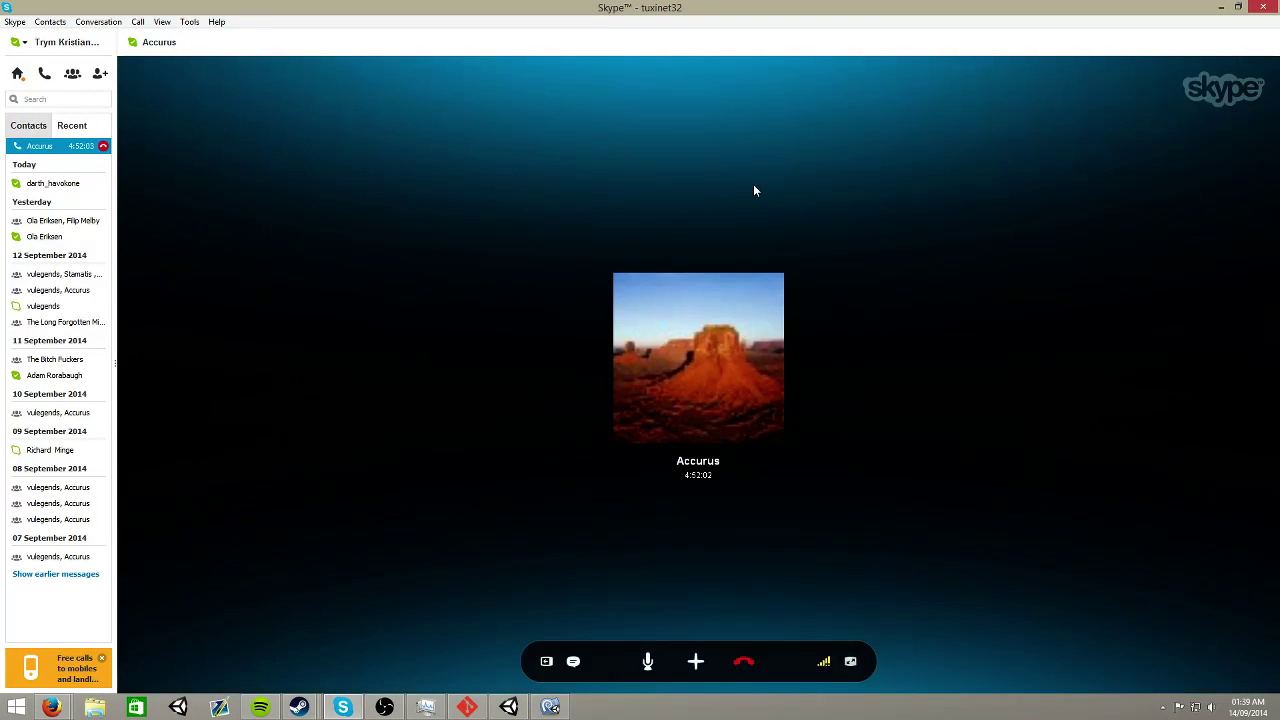
Switch to MonoDevelop and delete the print (pType) line from InstantiateStarSystem in GalaxyManager.cs.
mouse_move(52, 705)
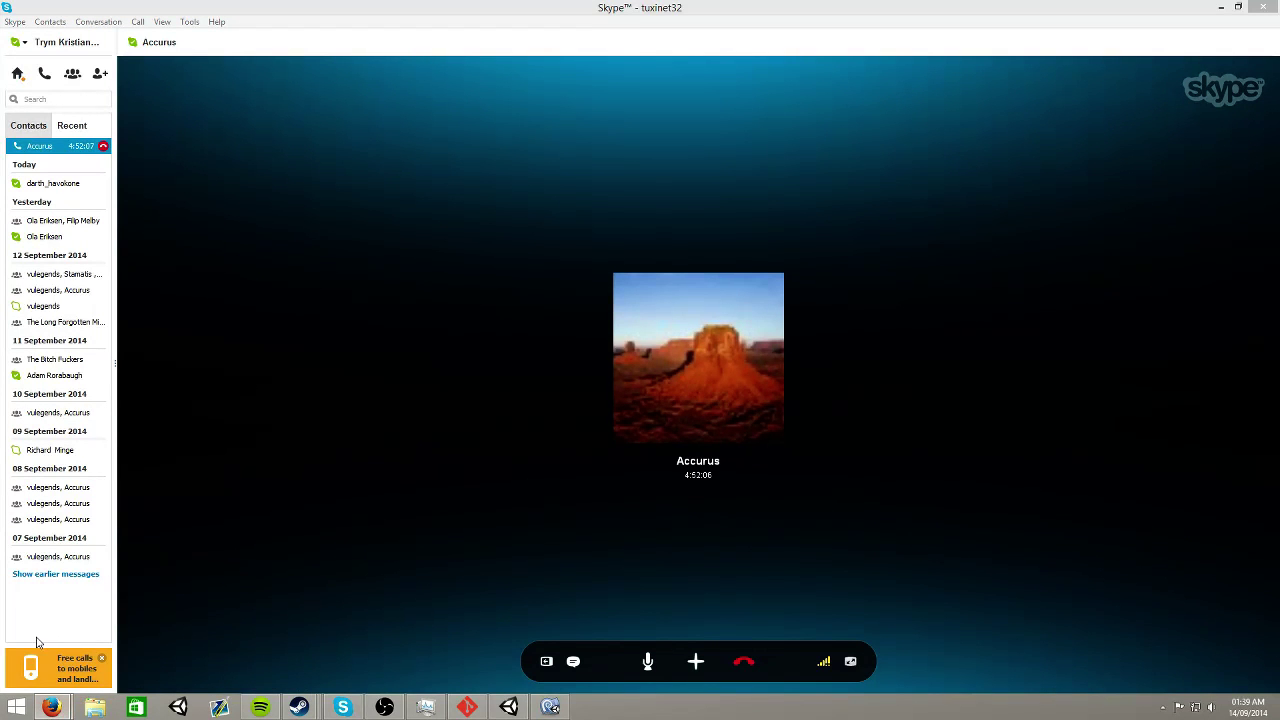
click(550, 707)
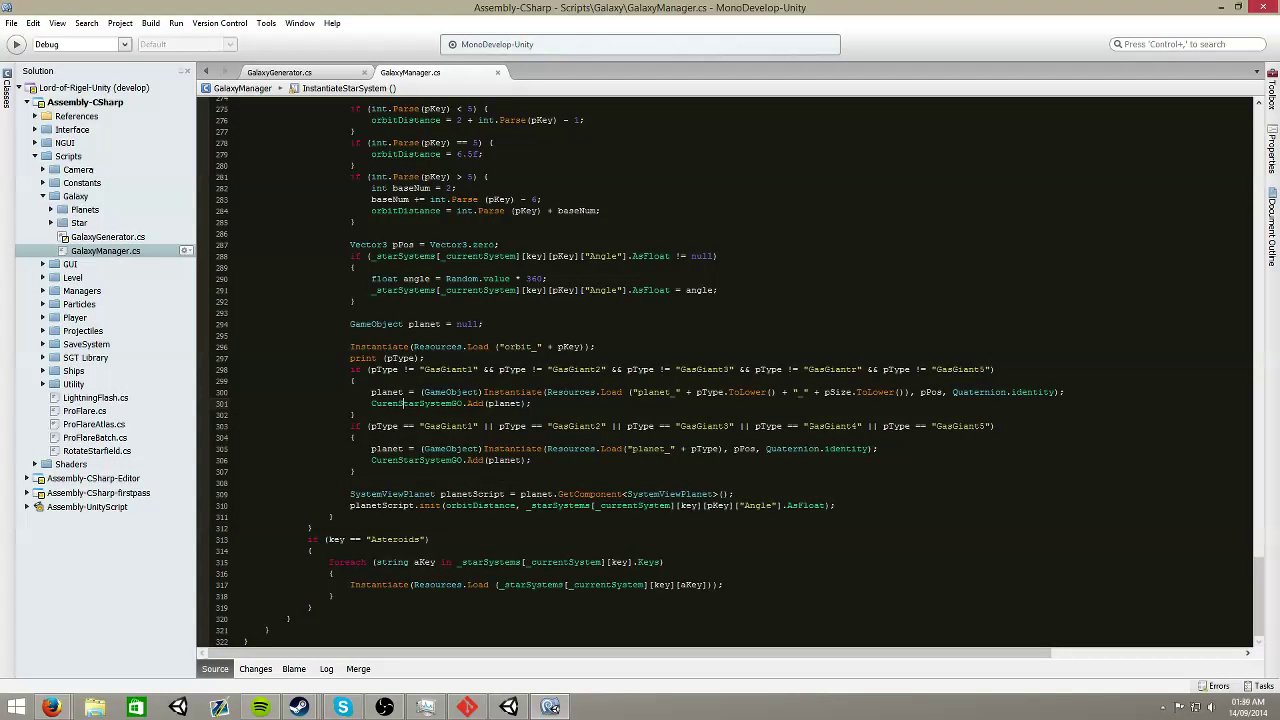
click(1008, 427)
key(shift+Up)
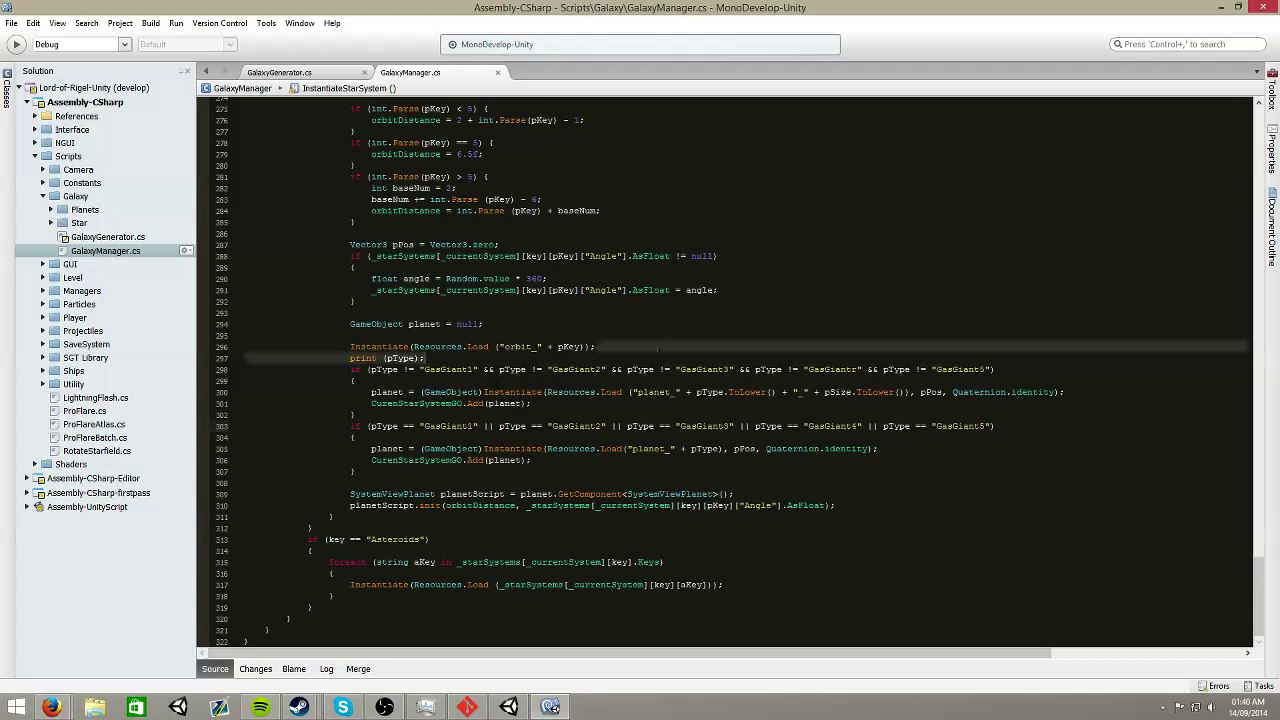
key(BackSpace)
Save GalaxyManager.cs and convert its line endings to match the policy settings.
scroll(720, 370, up, 2)
scroll(632, 335, up, 3)
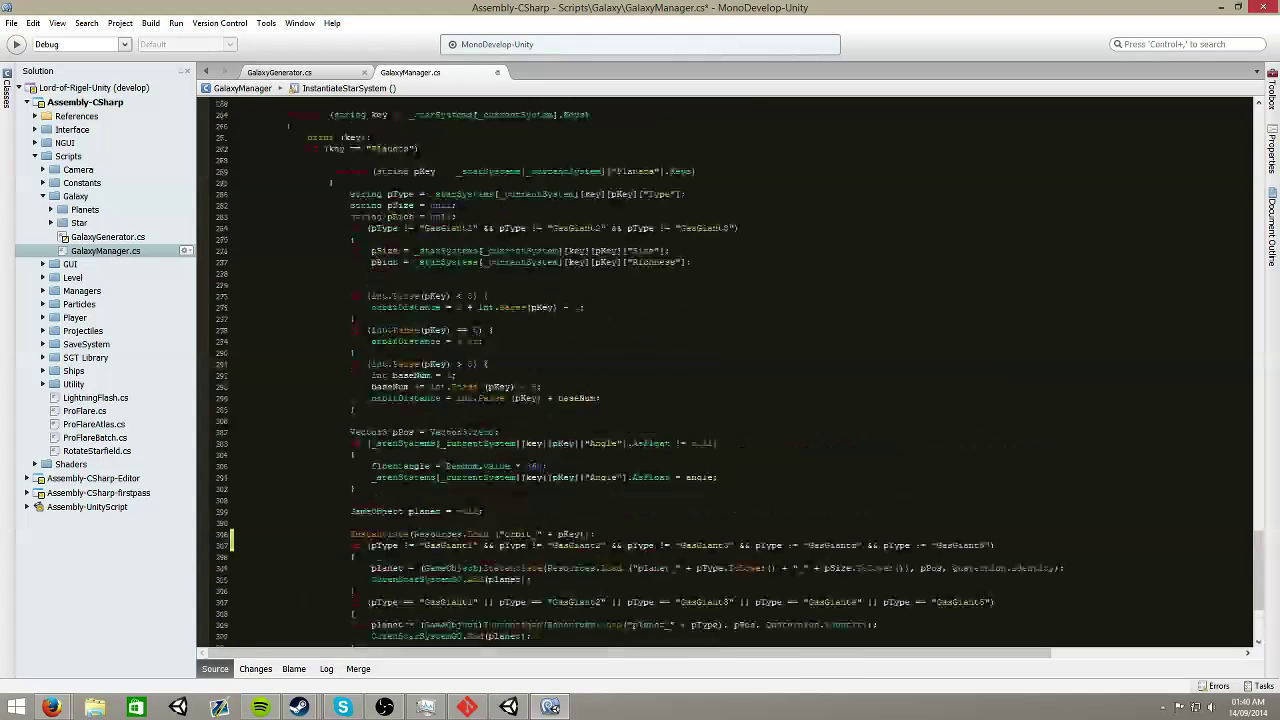
scroll(632, 335, down, 5)
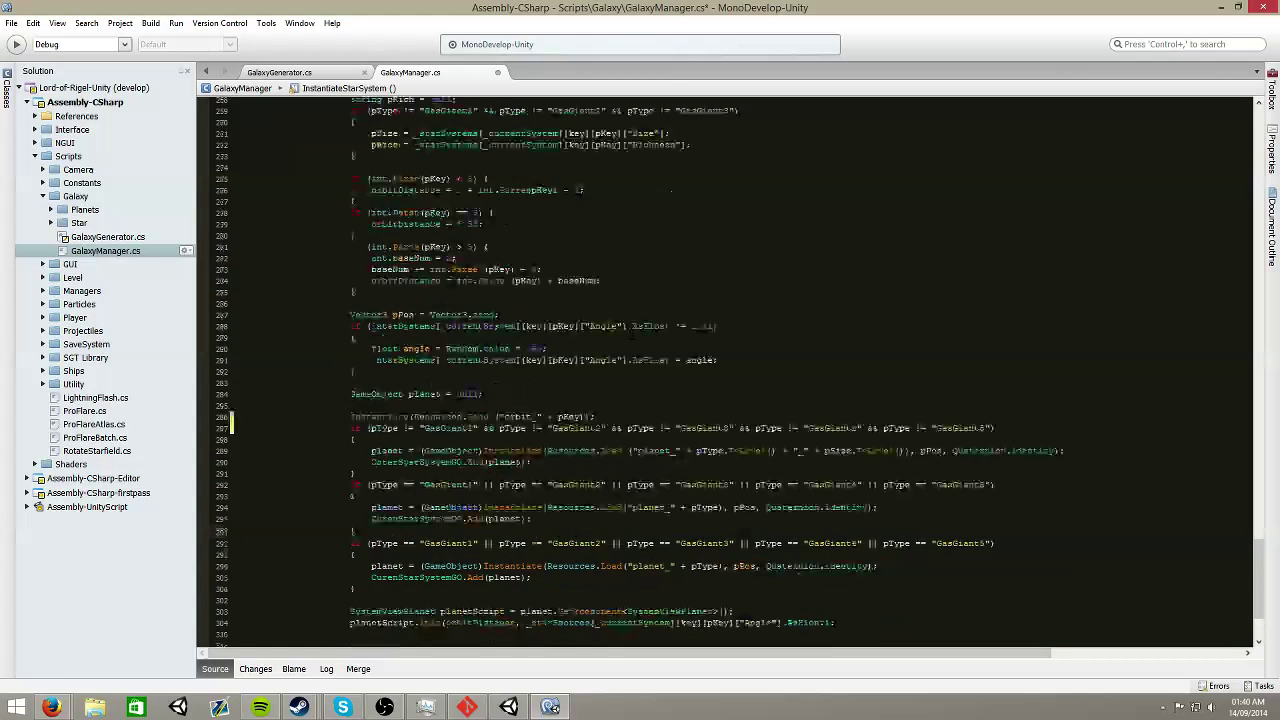
key(ctrl+s)
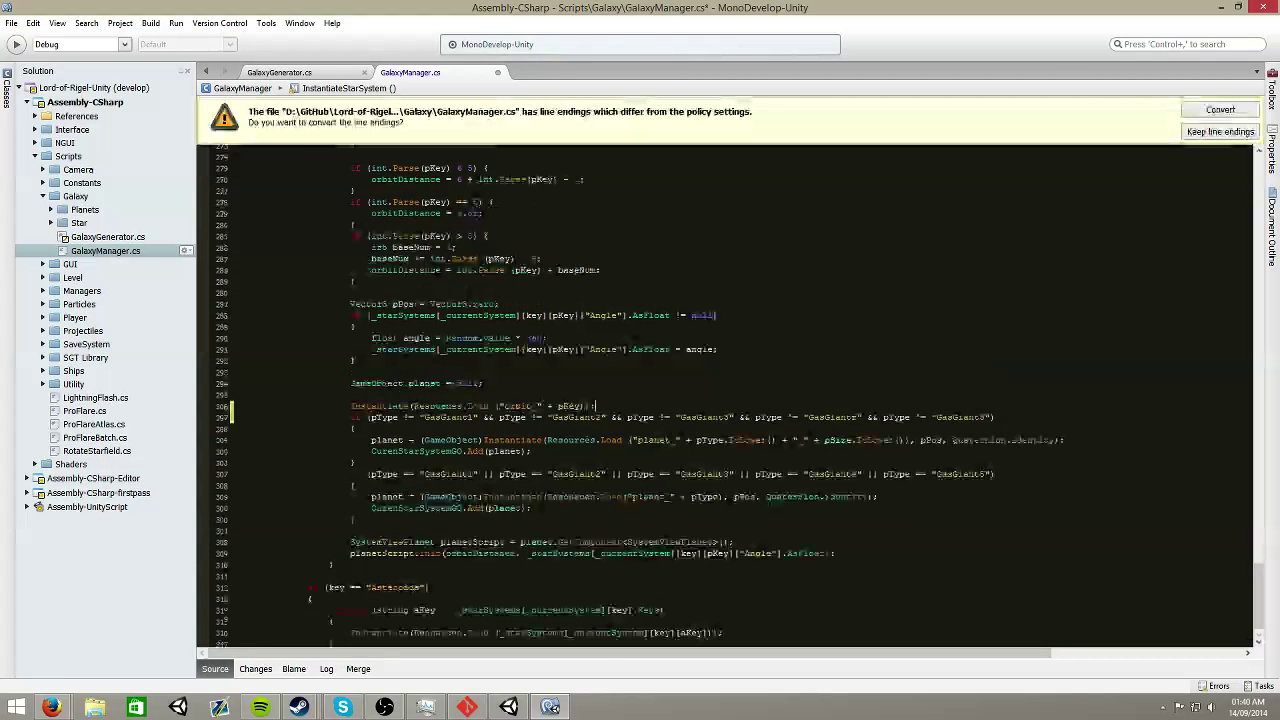
click(1240, 107)
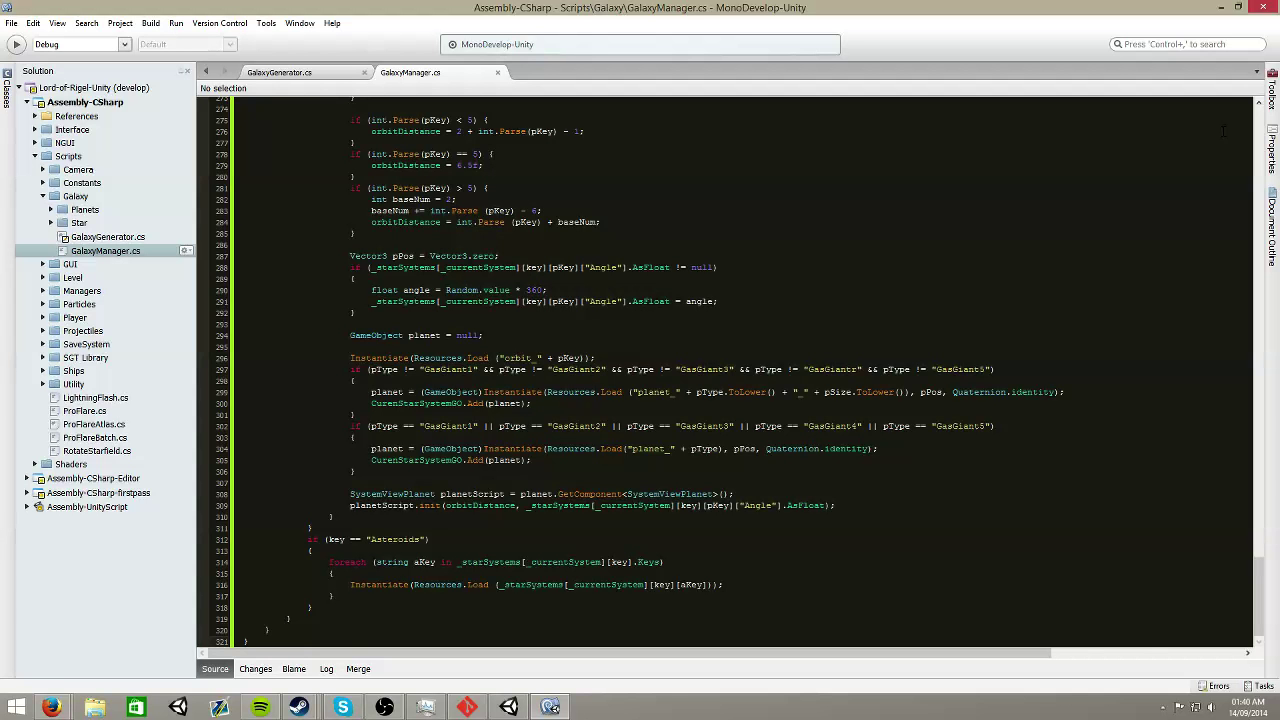
Switch to Unity, start a Windows x86 standalone build and browse to the Lord of Rigel Builds folder on drive D.
click(508, 707)
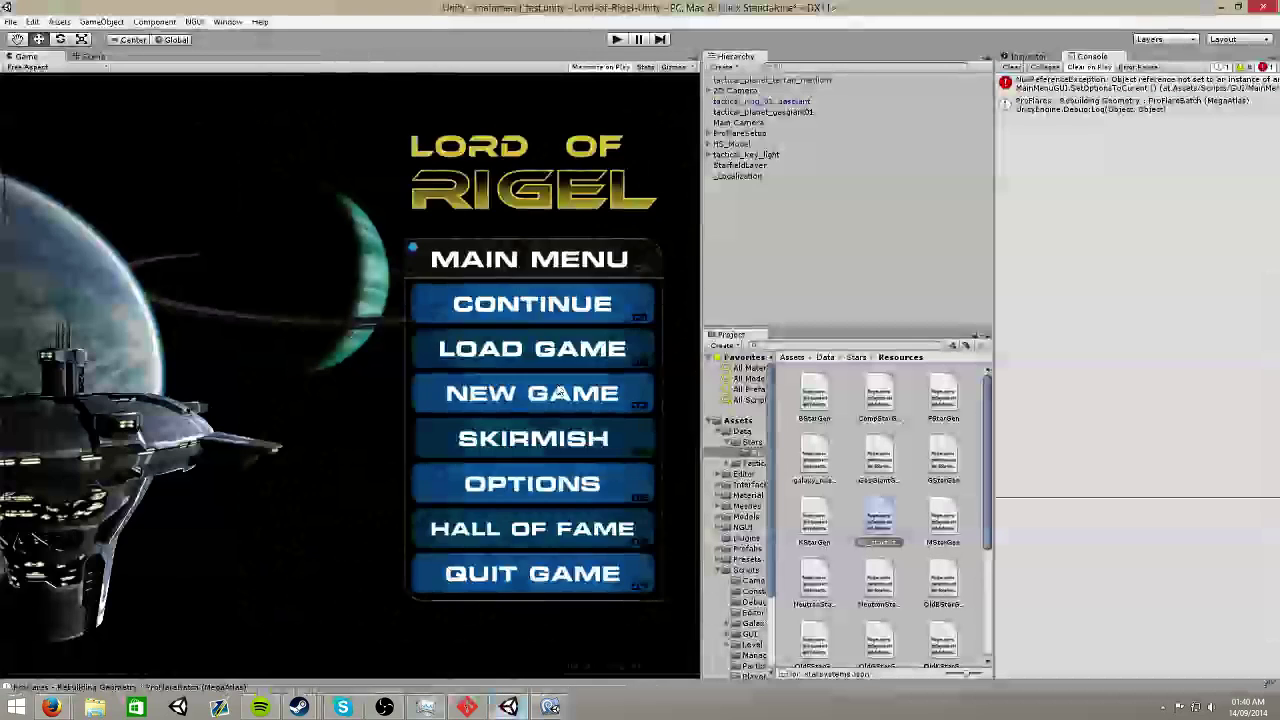
key(ctrl+shift+b)
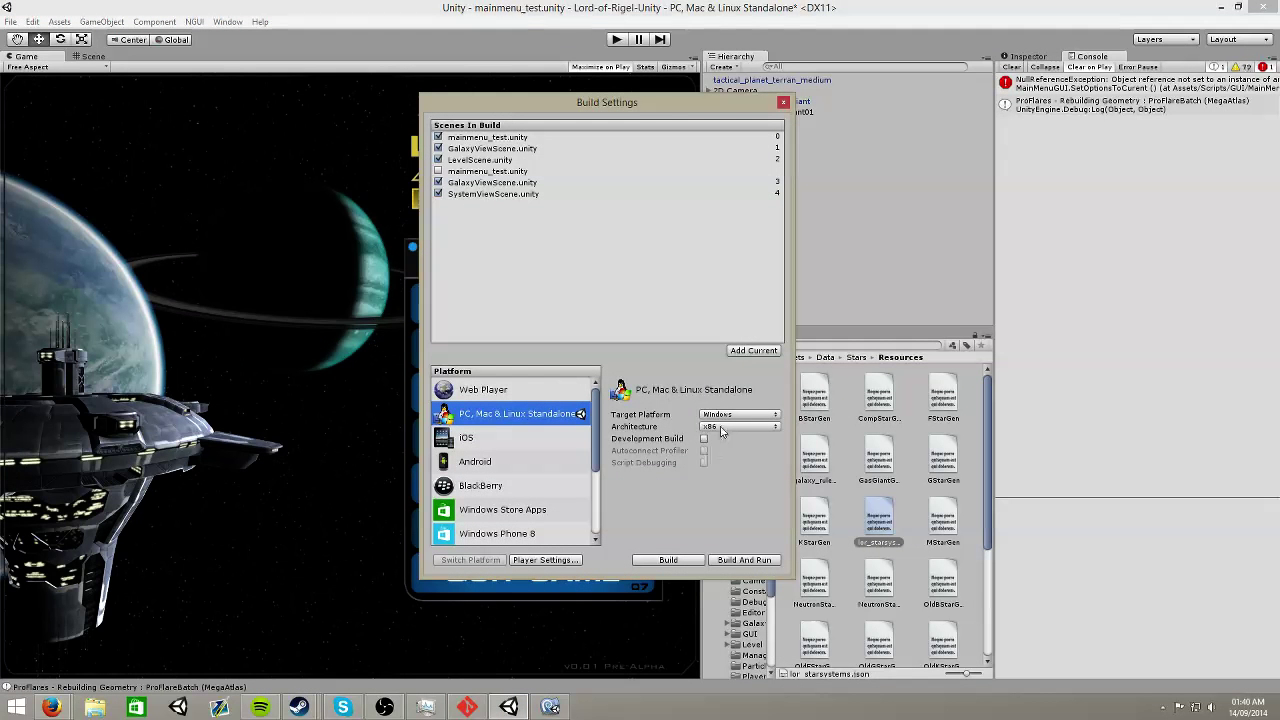
click(680, 561)
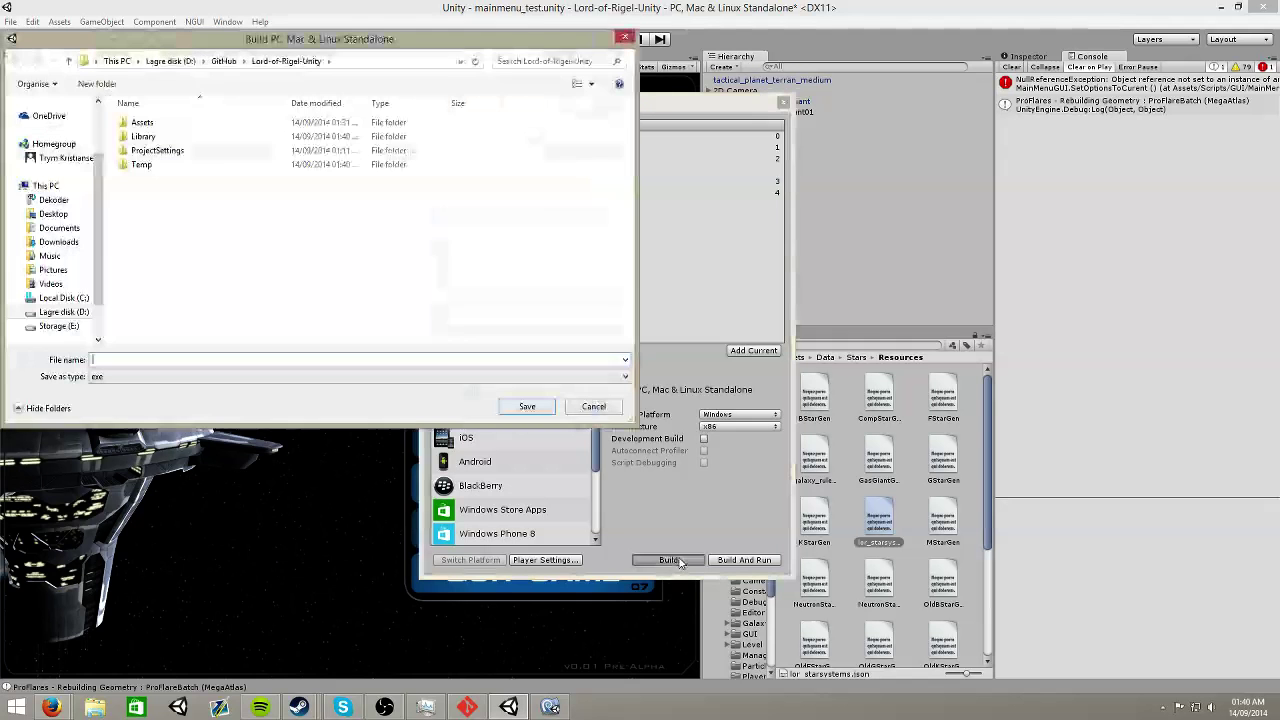
click(188, 64)
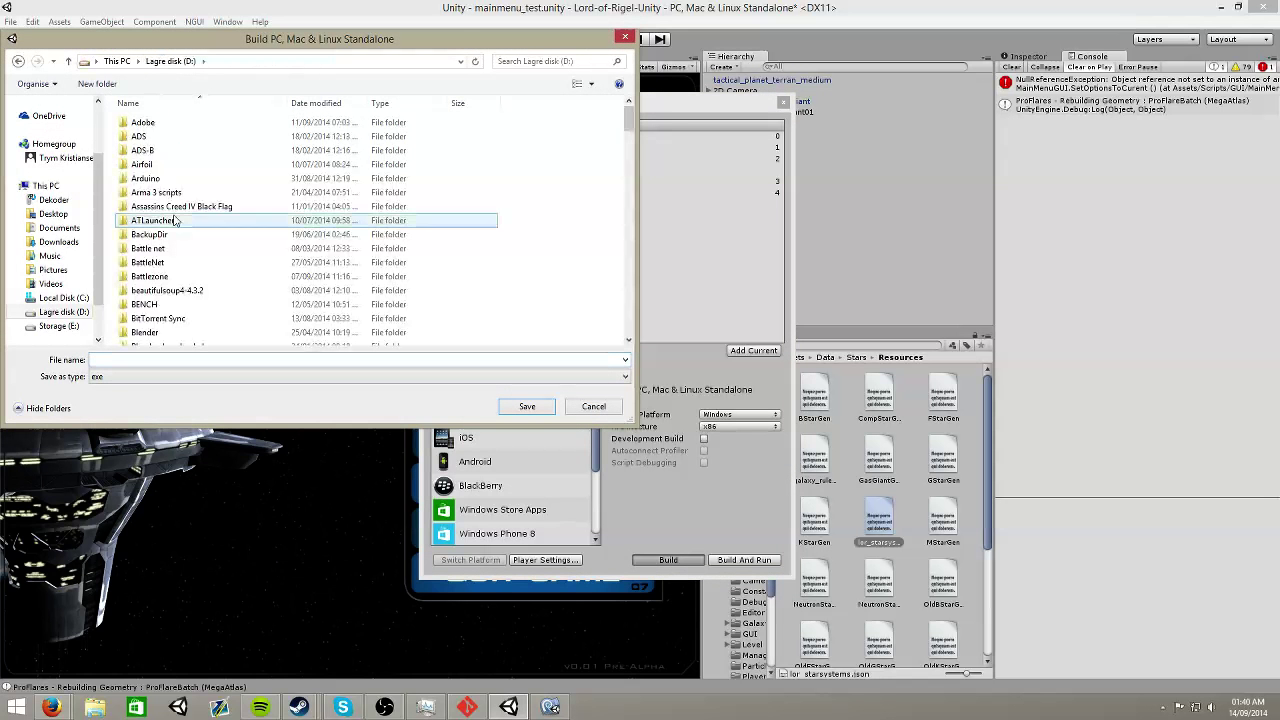
click(173, 220)
scroll(173, 220, down, 10)
double_click(173, 220)
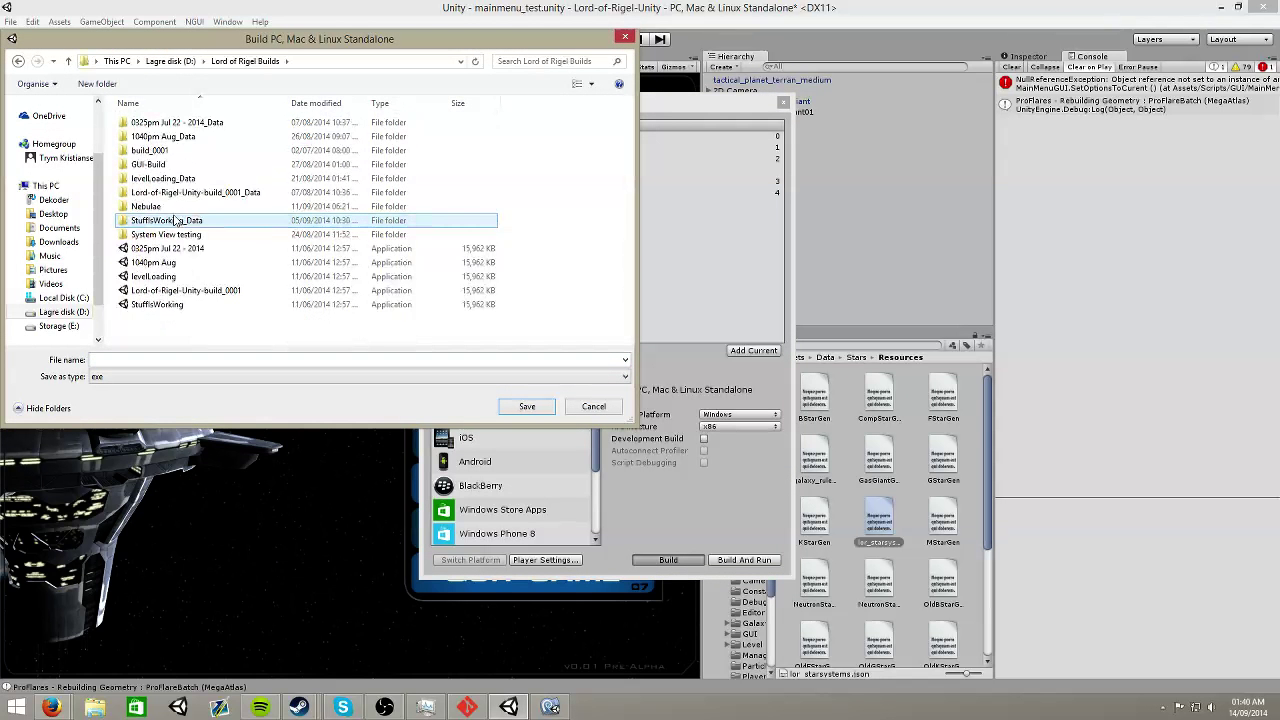
Create a folder named Stream Builds inside Lord of Rigel Builds and open it.
click(97, 83)
text(Stream Bu)
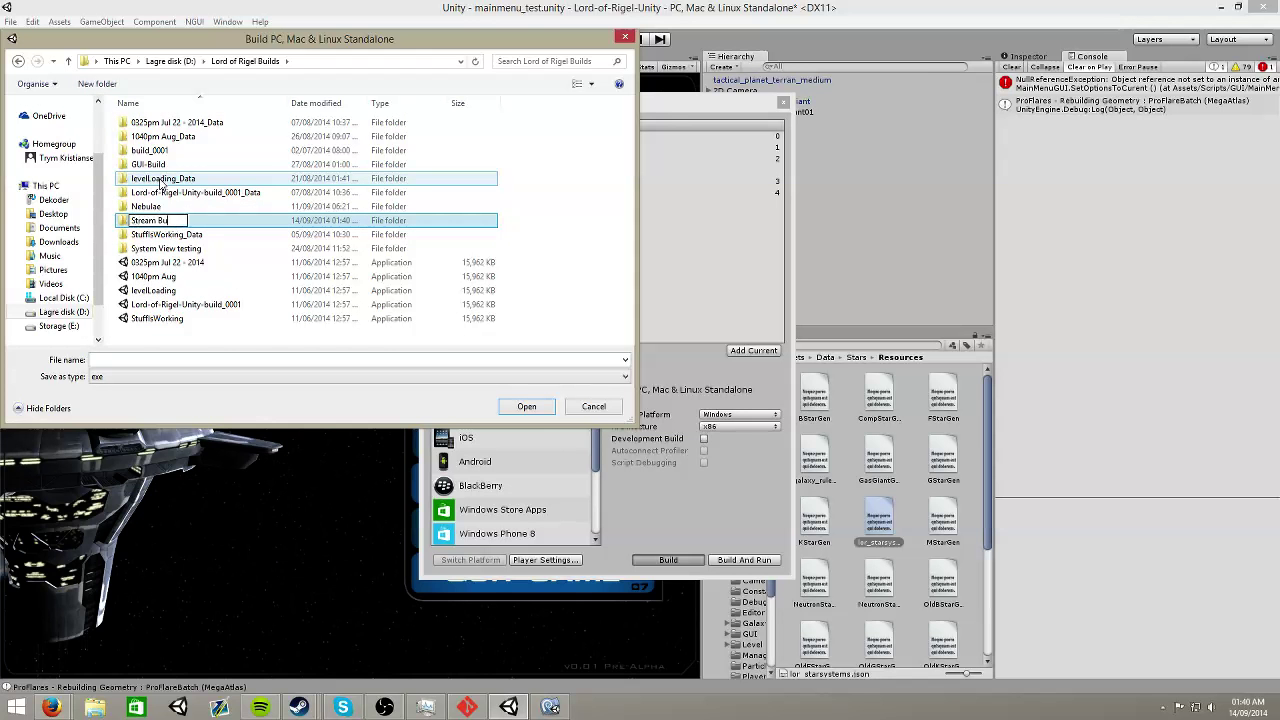
text(ilds)
key(Return)
double_click(248, 221)
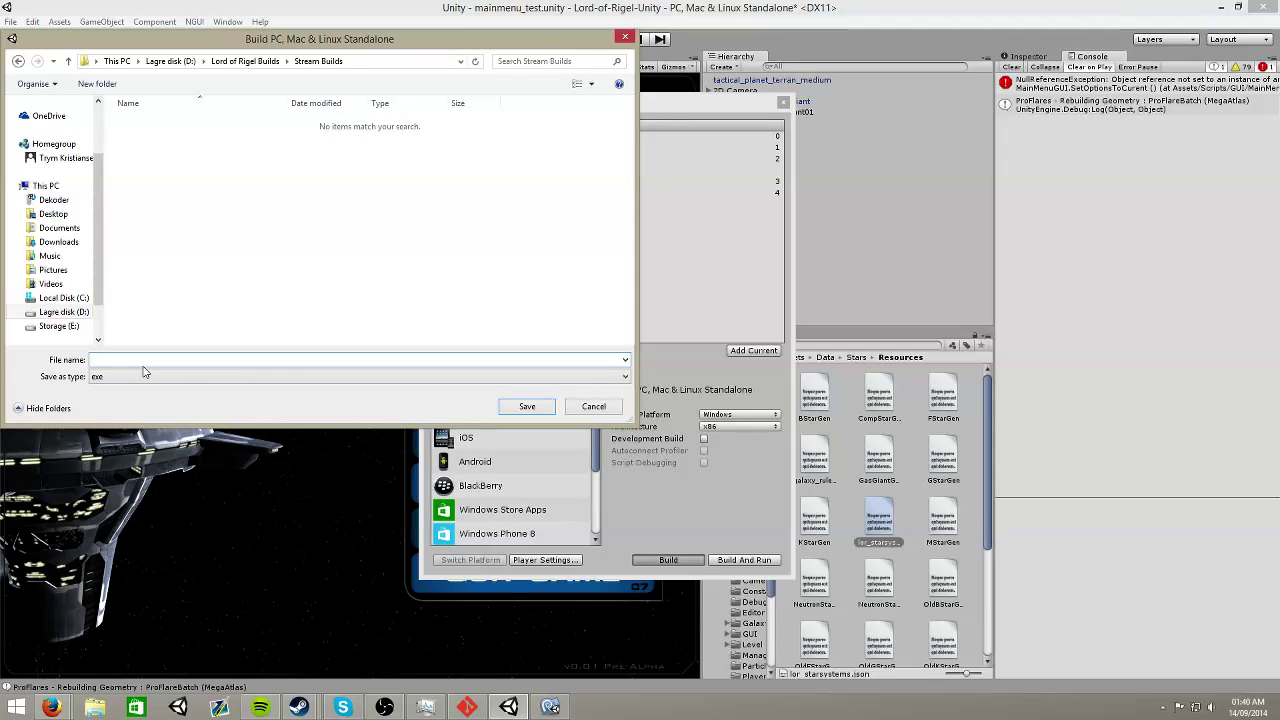
Name the executable "Nebulae Generation now works" and build the game into the Stream Builds folder.
text(Nebulae)
text( Generation)
text( test)
key(Return)
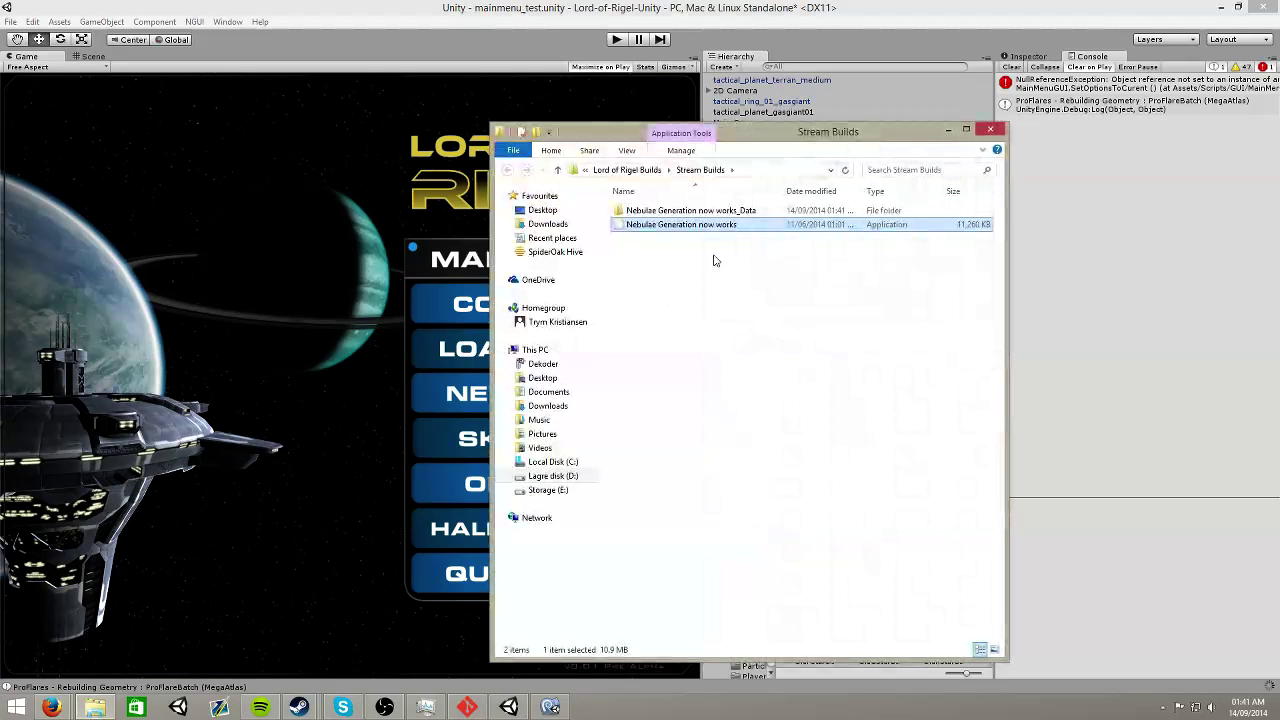
Check the size of the Nebulae Generation now works_Data folder in its properties, leaving them unchanged.
click(665, 213)
right_click(665, 213)
click(730, 532)
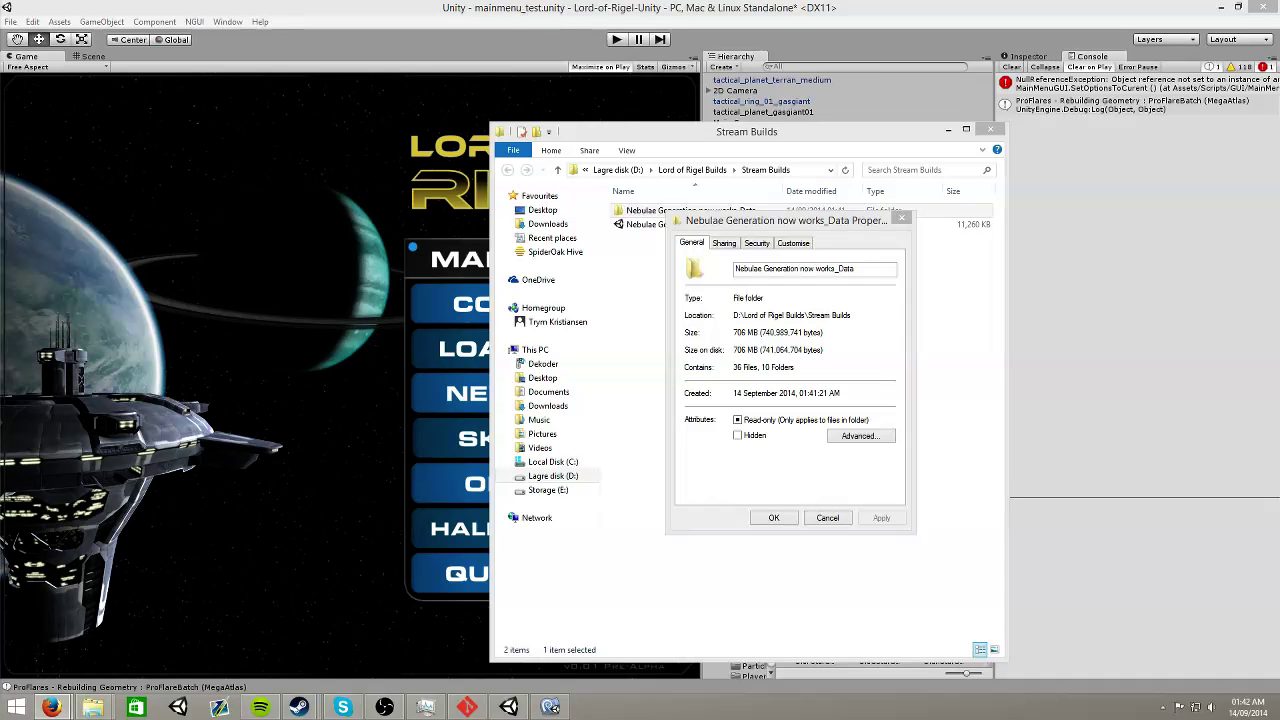
click(827, 517)
Launch the Nebulae Generation now works build at 1920 x 1080 with Fantastic quality and try to bring its window forward.
double_click(681, 226)
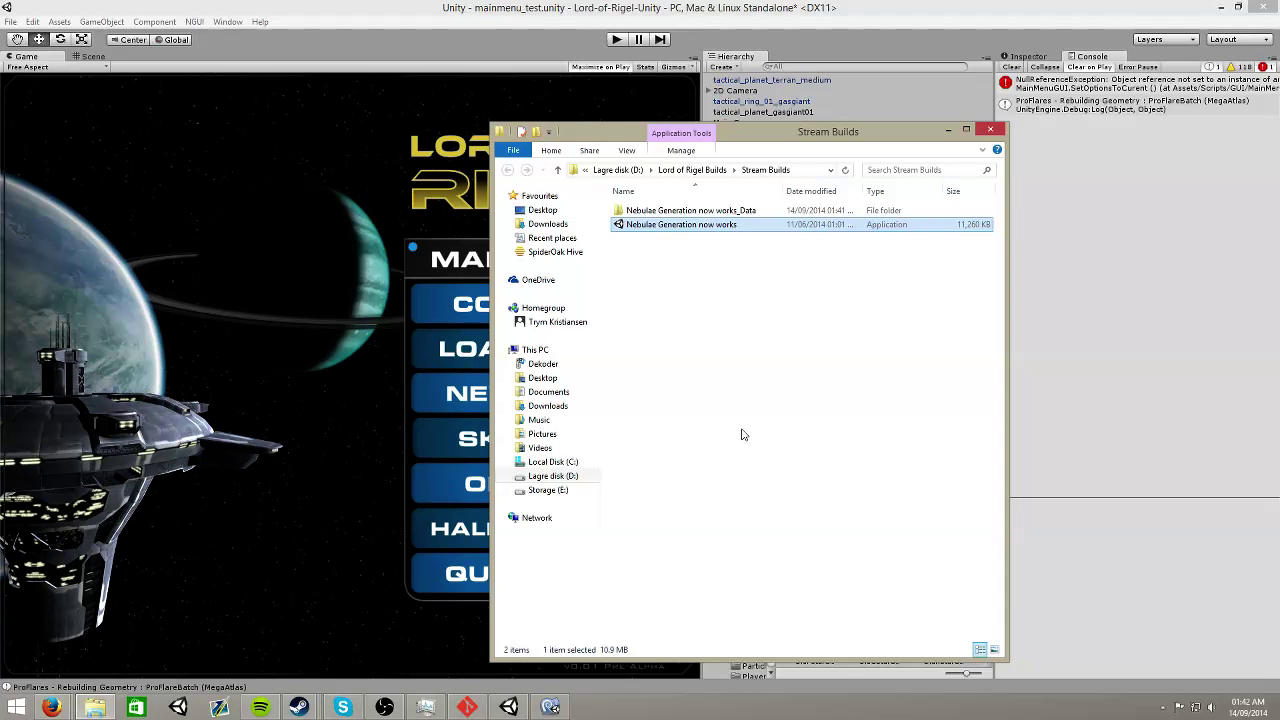
key(Return)
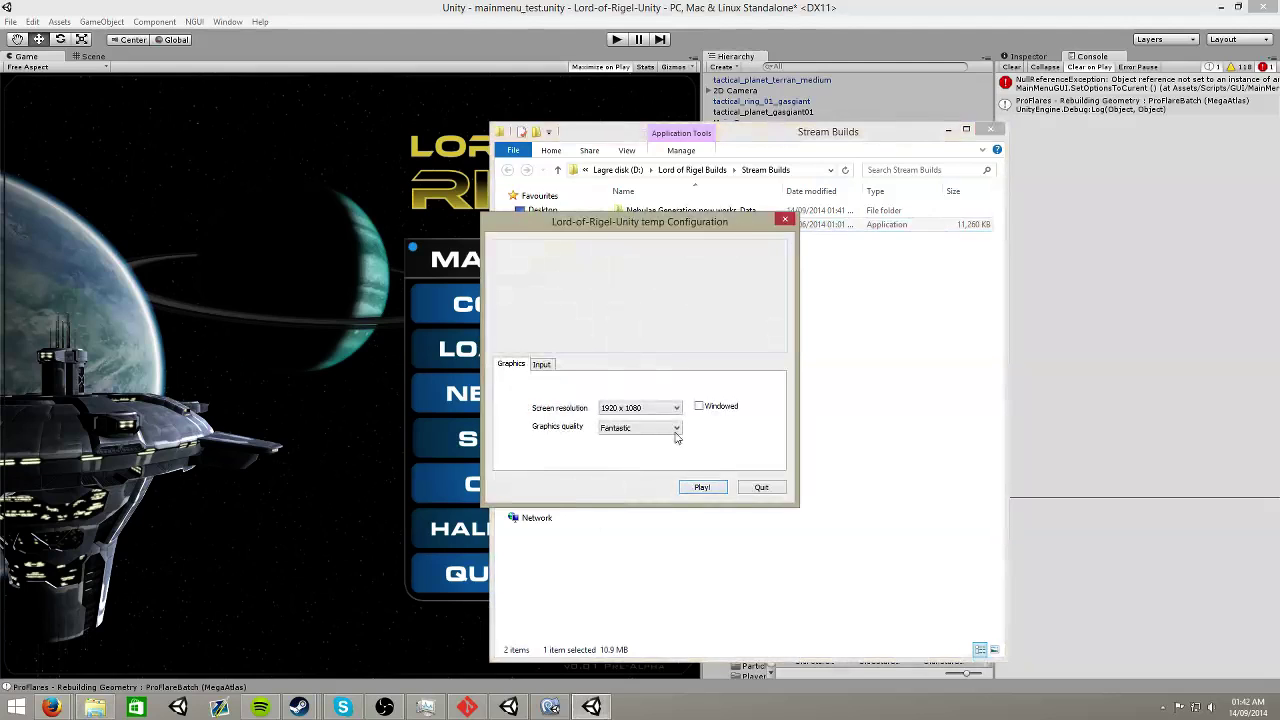
click(705, 488)
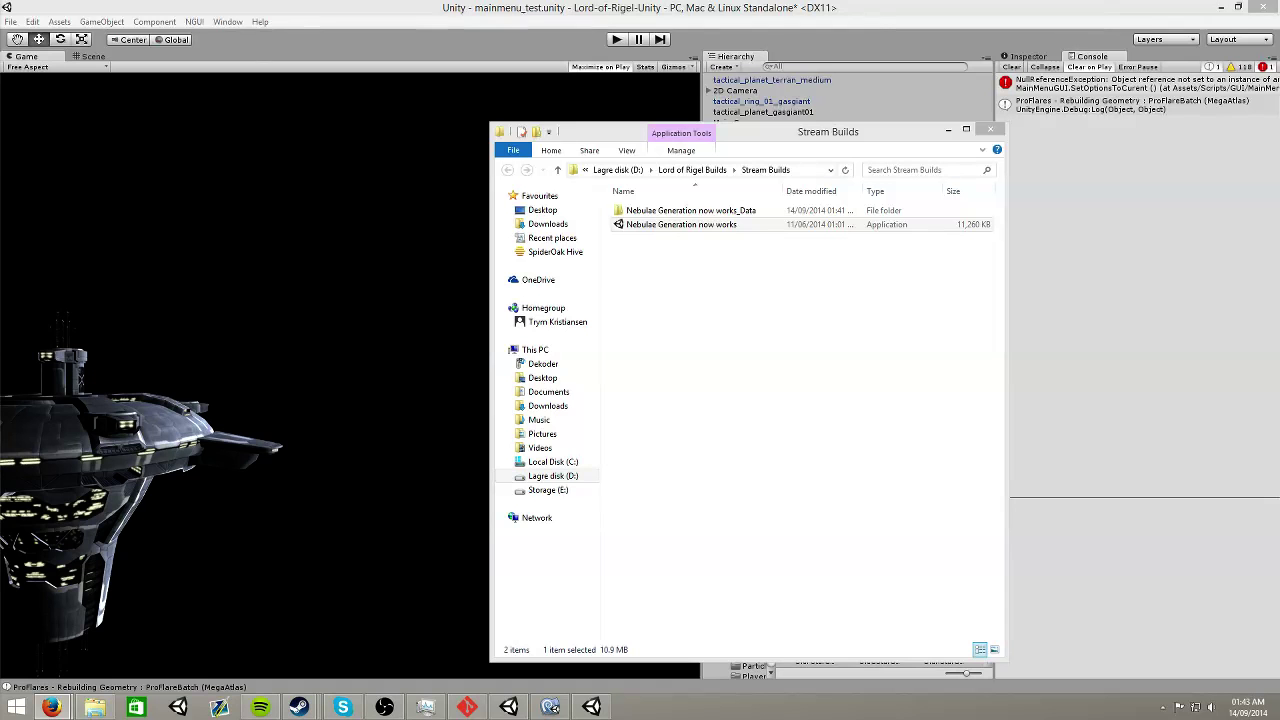
click(587, 712)
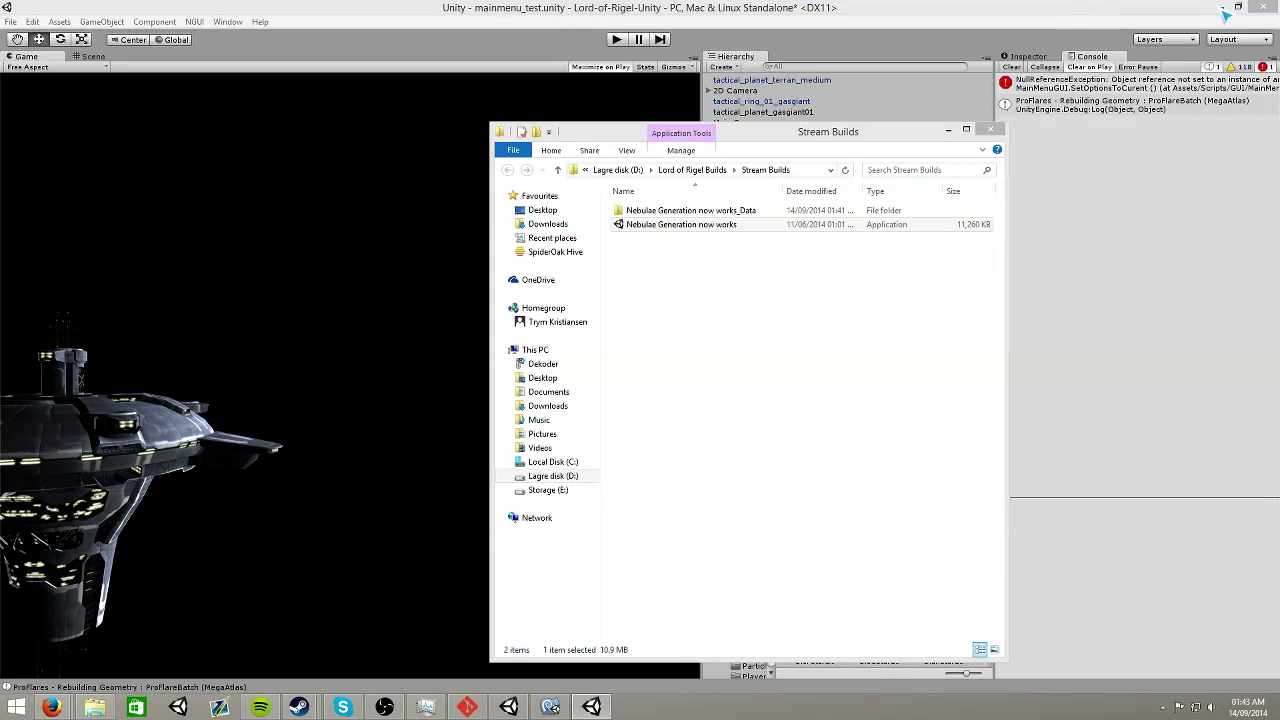
key(alt+Tab)
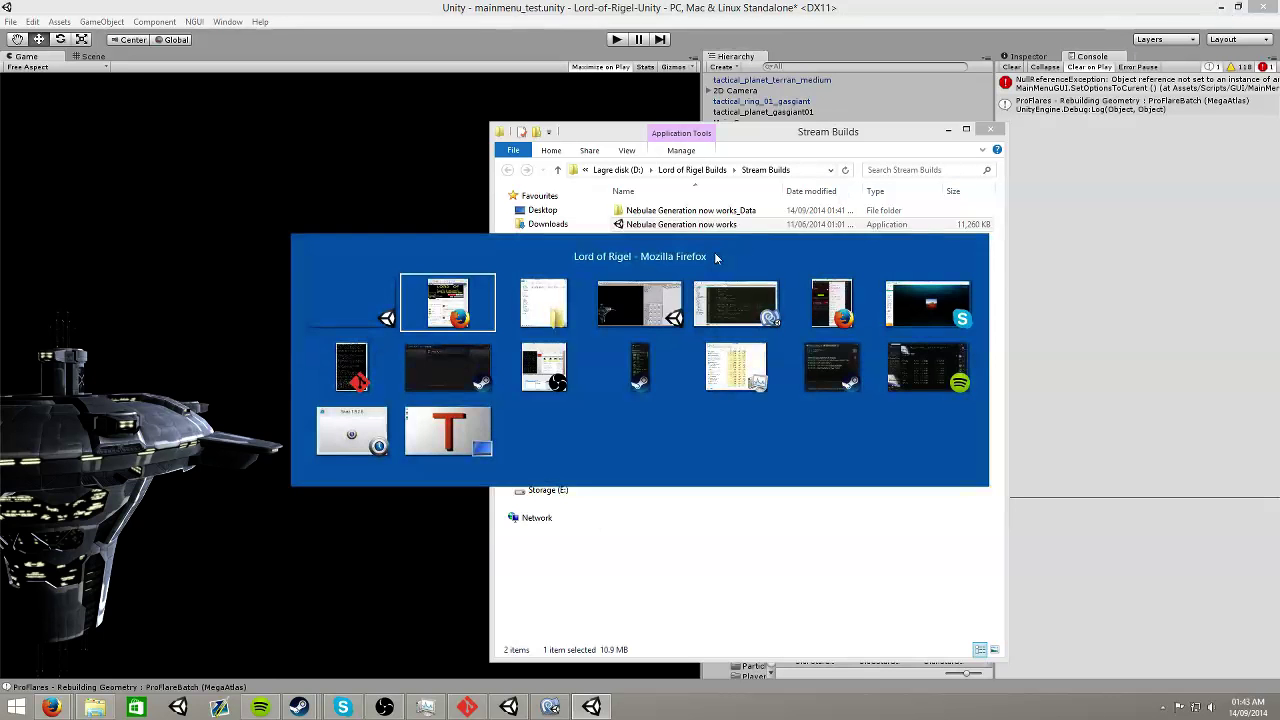
key(alt+shift+Tab)
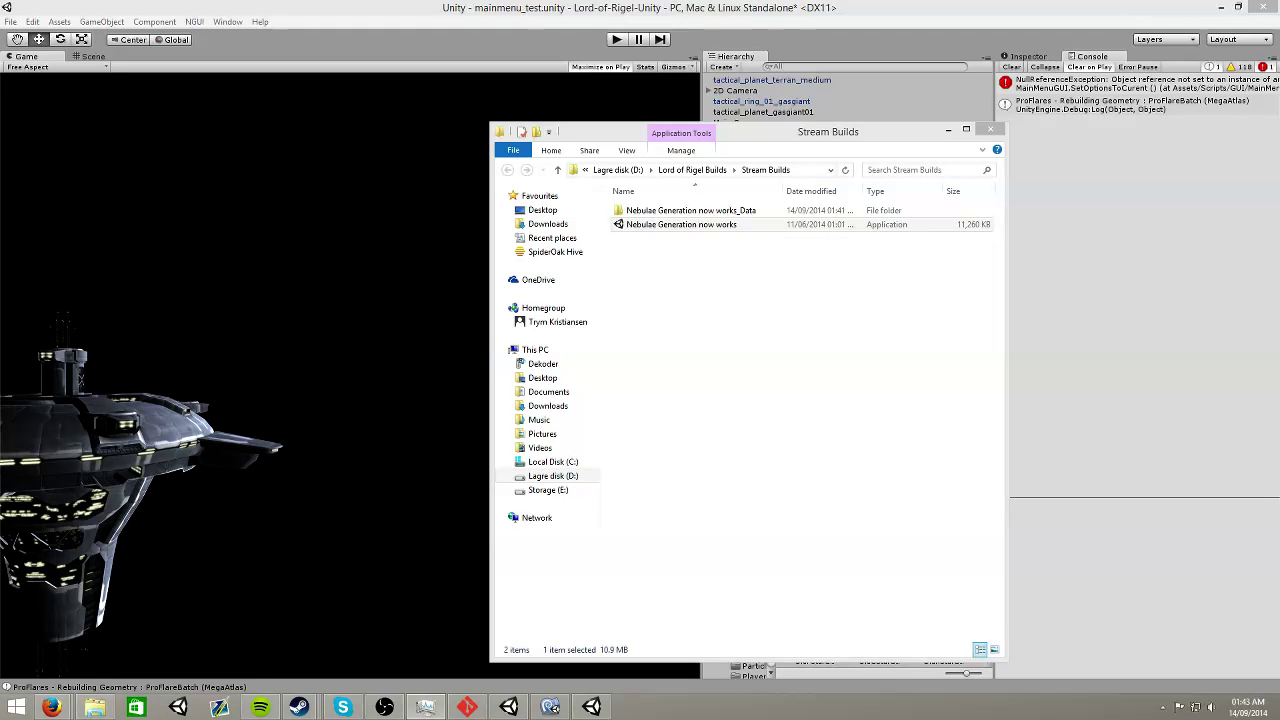
Try to relaunch the Nebulae Generation now works build from the Stream Builds folder, and close its configuration window.
double_click(665, 225)
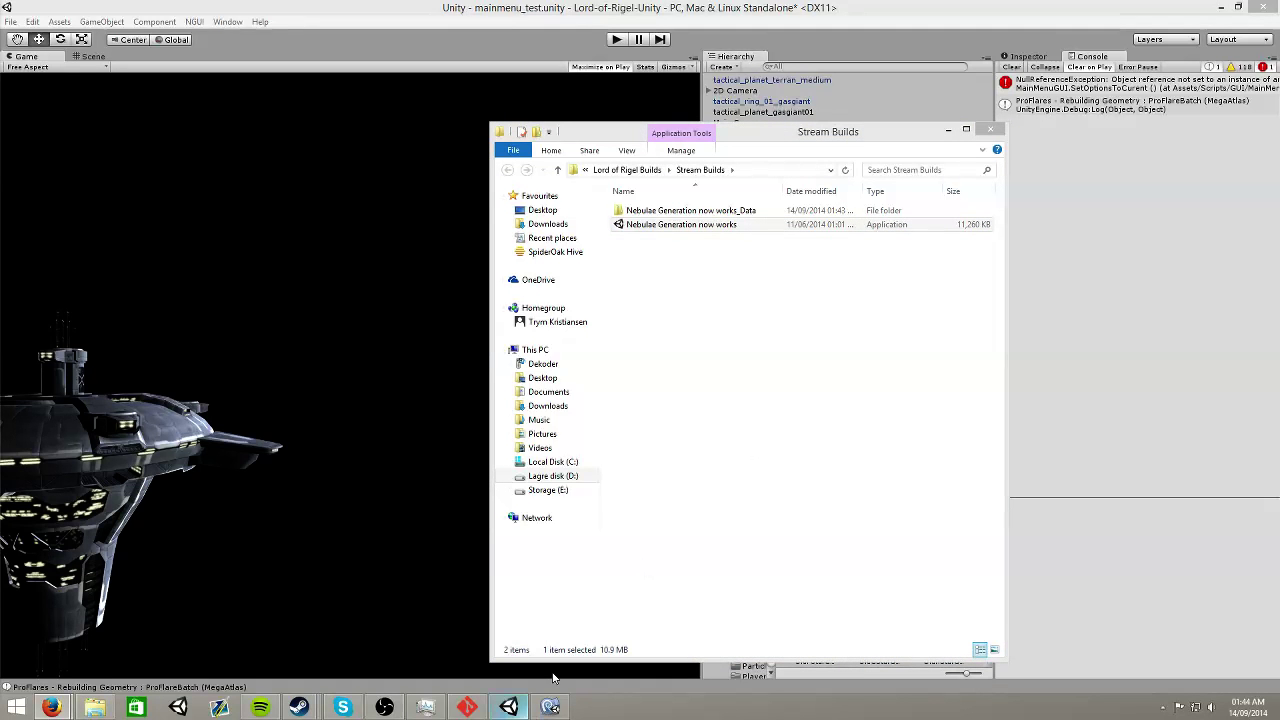
click(714, 467)
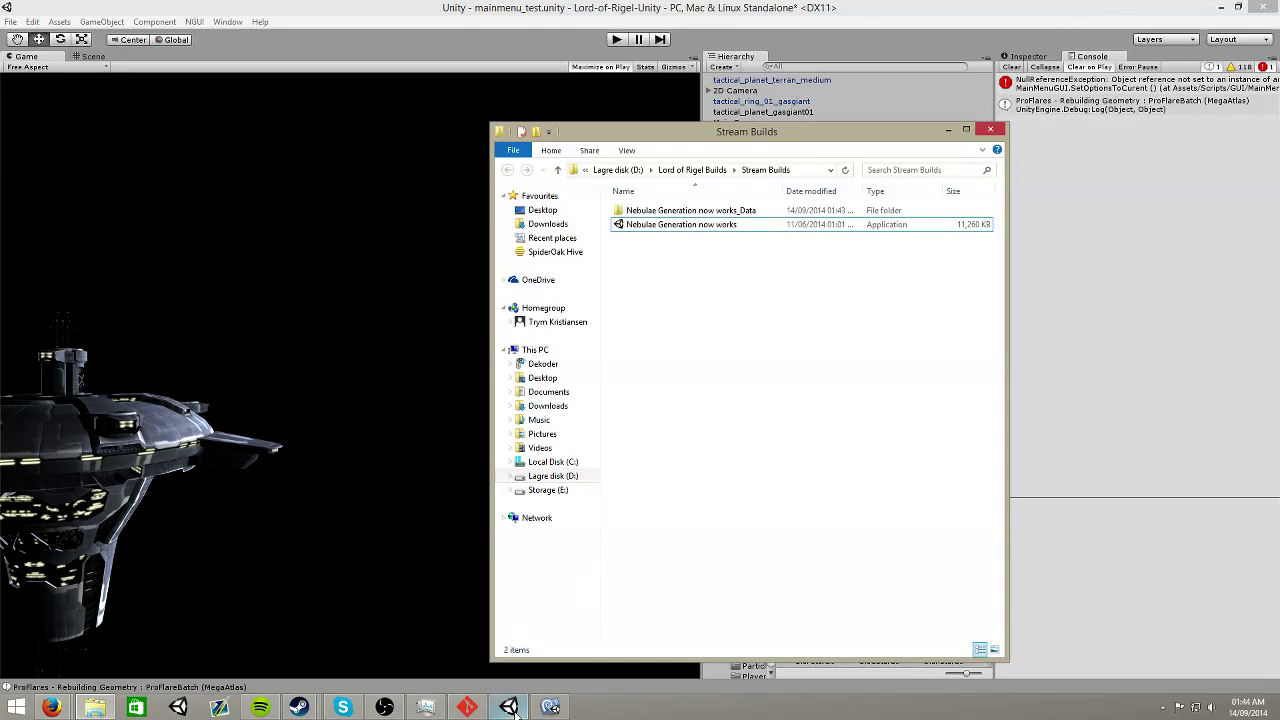
click(657, 225)
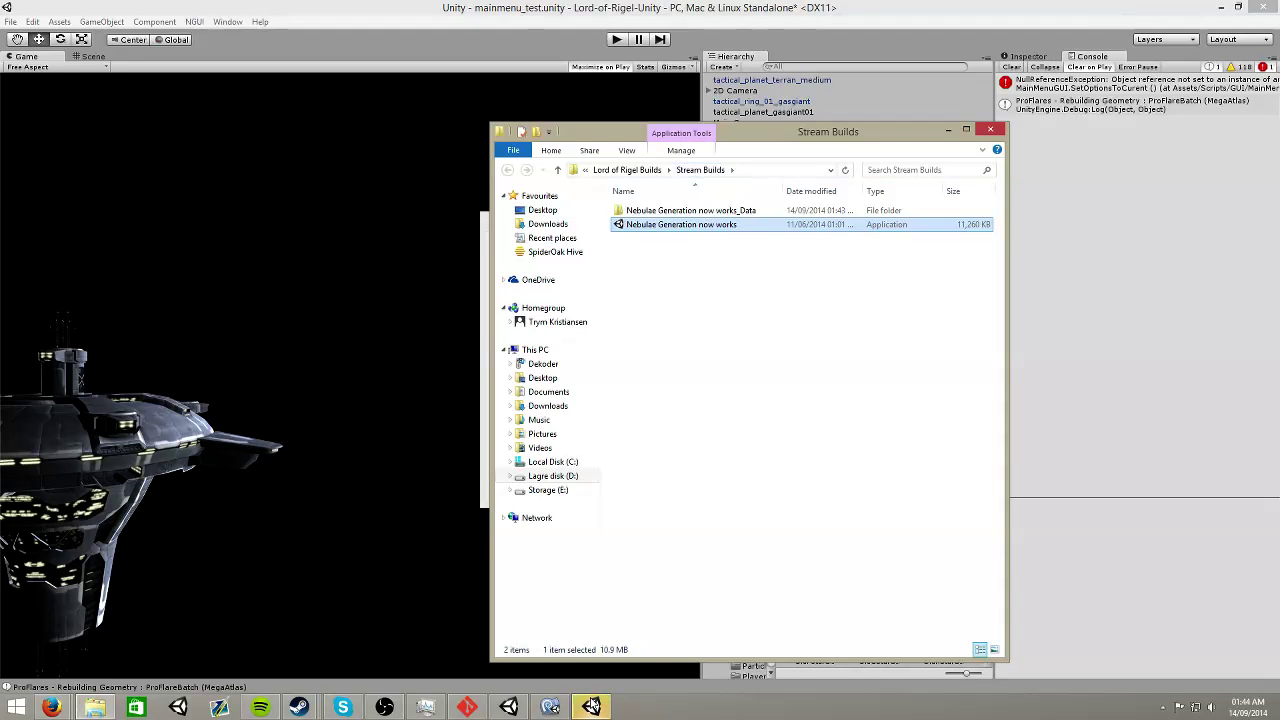
click(592, 708)
click(702, 487)
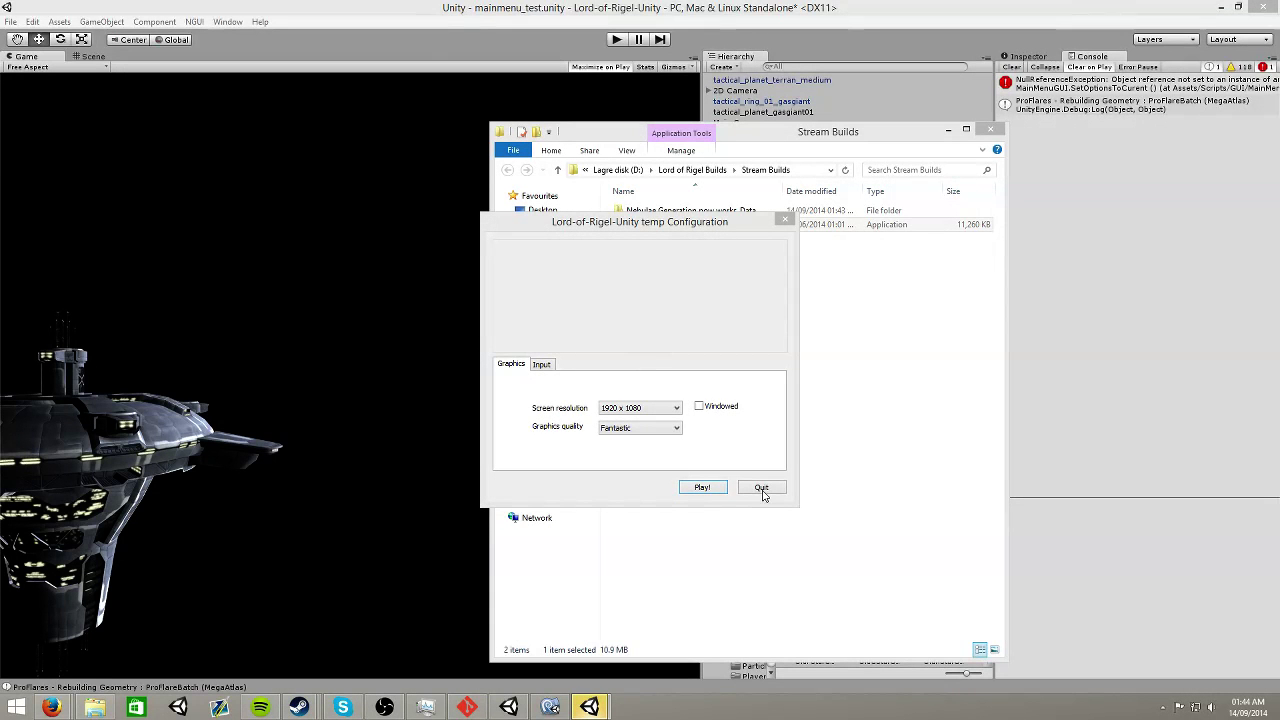
key(alt+Tab)
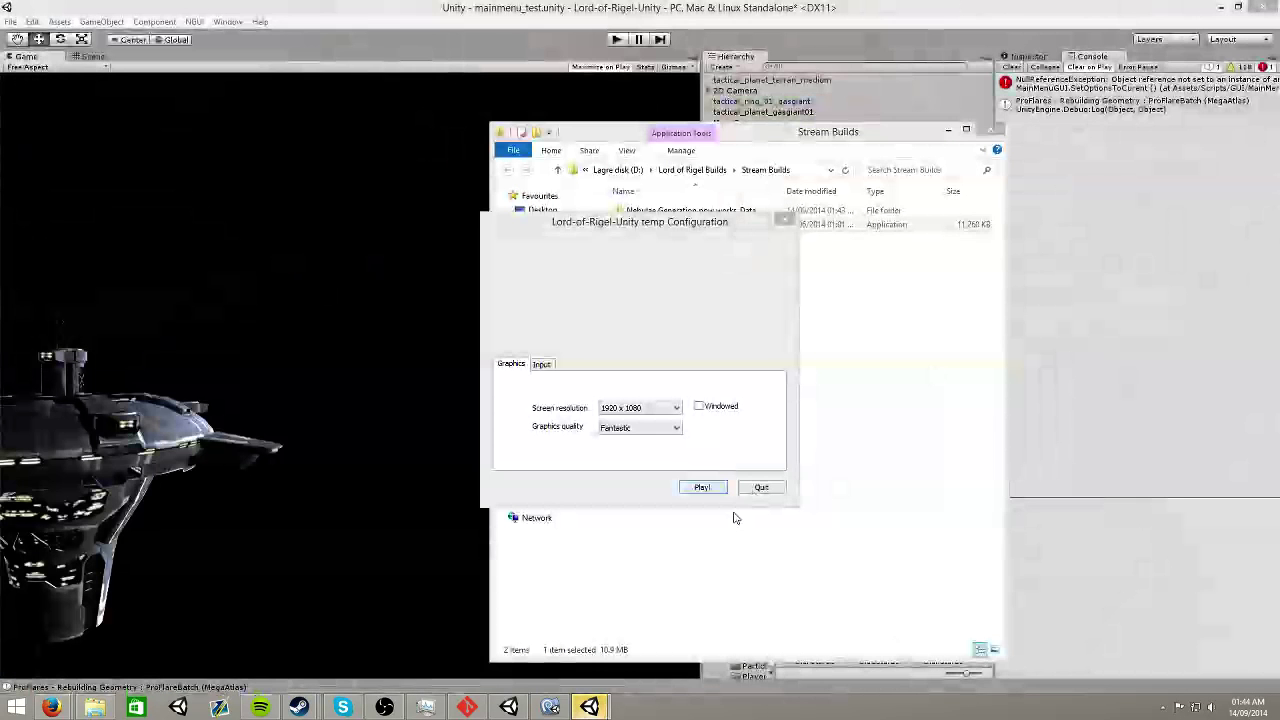
key(alt+F4)
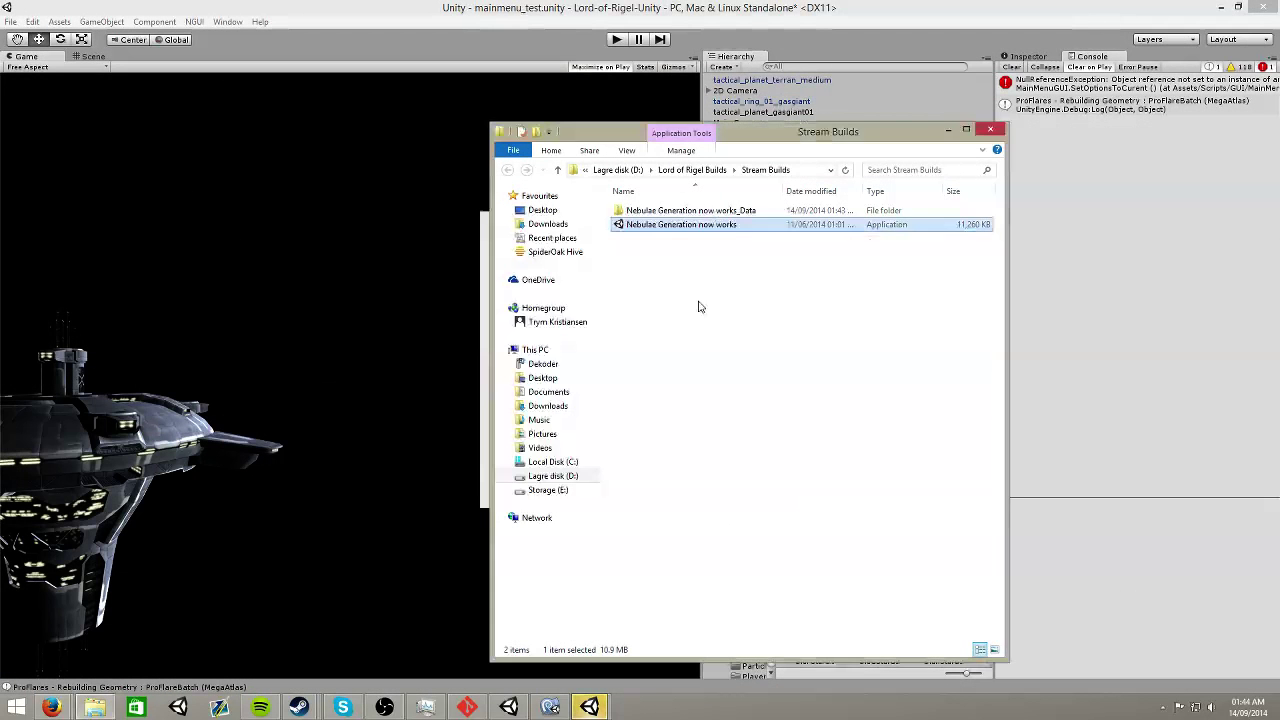
Run the Nebulae Generation now works application again and start the game from its configuration window.
click(588, 708)
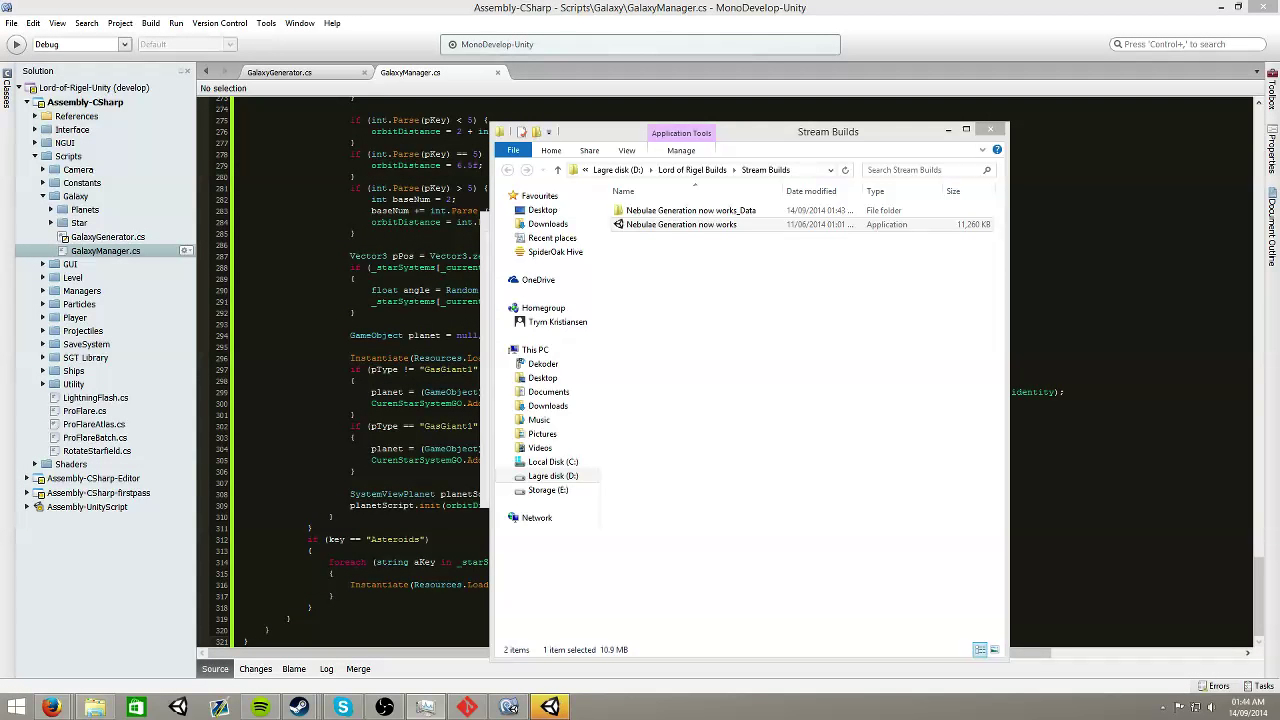
key(Return)
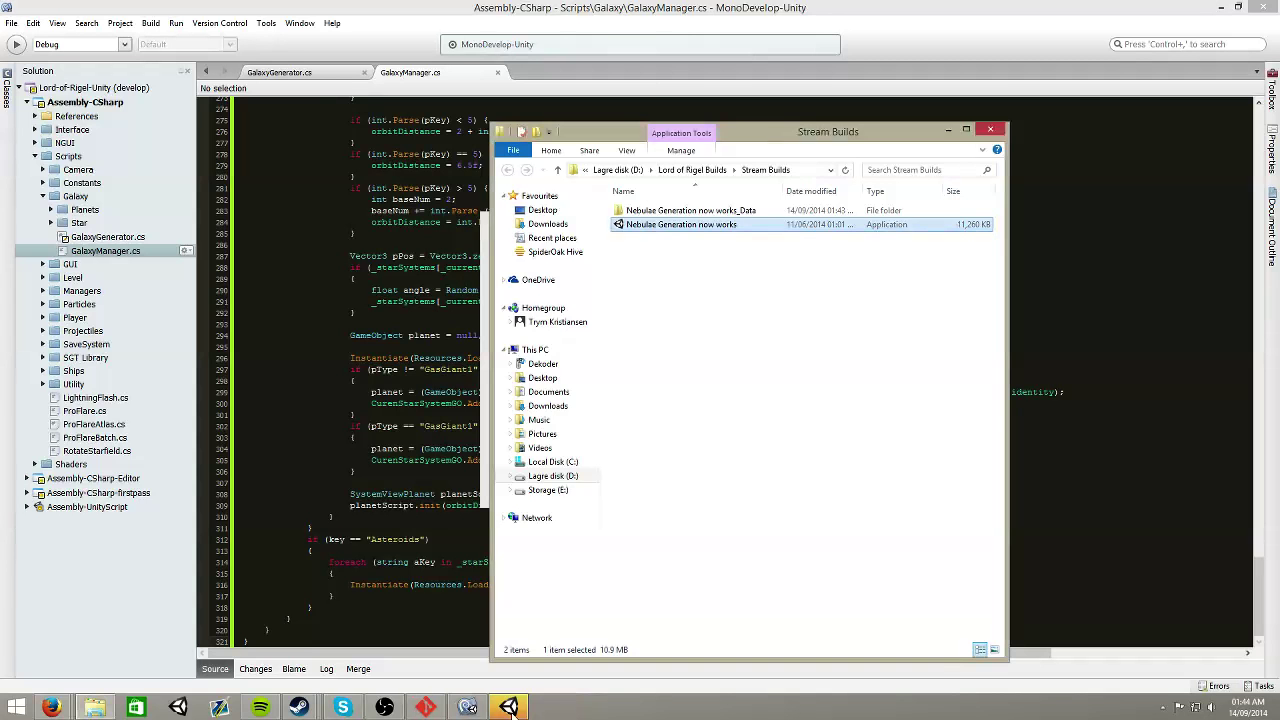
click(710, 487)
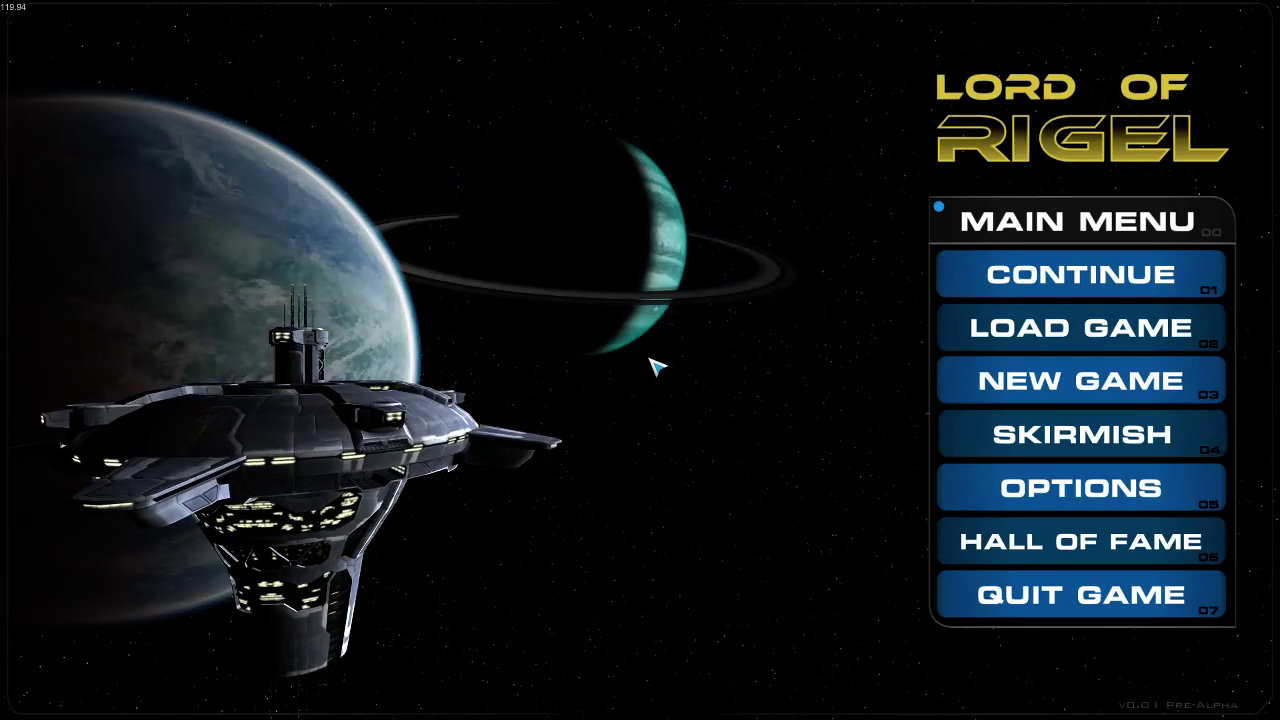
Set up a new game with a different galaxy size and shape, and generate the galaxy.
click(1037, 380)
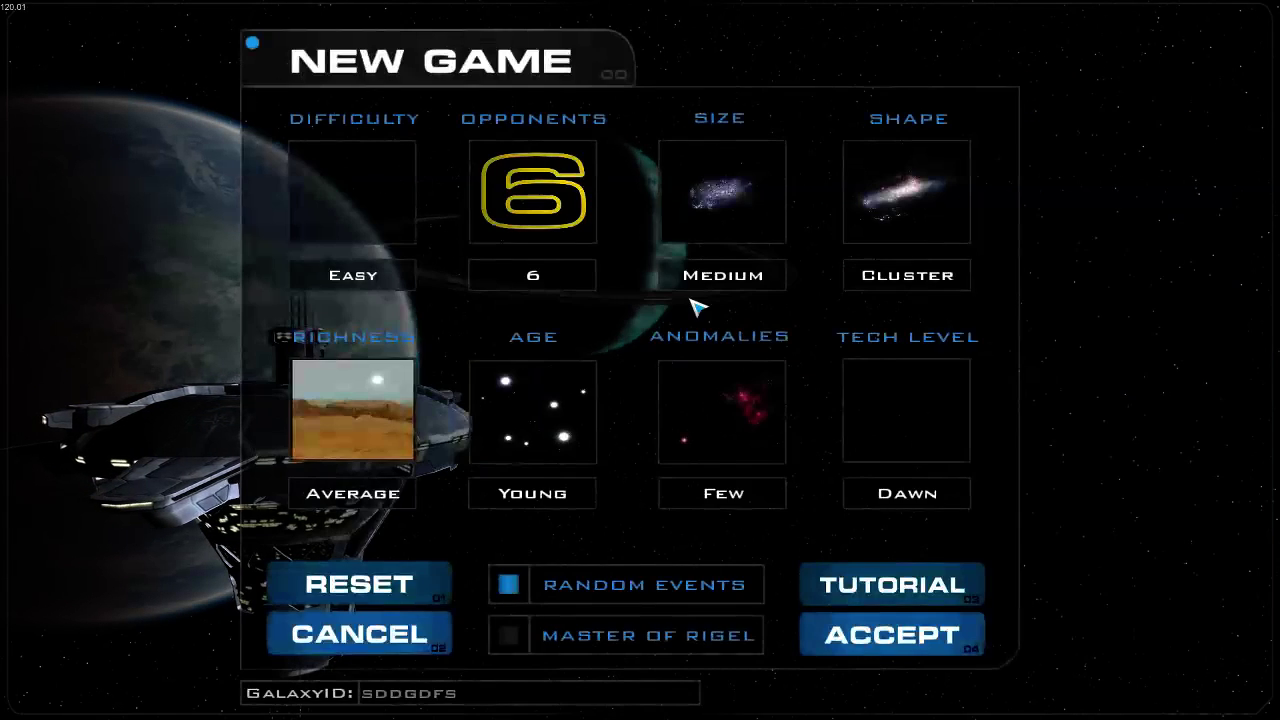
click(694, 277)
click(700, 278)
click(905, 280)
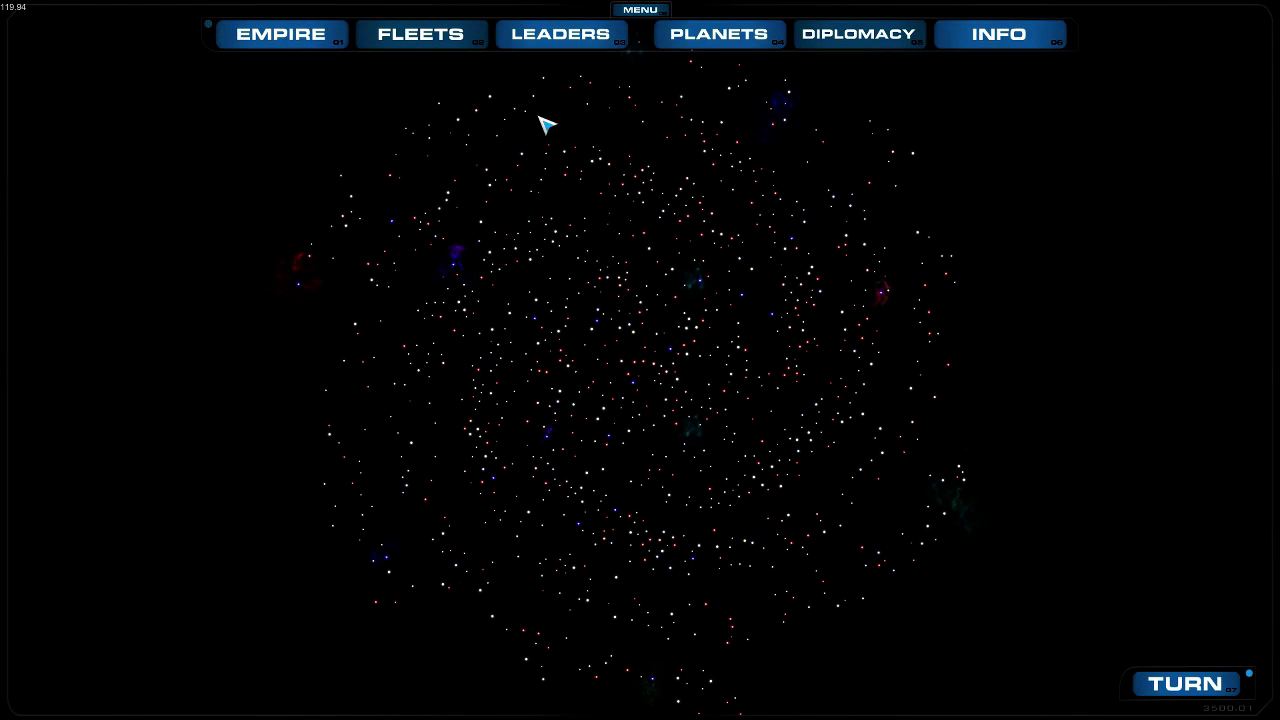
Set the display resolution to 1280x720 in the game options, accept the change and return to the main menu.
click(645, 20)
click(1006, 486)
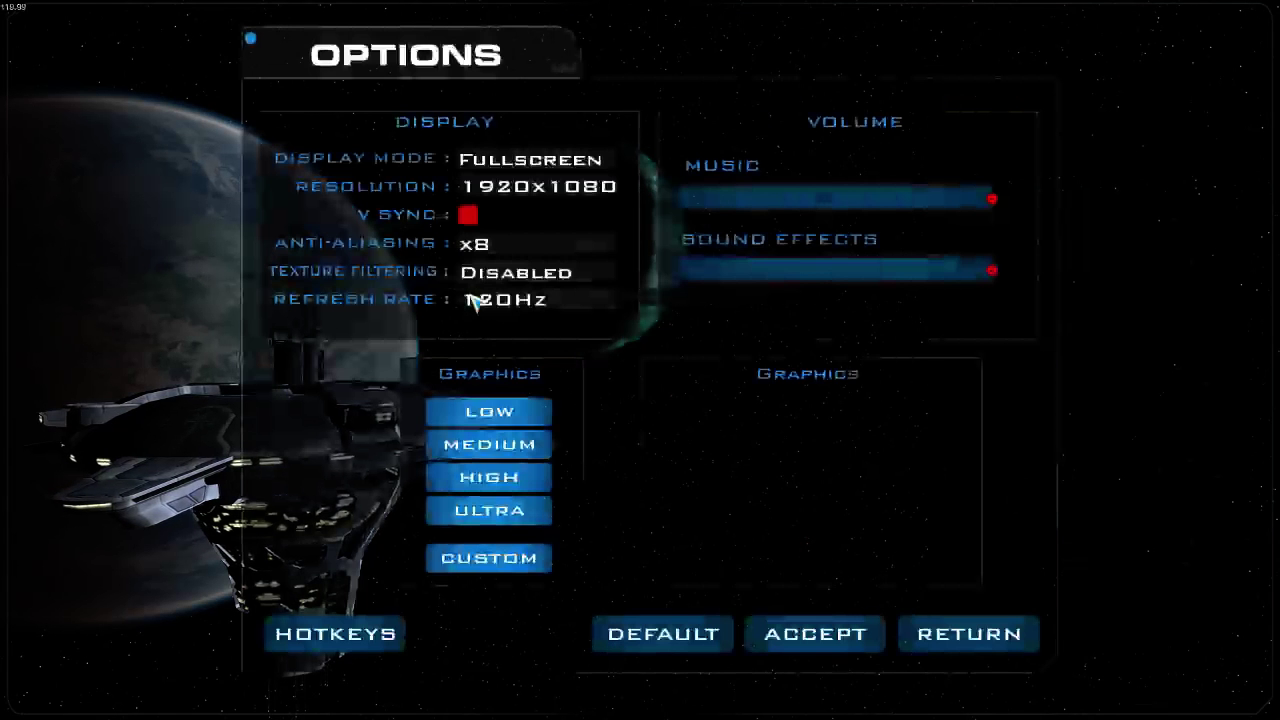
click(531, 188)
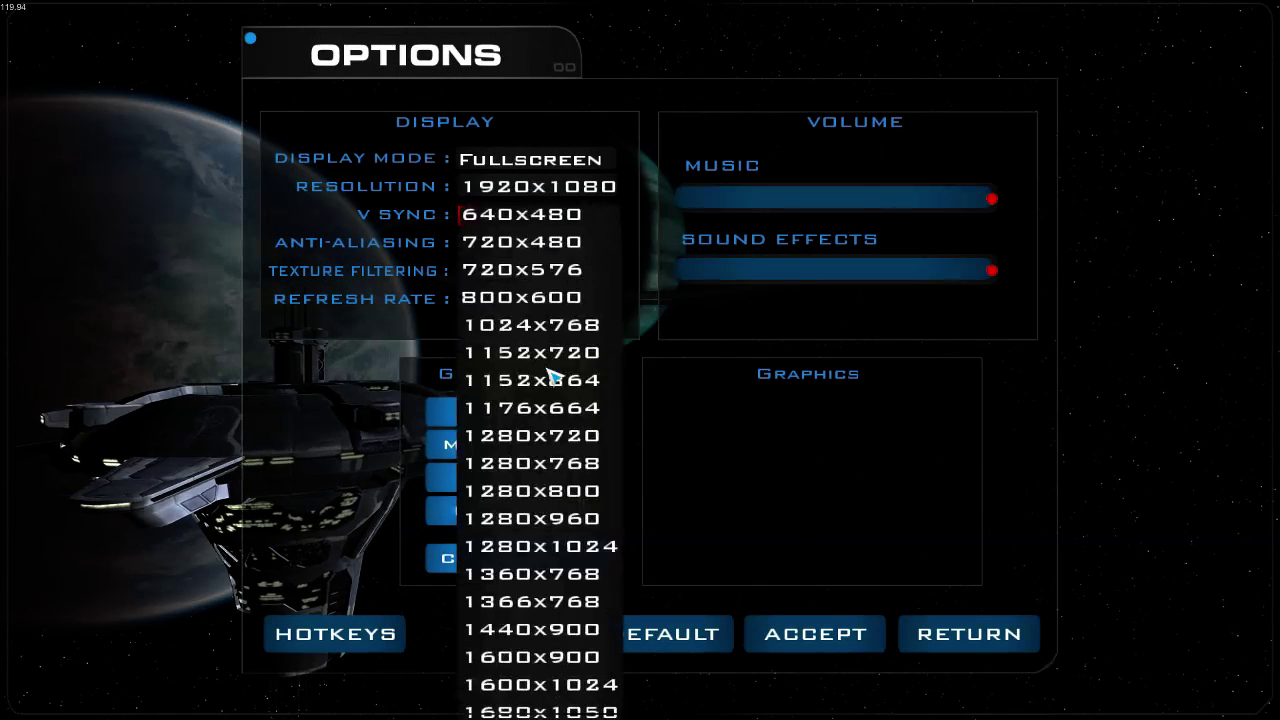
click(538, 436)
click(790, 633)
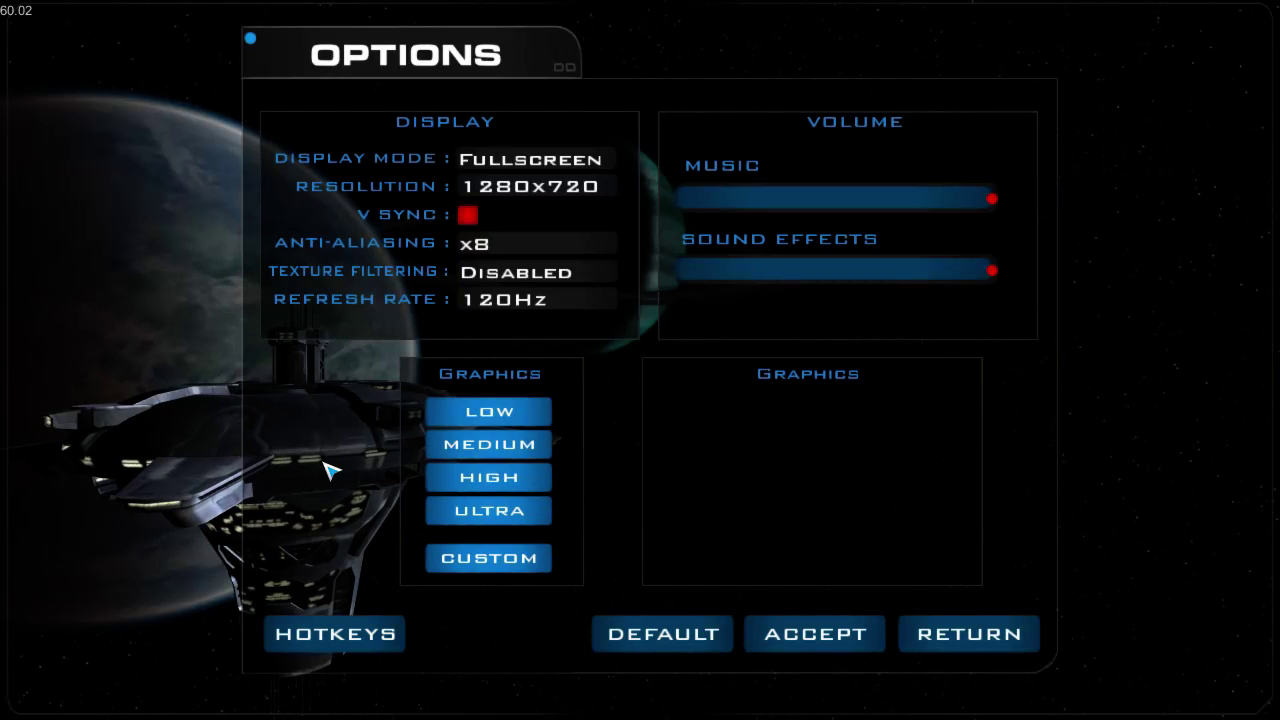
key(Escape)
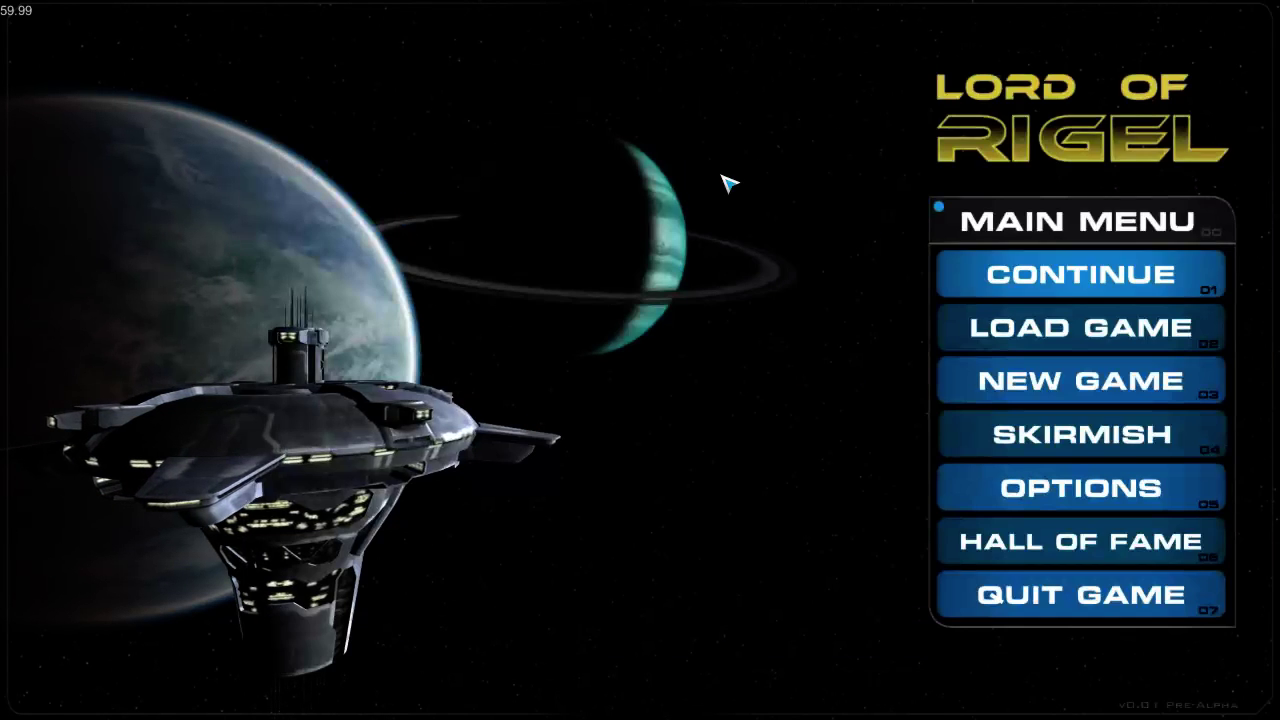
Set up a new game with Legendary size and Spiral shape, and generate the galaxy.
key(3)
key(Right)
key(Right)
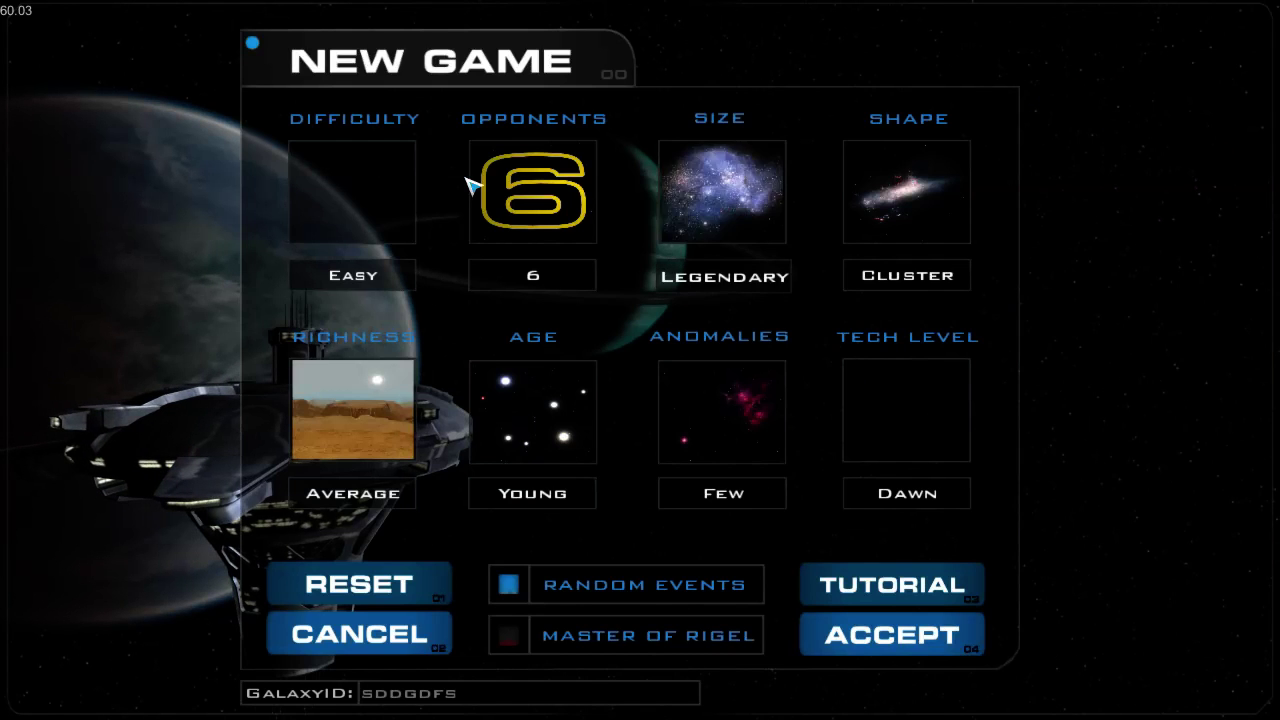
key(Left)
key(Right)
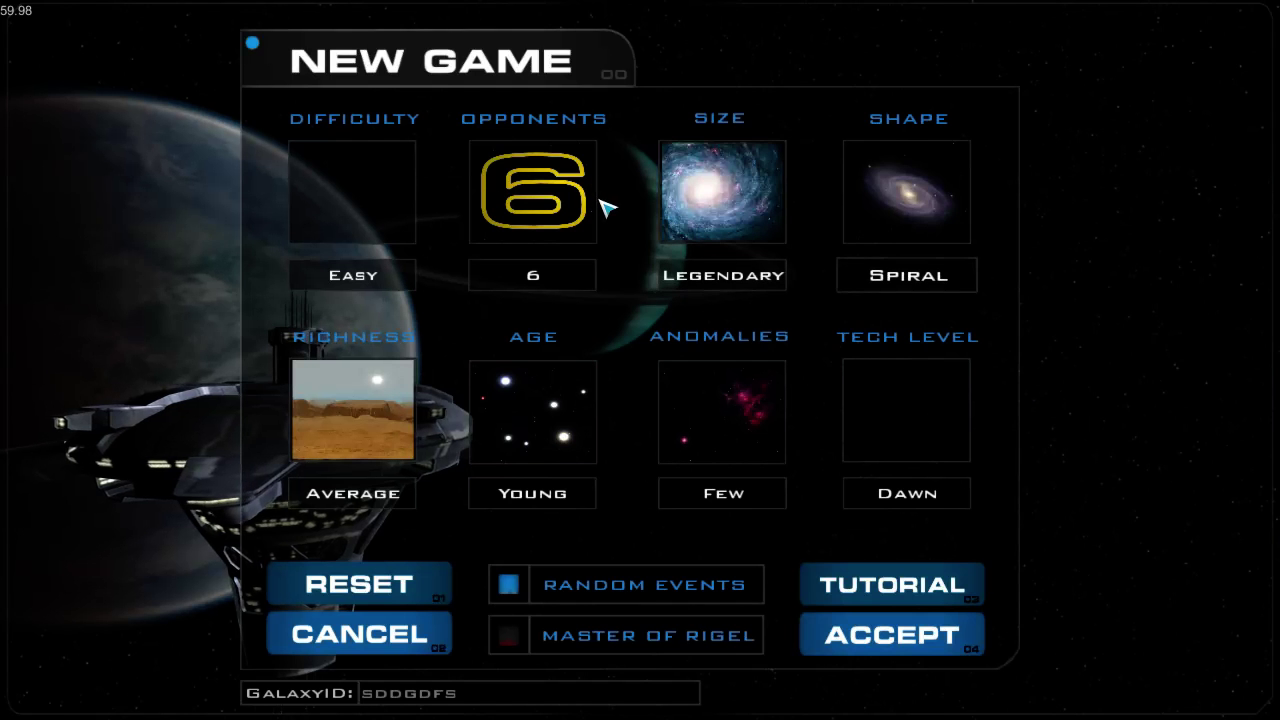
key(4)
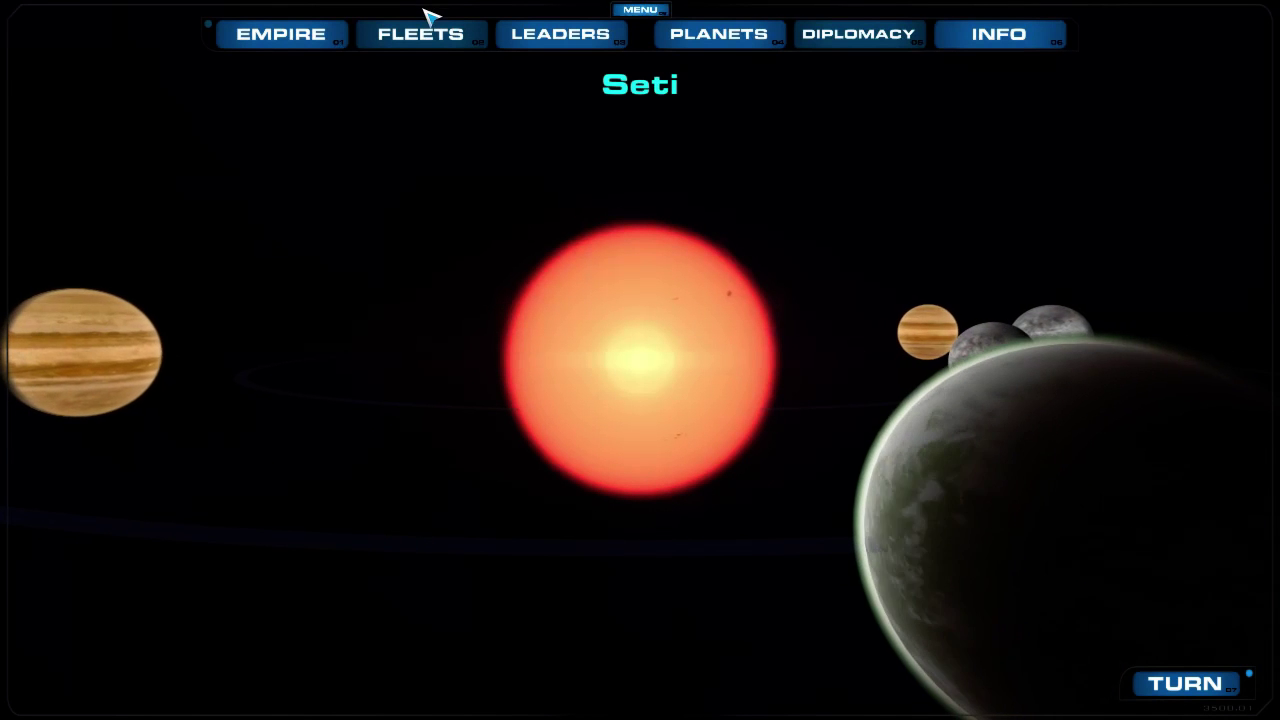
Inspect the Seti and Paradon star systems and the galaxy map, and return to the main menu.
click(415, 125)
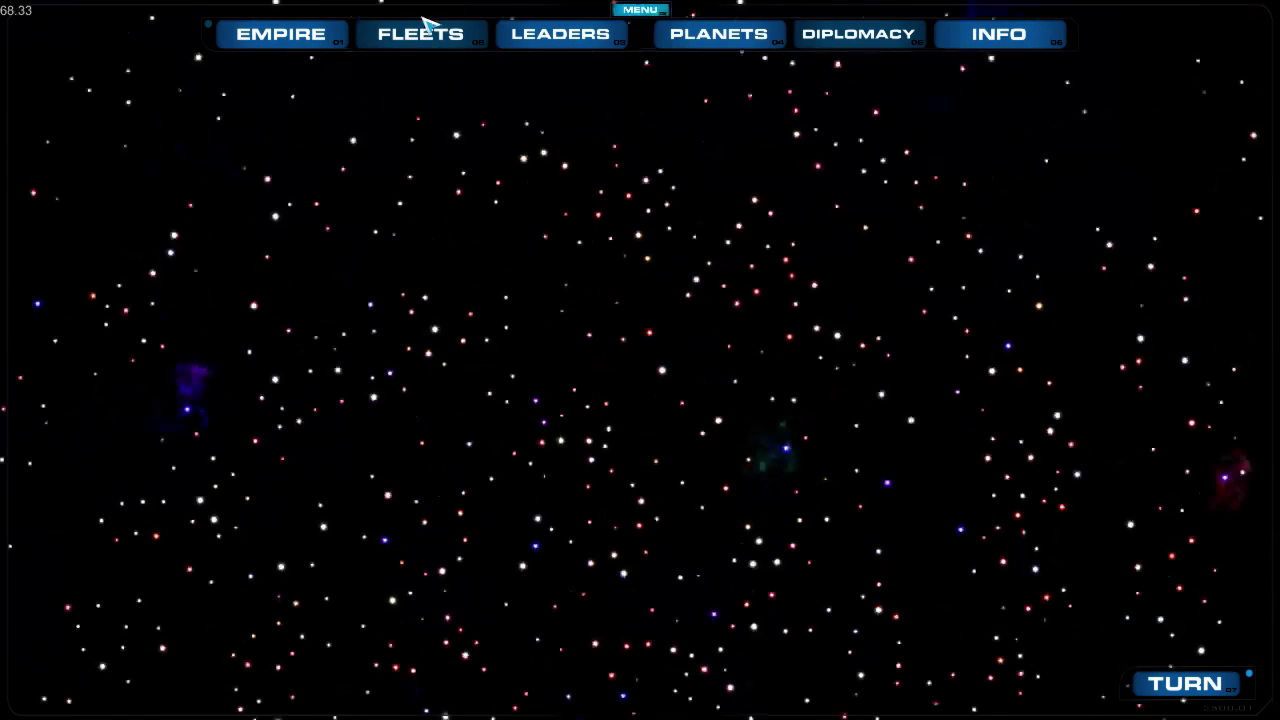
click(434, 277)
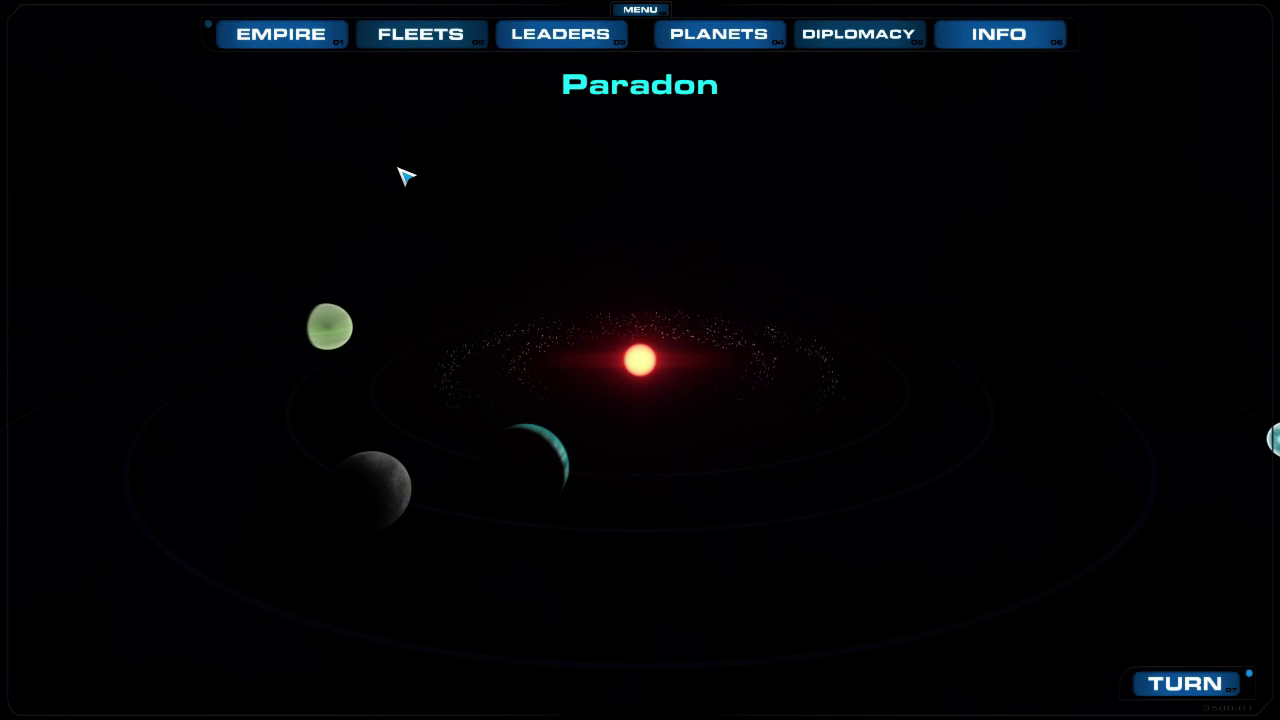
click(398, 247)
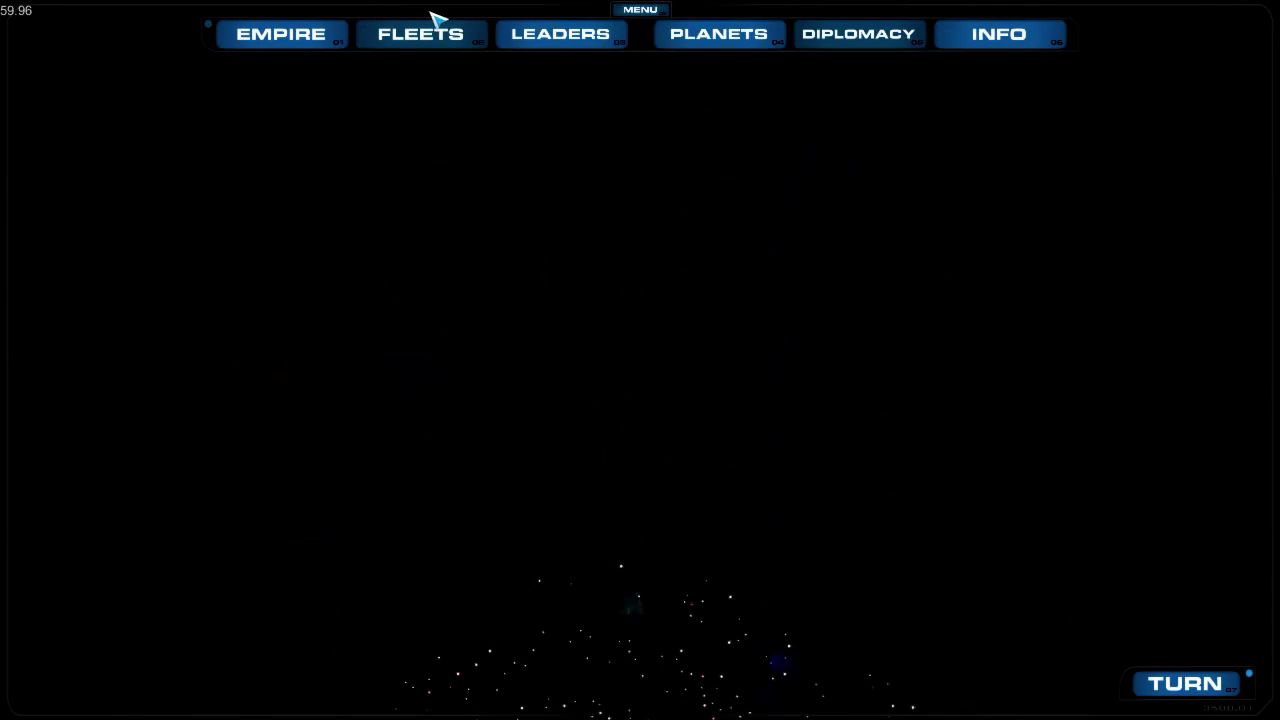
key(Escape)
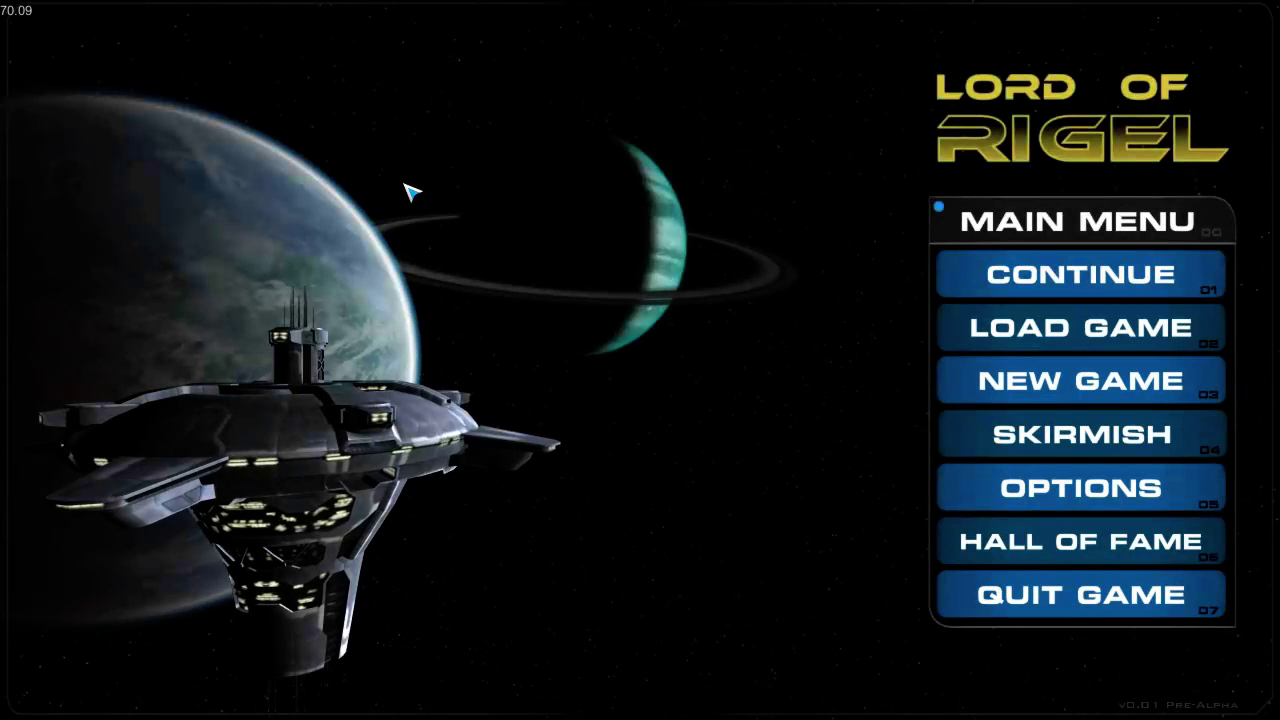
Look through the available resolutions in the game options, leave the options and quit the game.
key(5)
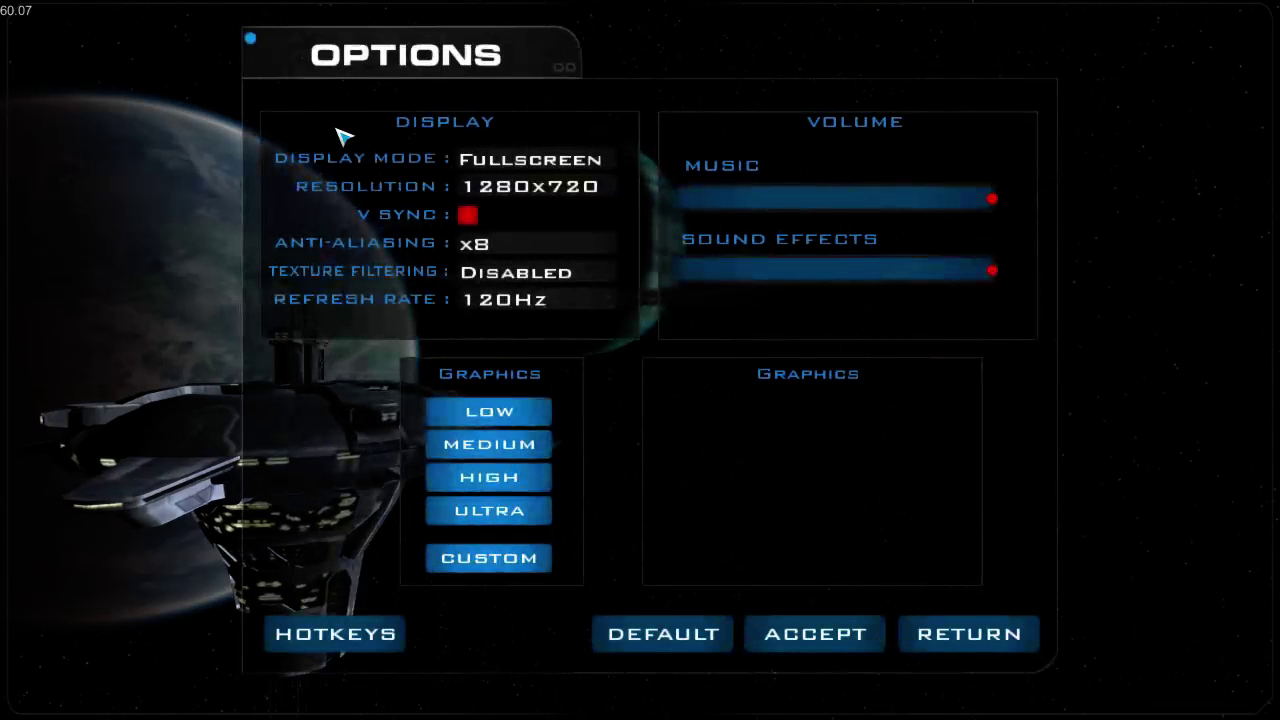
key(Return)
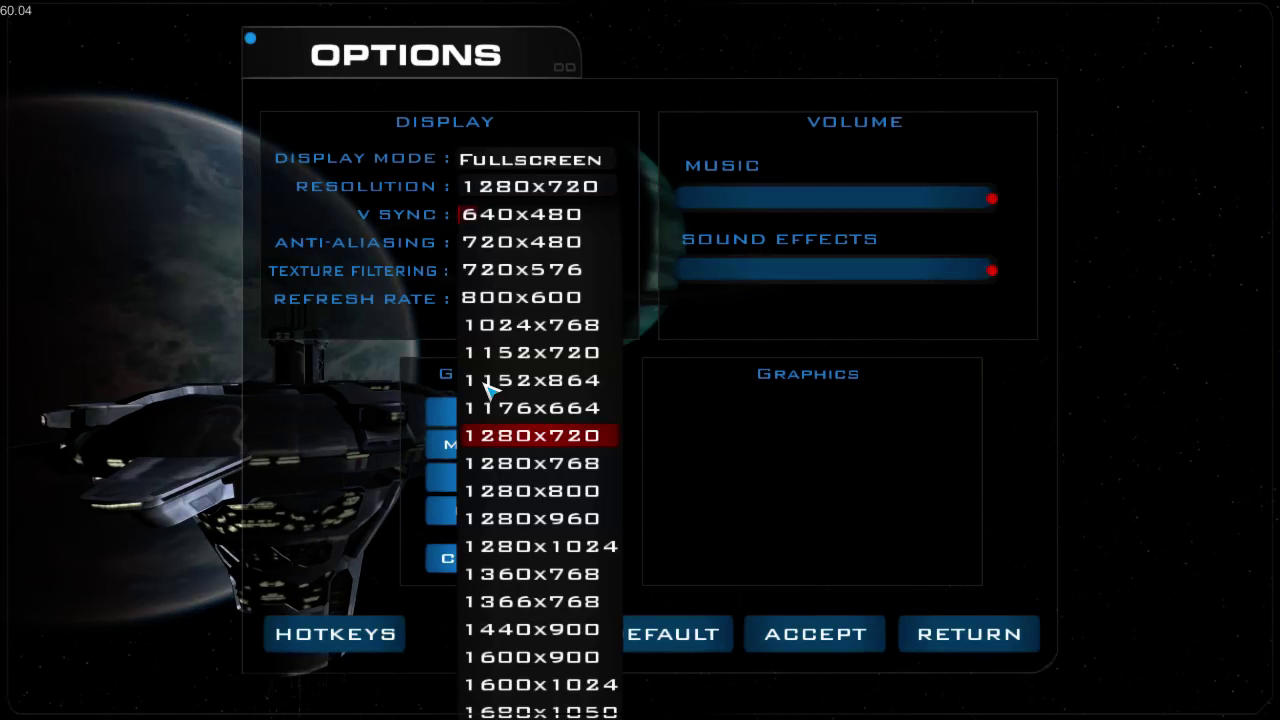
key(Escape)
key(Escape)
key(7)
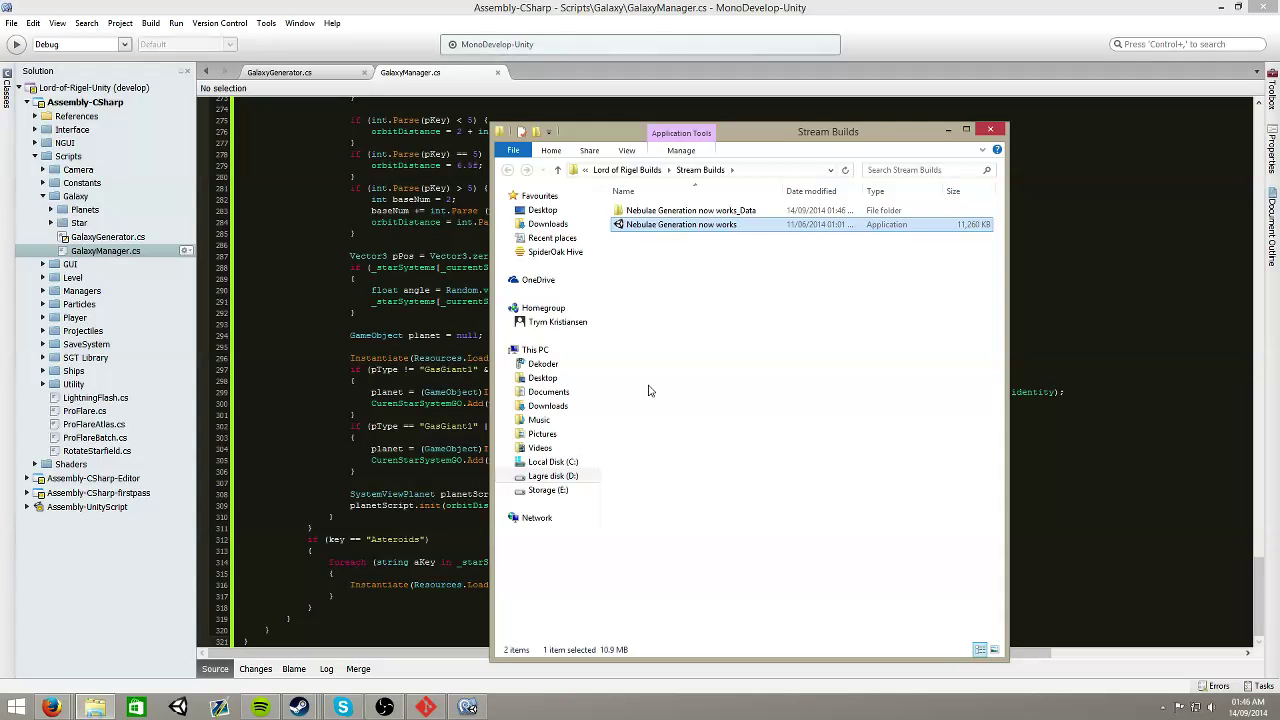
Relaunch the Nebulae Generation now works build with the screen resolution set to 1920 x 1080.
key(Return)
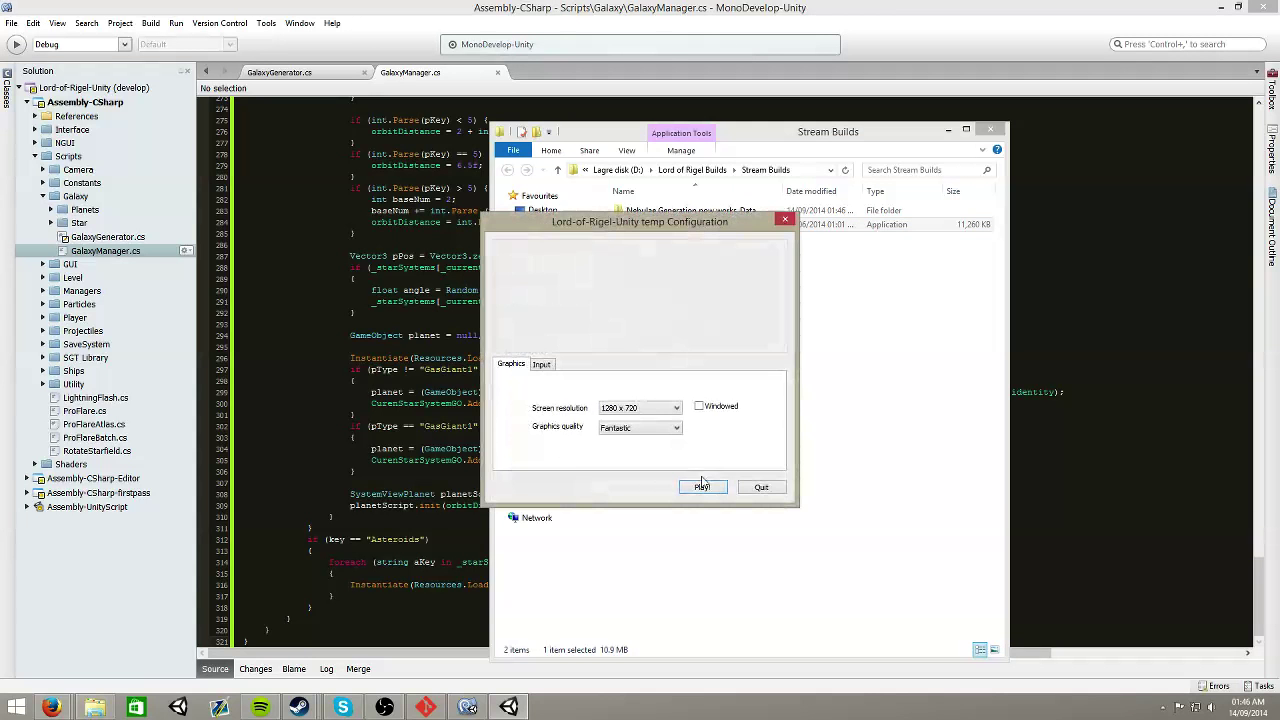
click(676, 408)
click(632, 596)
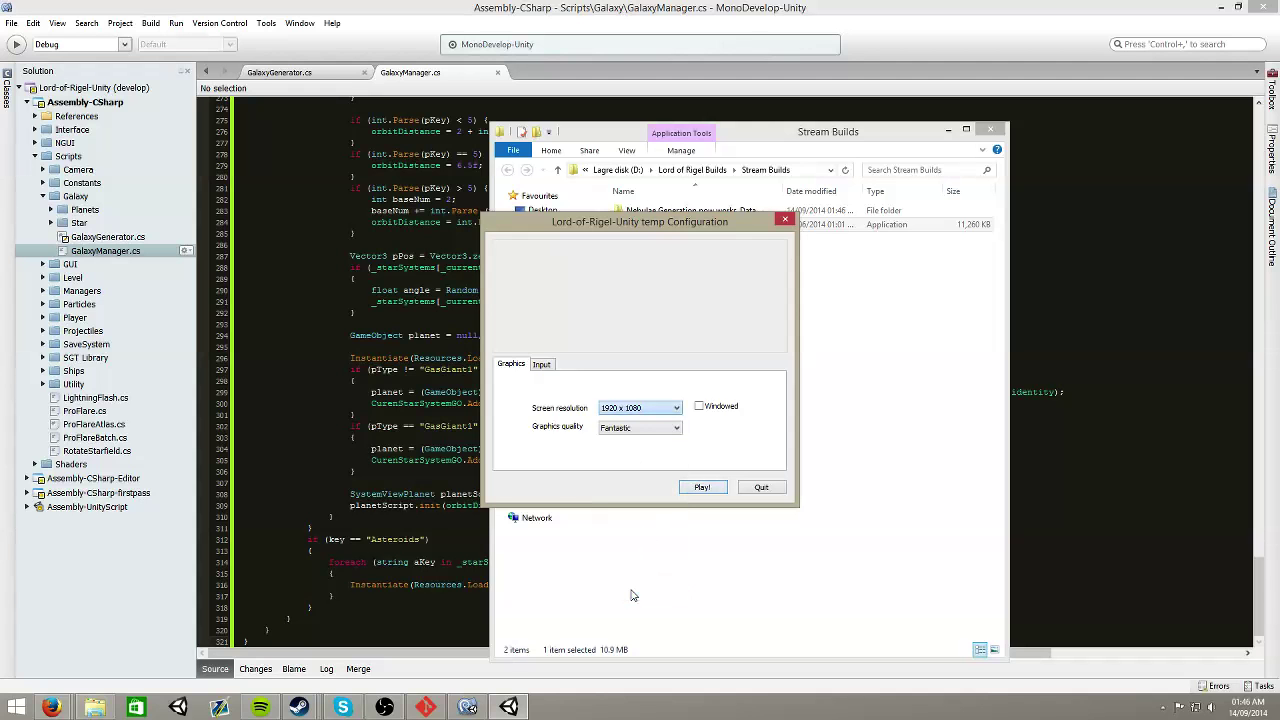
click(703, 487)
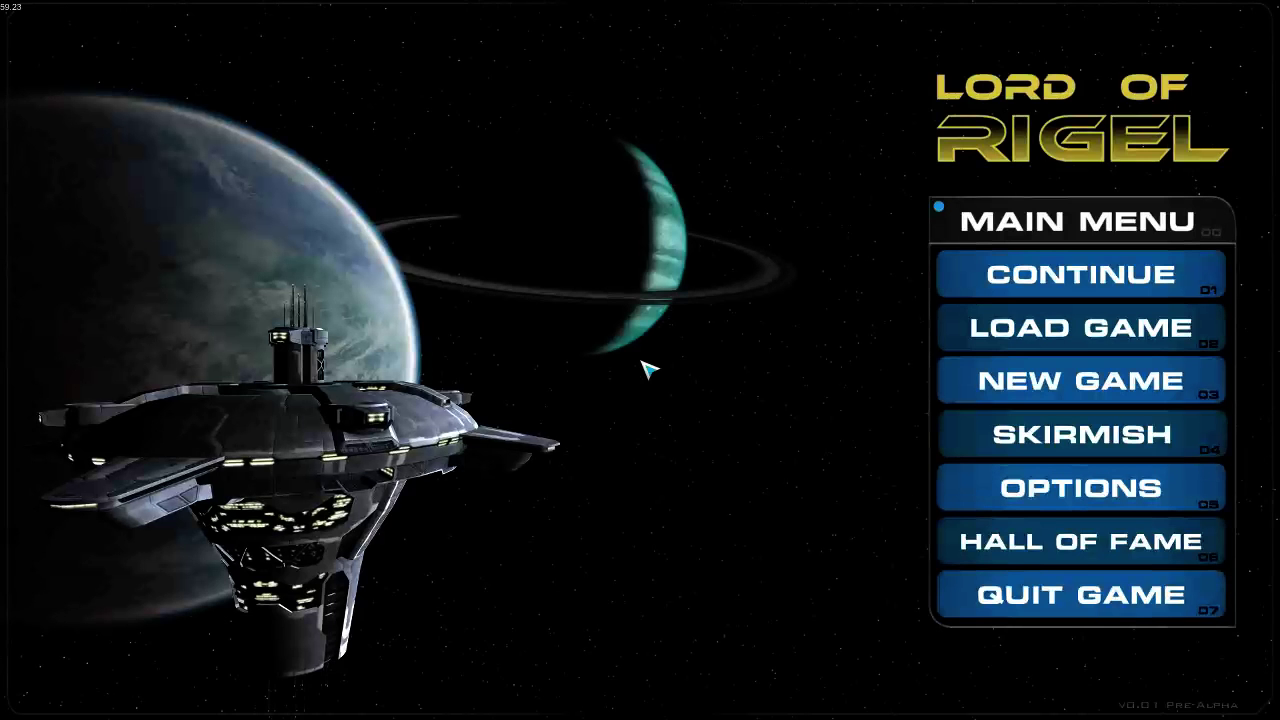
Start a new game with a larger galaxy size and a different galaxy shape than Medium and Cluster.
click(1060, 381)
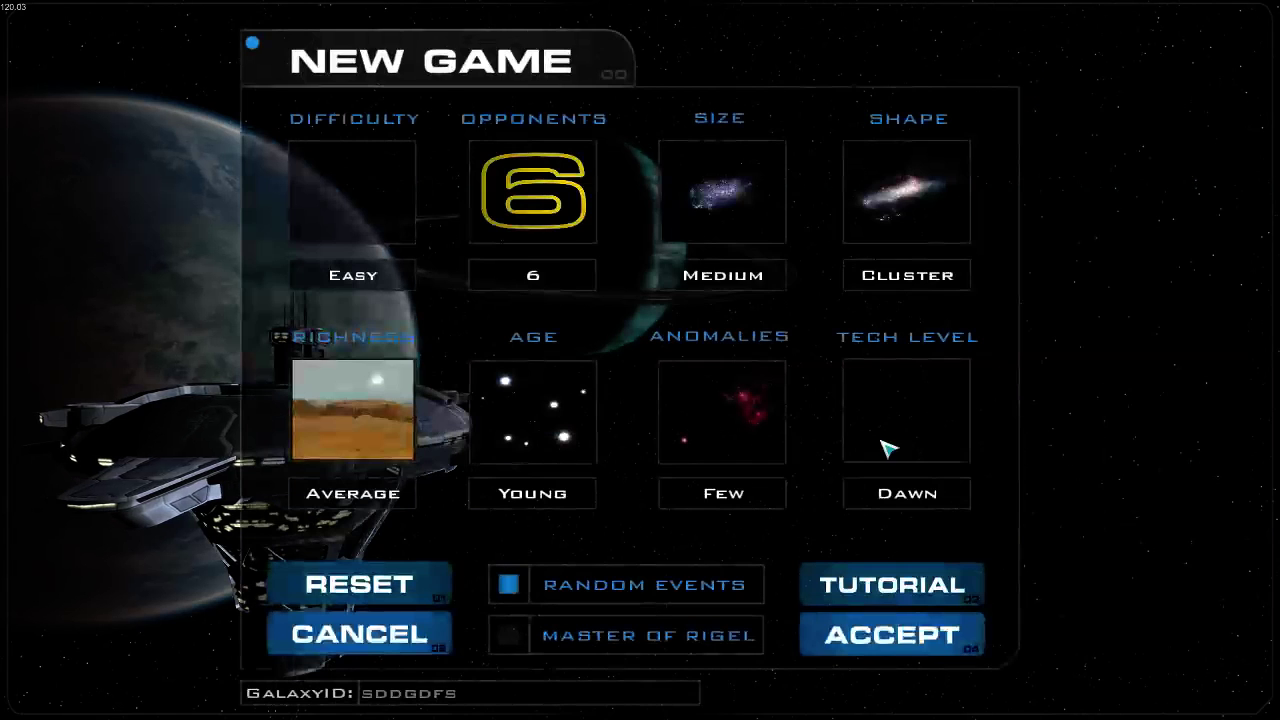
click(697, 288)
click(697, 288)
click(855, 283)
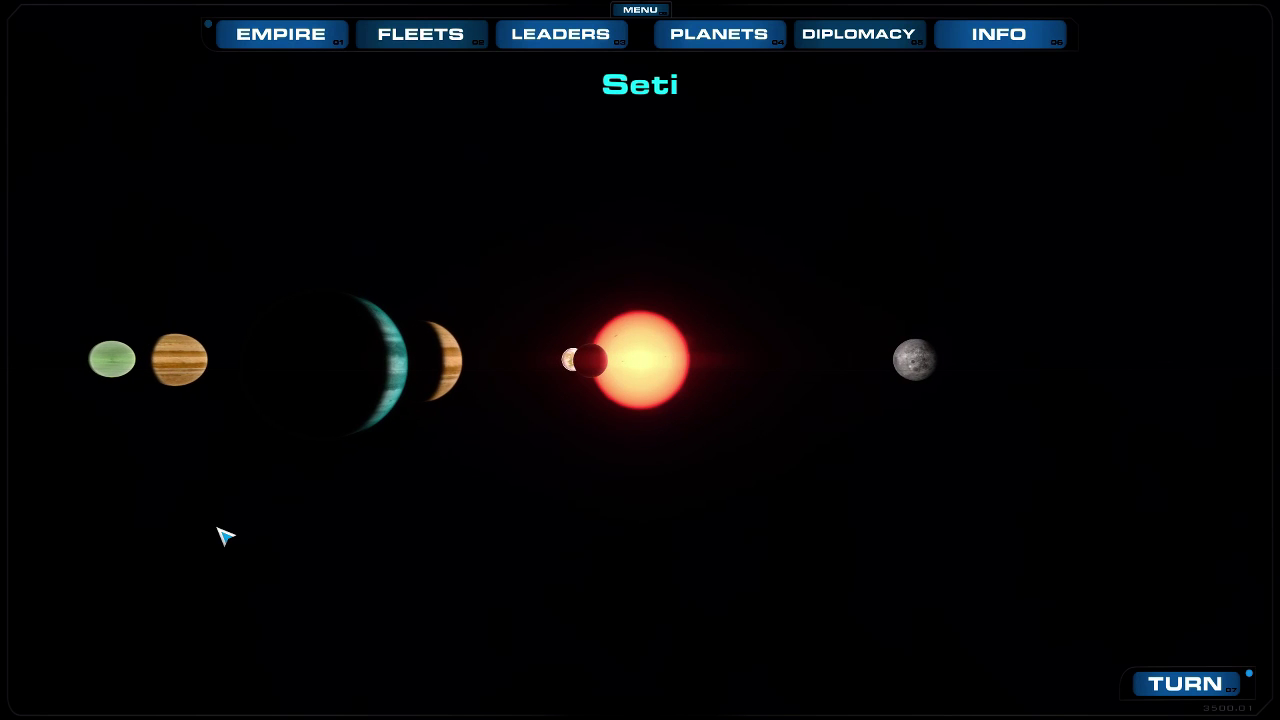
Examine the planets of the Seti star system from different angles and distances, and return to the galaxy map.
drag(553, 424, 840, 424)
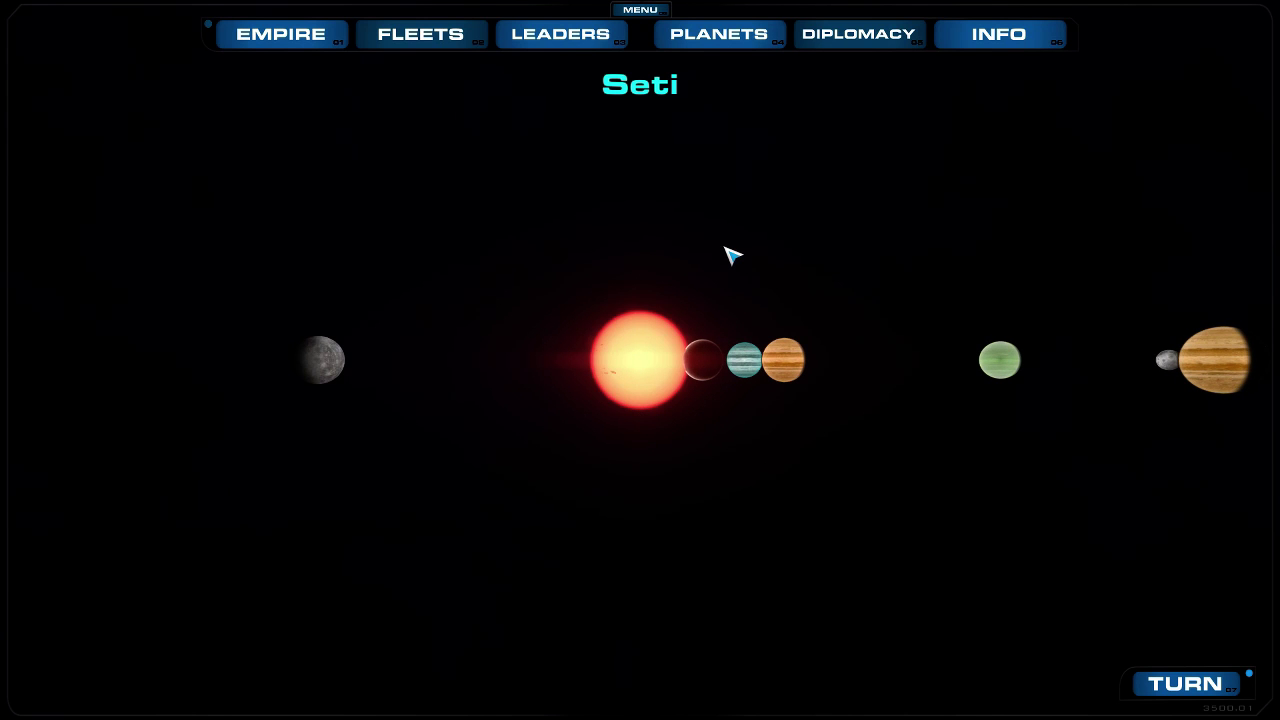
scroll(733, 256, down, 2)
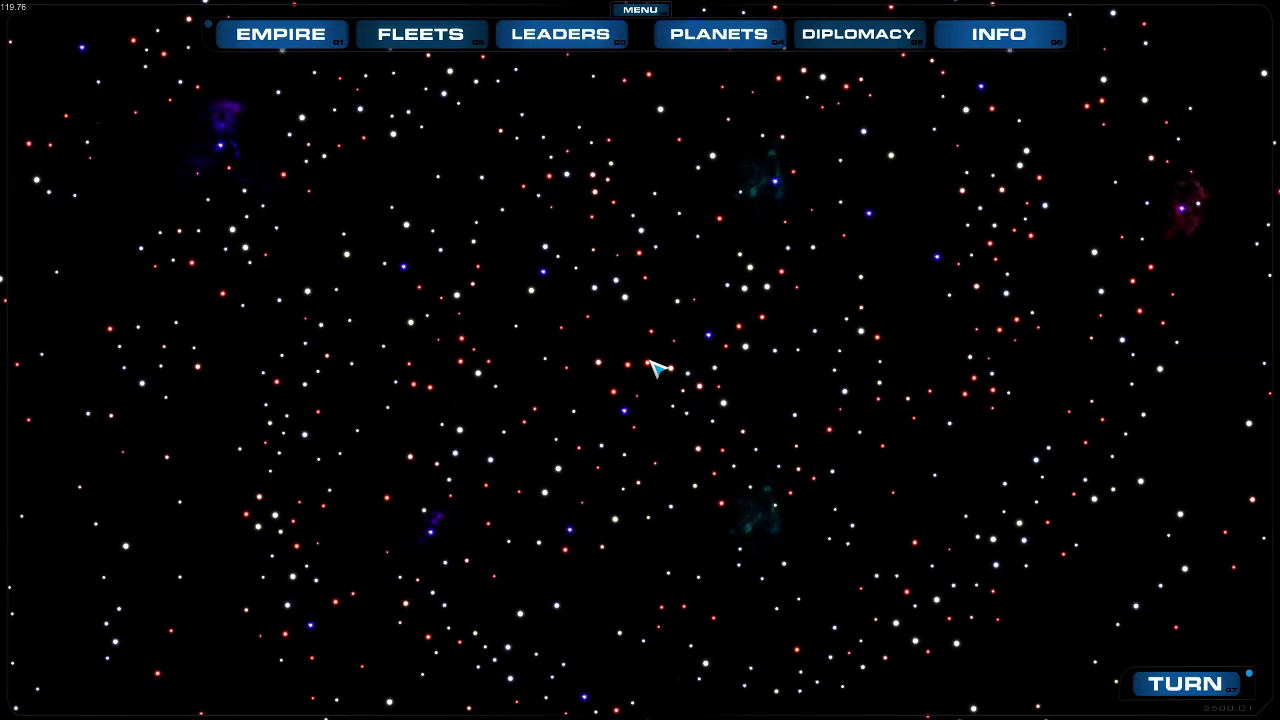
scroll(655, 369, up, 2)
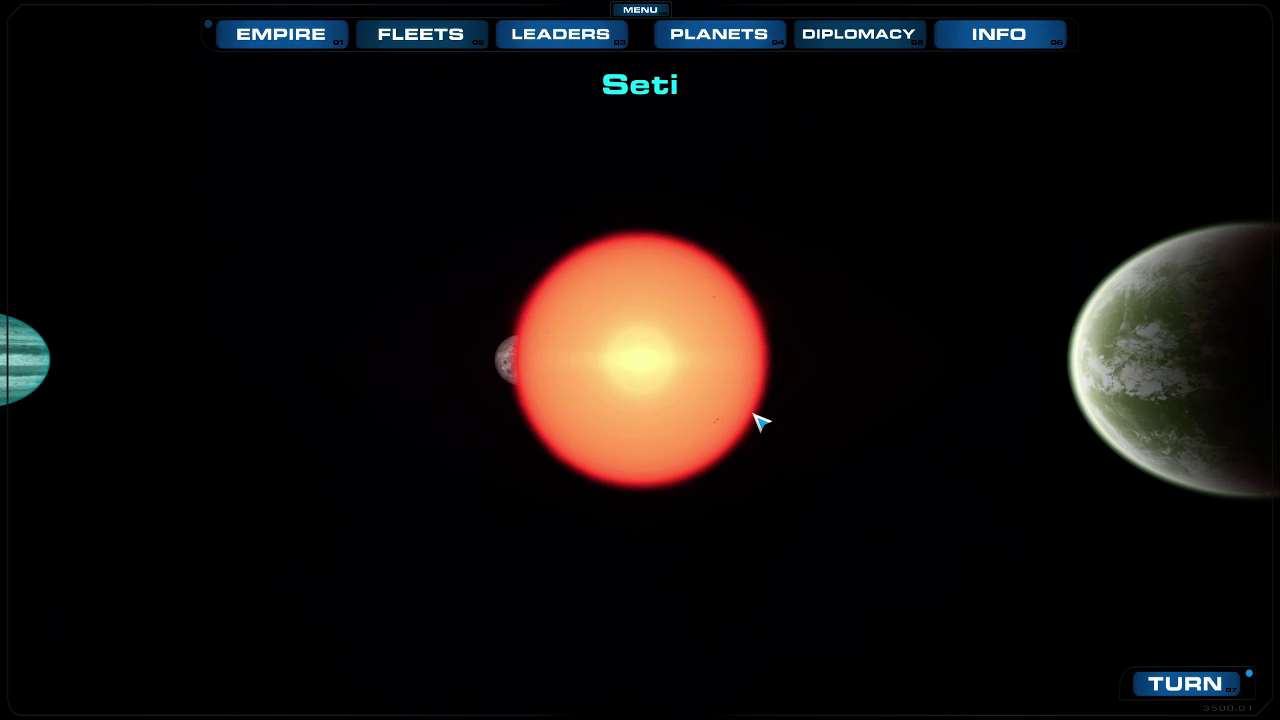
scroll(757, 421, down, 2)
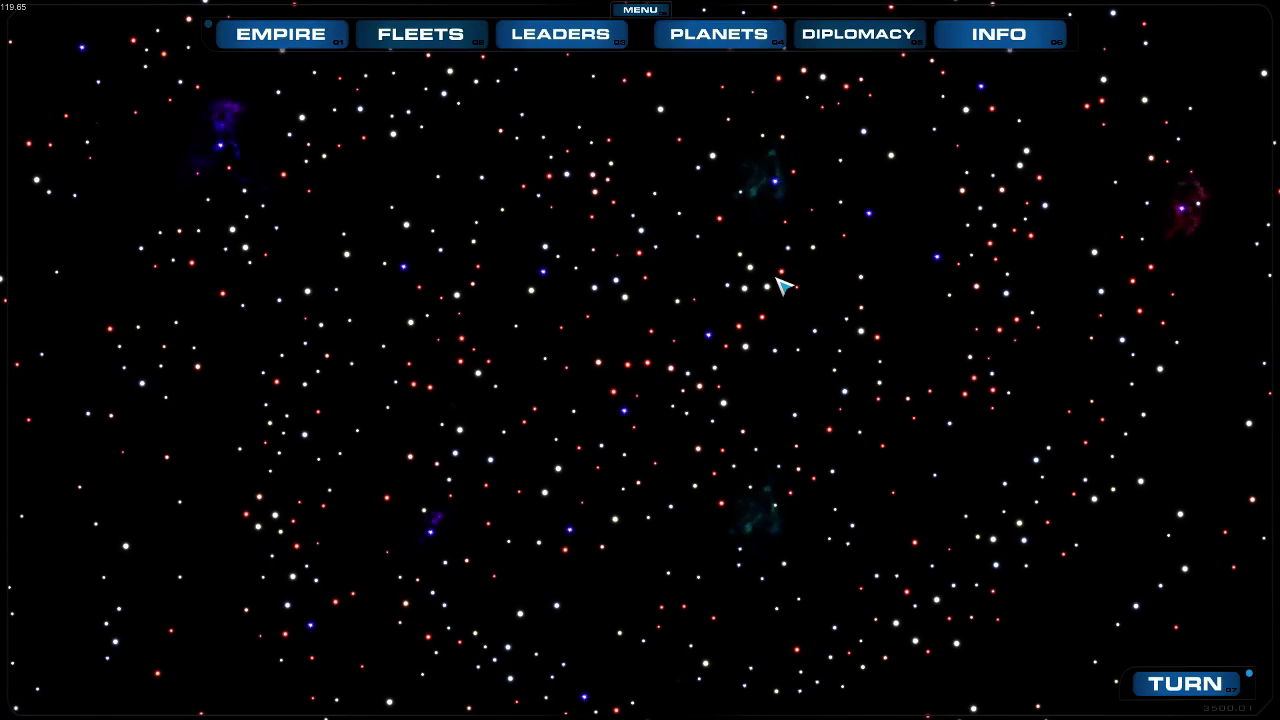
Inspect the Ariel star system inside the blue-green nebula and return to the galaxy map.
scroll(775, 205, up, 5)
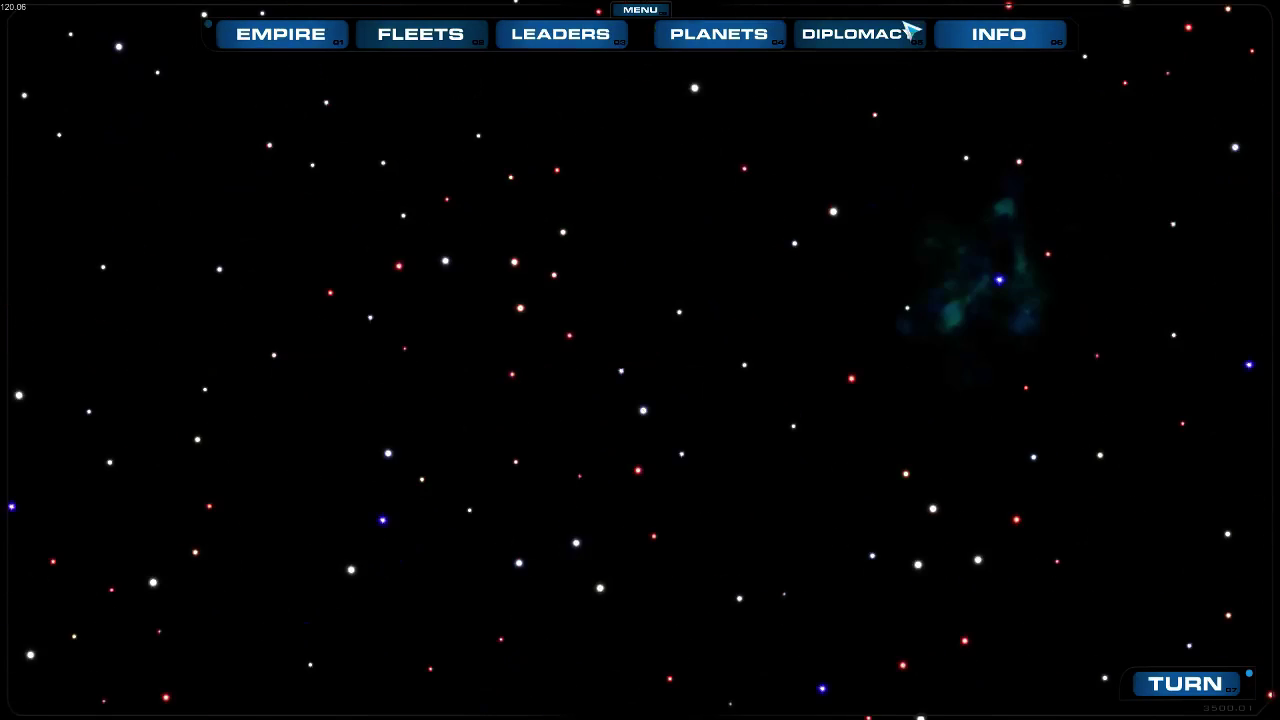
click(1000, 369)
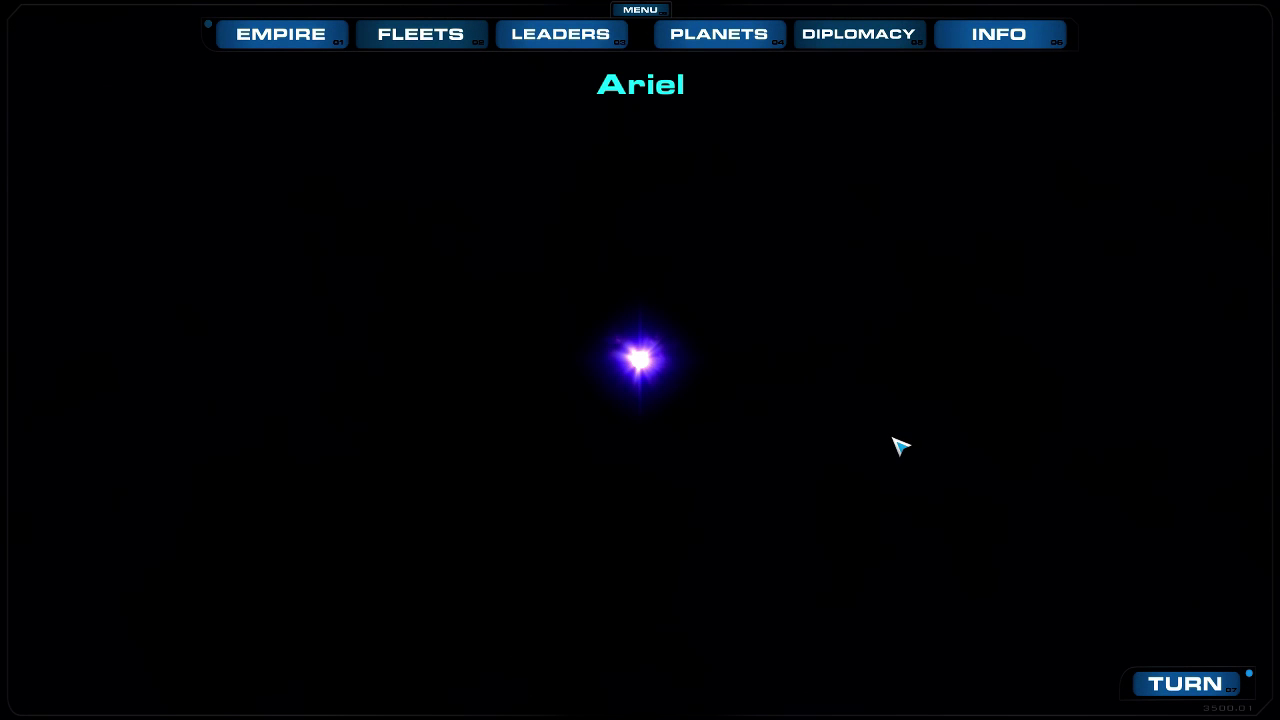
scroll(900, 446, down, 2)
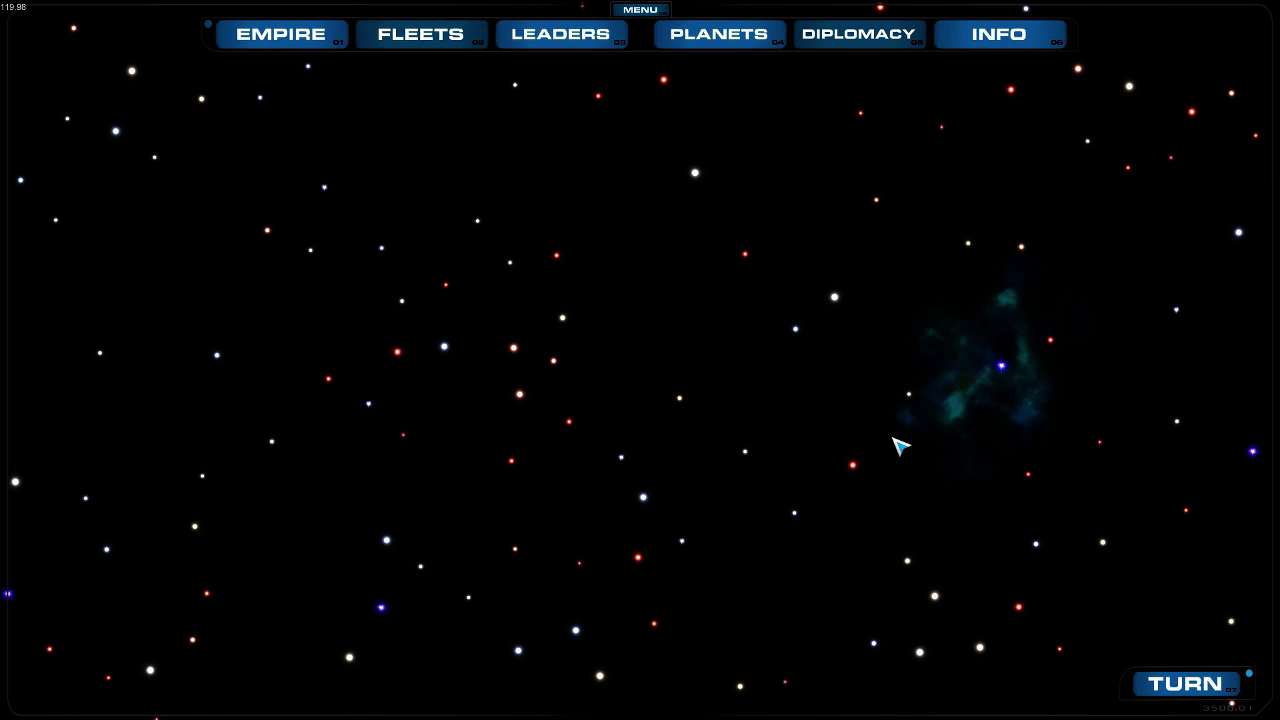
Examine the distribution of stars and nebulae across the galaxy map at different distances.
scroll(900, 446, down, 5)
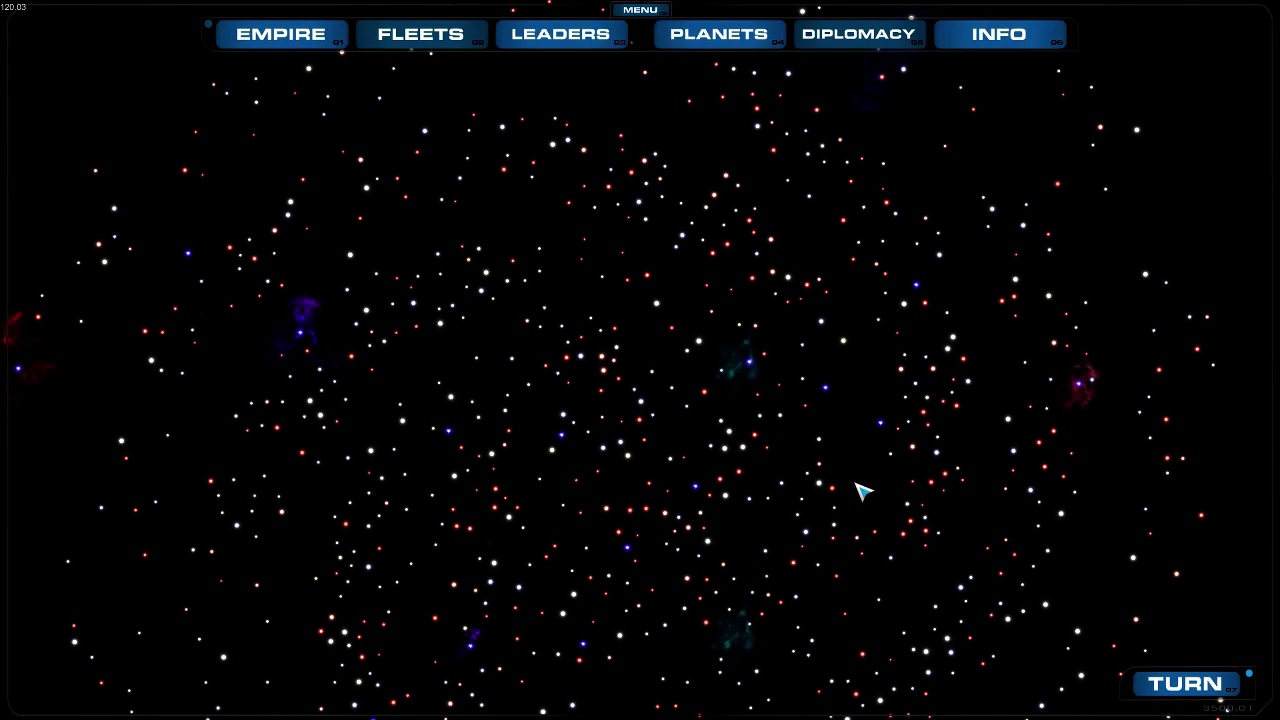
scroll(680, 451, down, 3)
scroll(674, 451, up, 3)
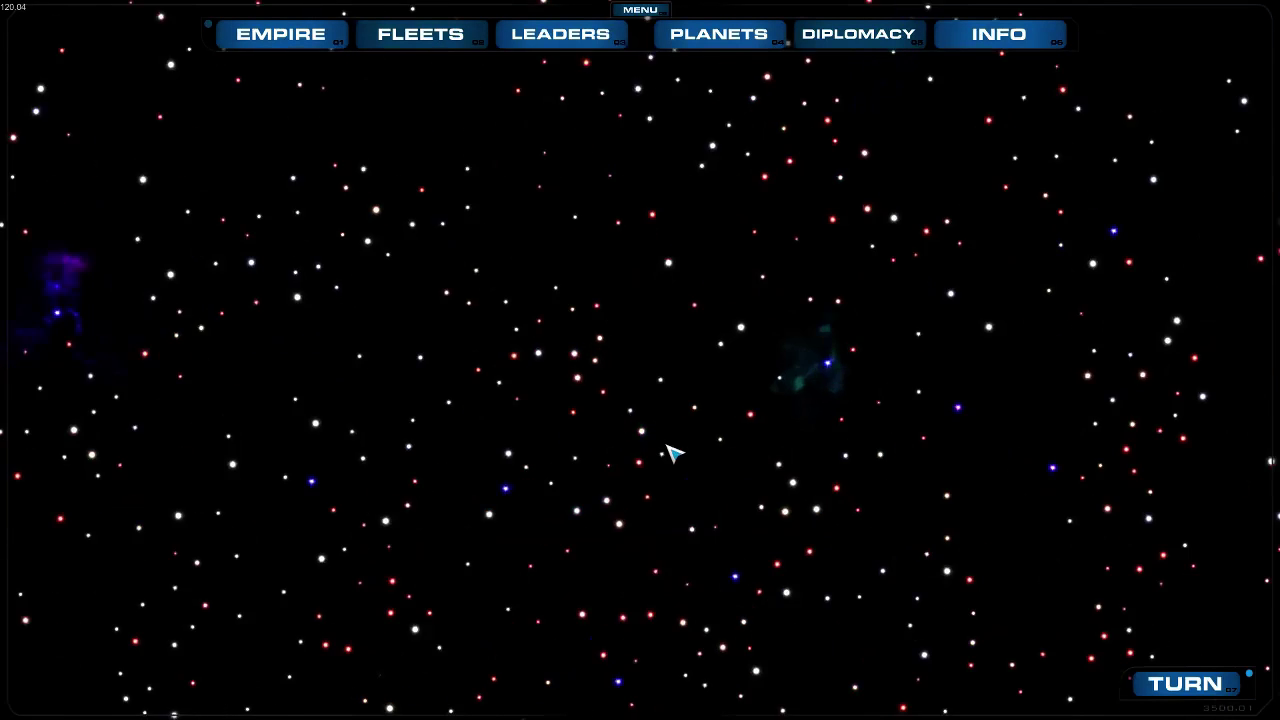
scroll(677, 446, down, 5)
scroll(724, 453, up, 6)
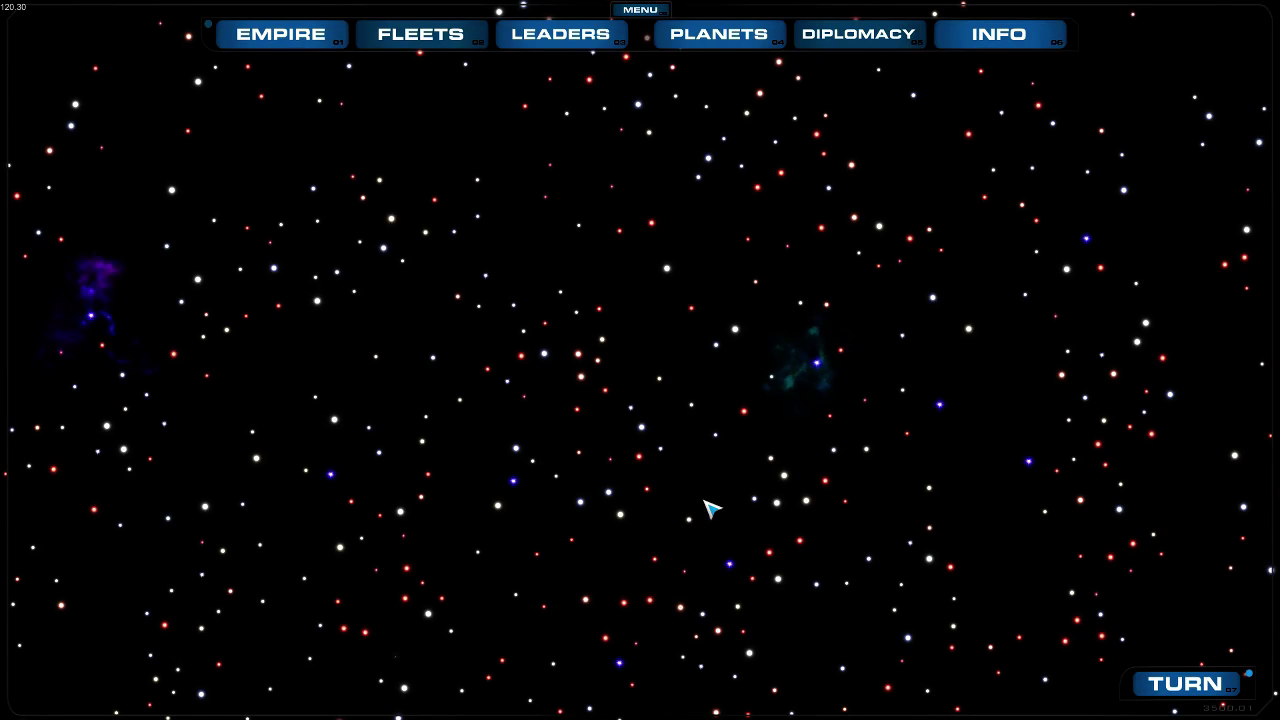
scroll(706, 508, down, 5)
scroll(700, 318, up, 5)
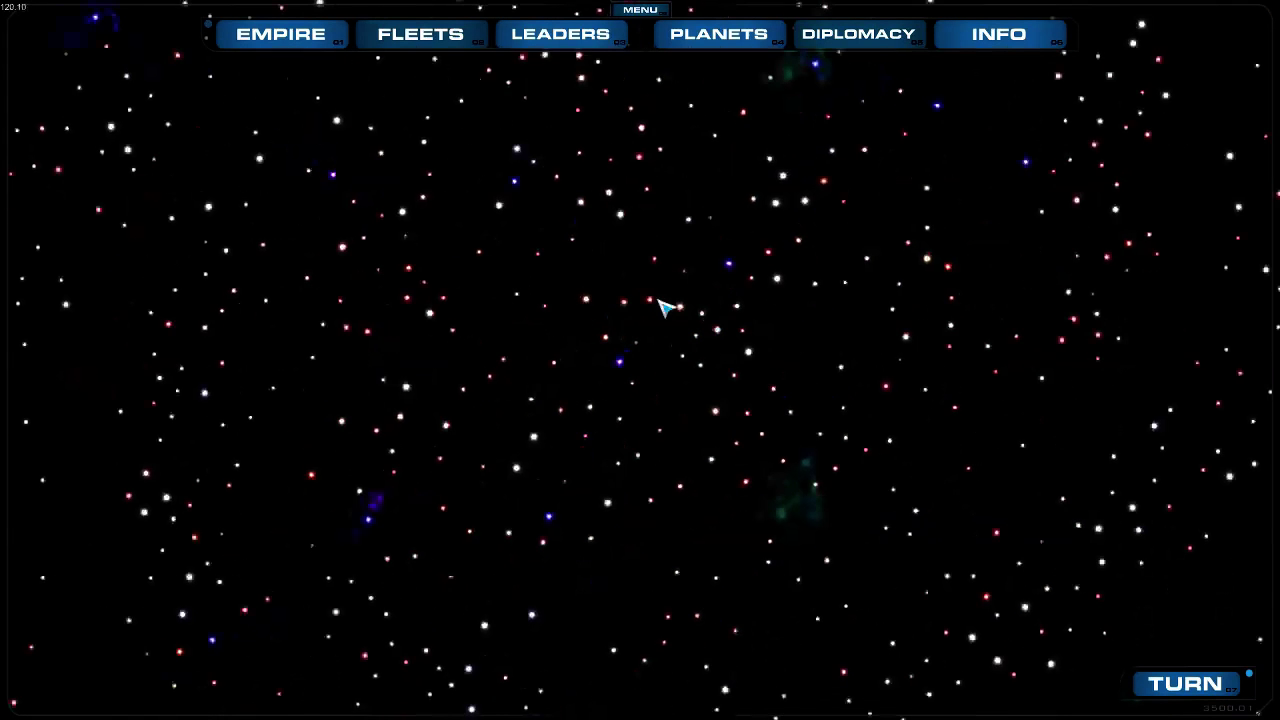
Inspect the neighbouring Seti and Meissa star systems near the galaxy's centre, viewing Meissa's sun and planets up close.
click(652, 301)
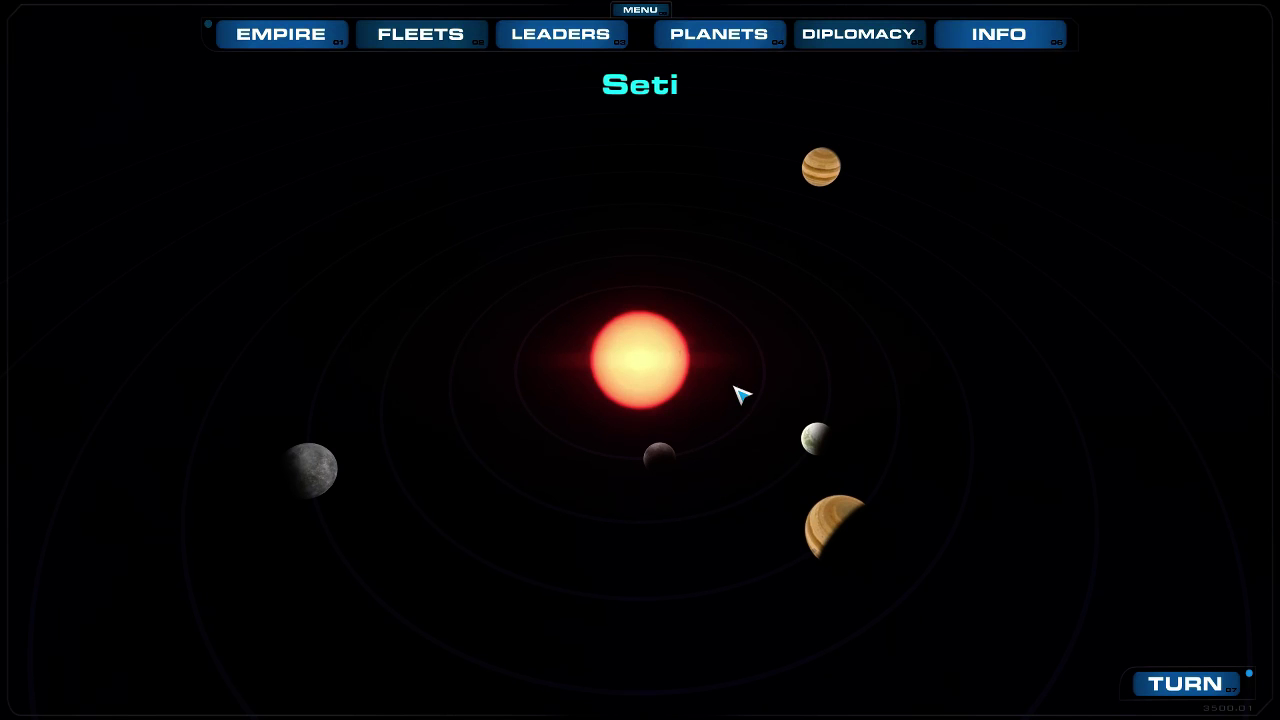
scroll(683, 236, down, 3)
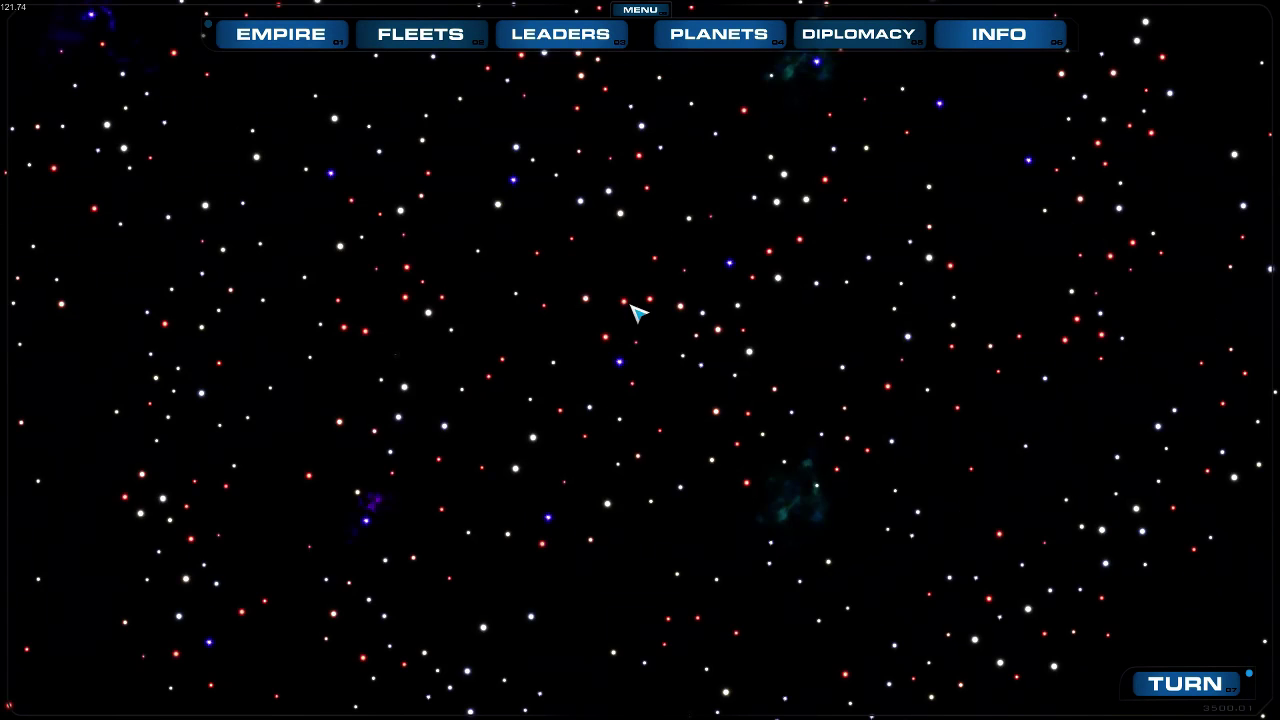
scroll(632, 312, up, 3)
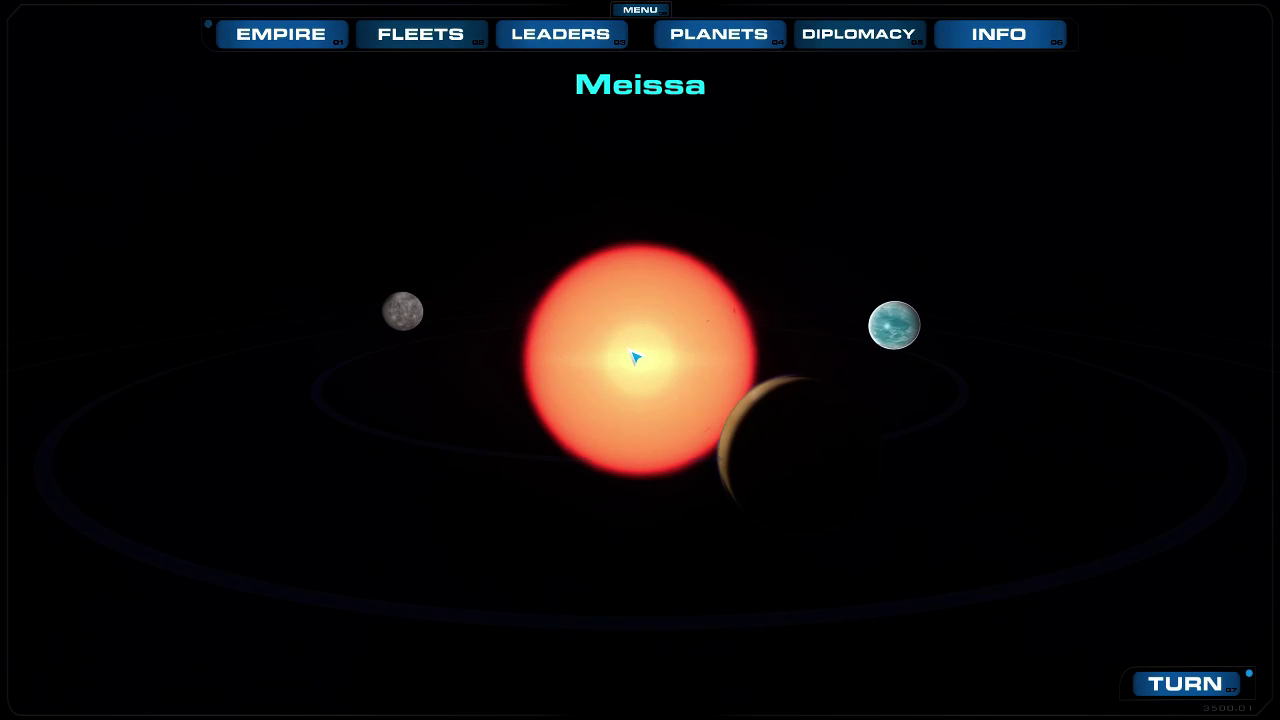
scroll(632, 357, up, 3)
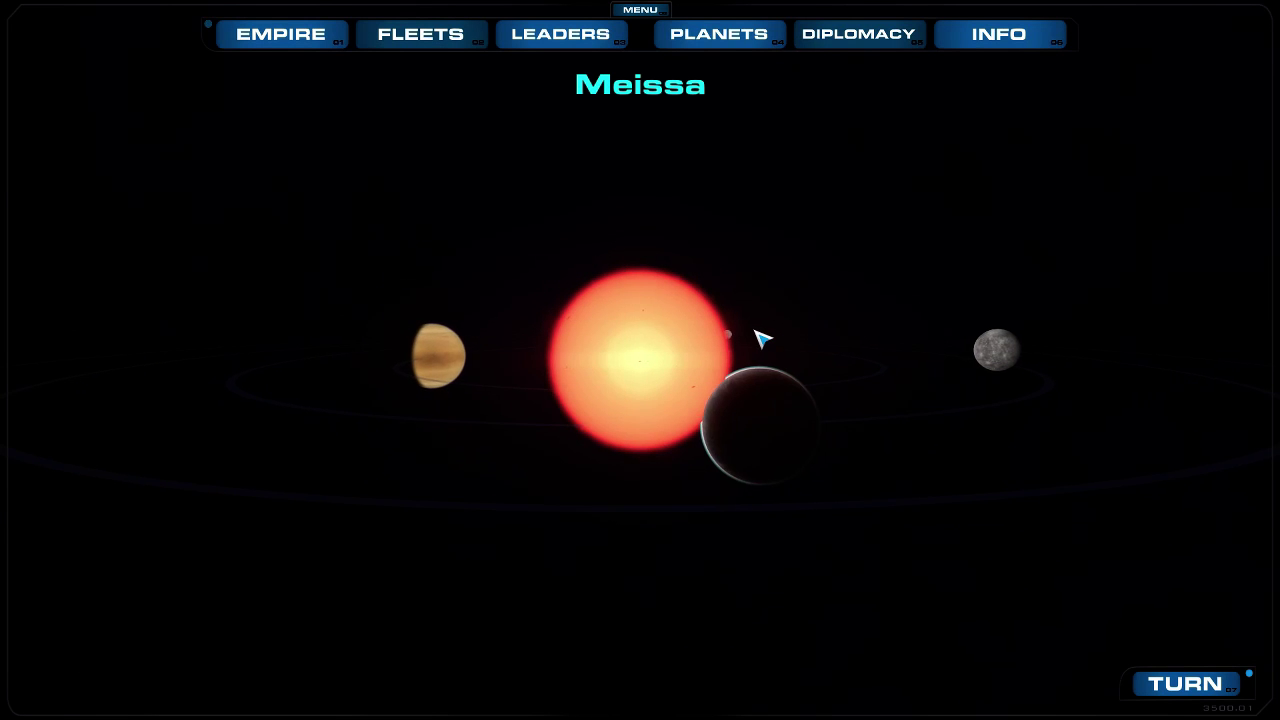
scroll(761, 338, up, 3)
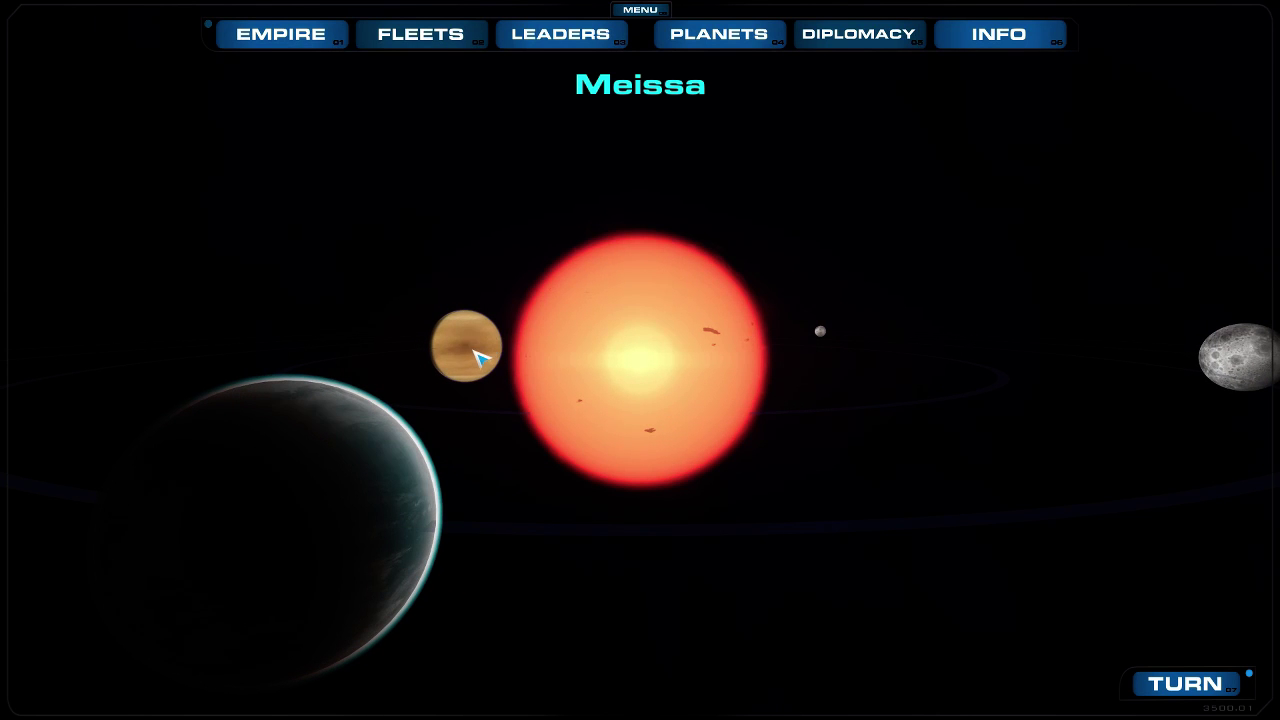
Leave the Meissa system, view the Aquila star system, and return to the whole galaxy map.
scroll(468, 368, down, 3)
scroll(462, 374, down, 5)
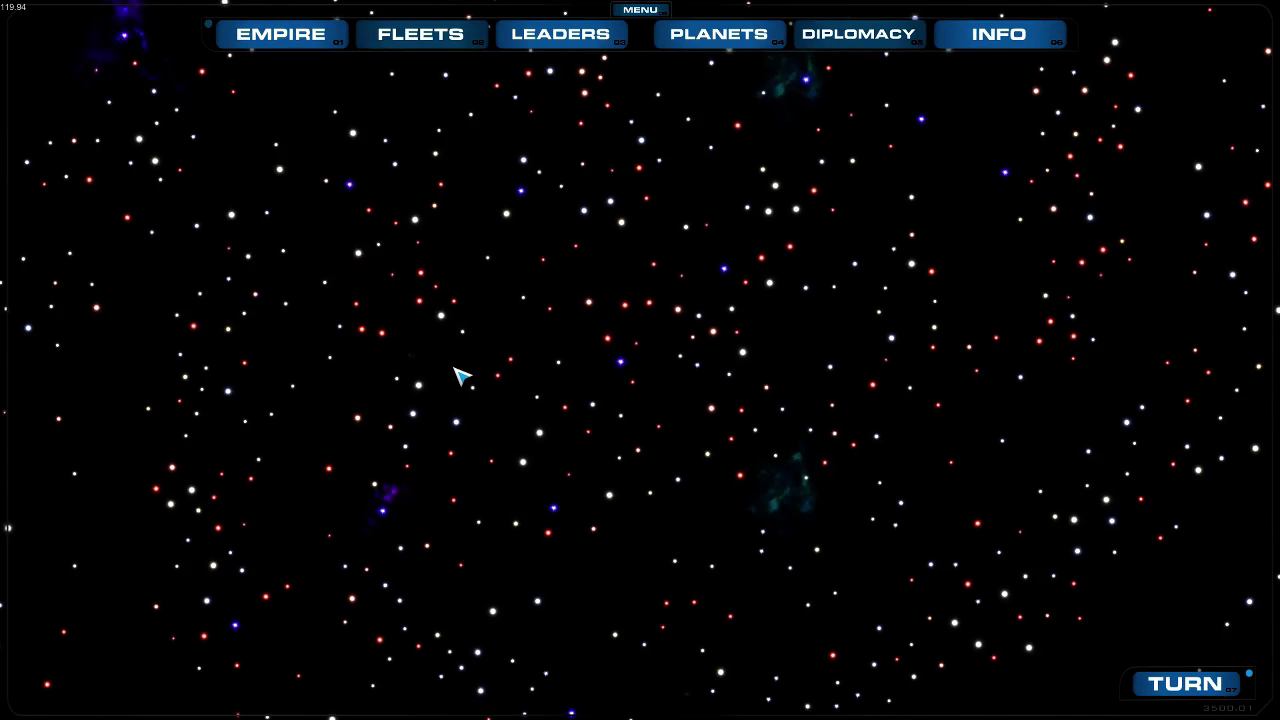
scroll(460, 373, down, 3)
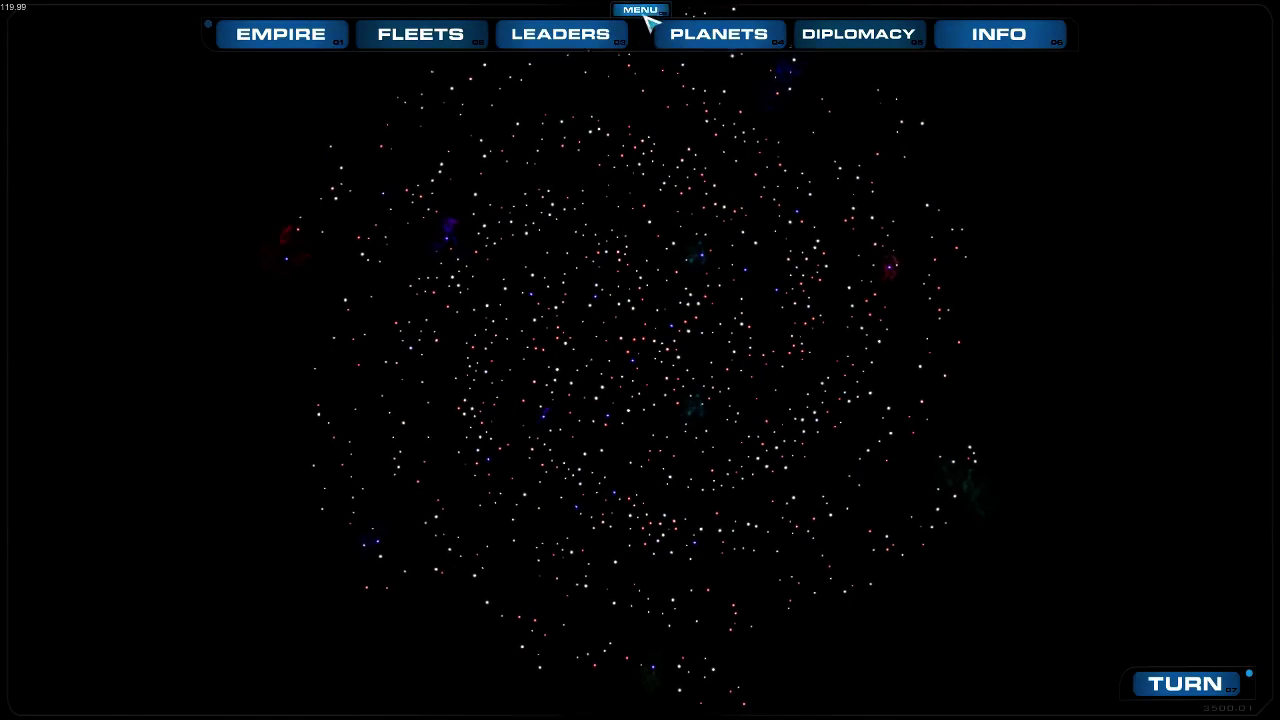
scroll(652, 28, up, 3)
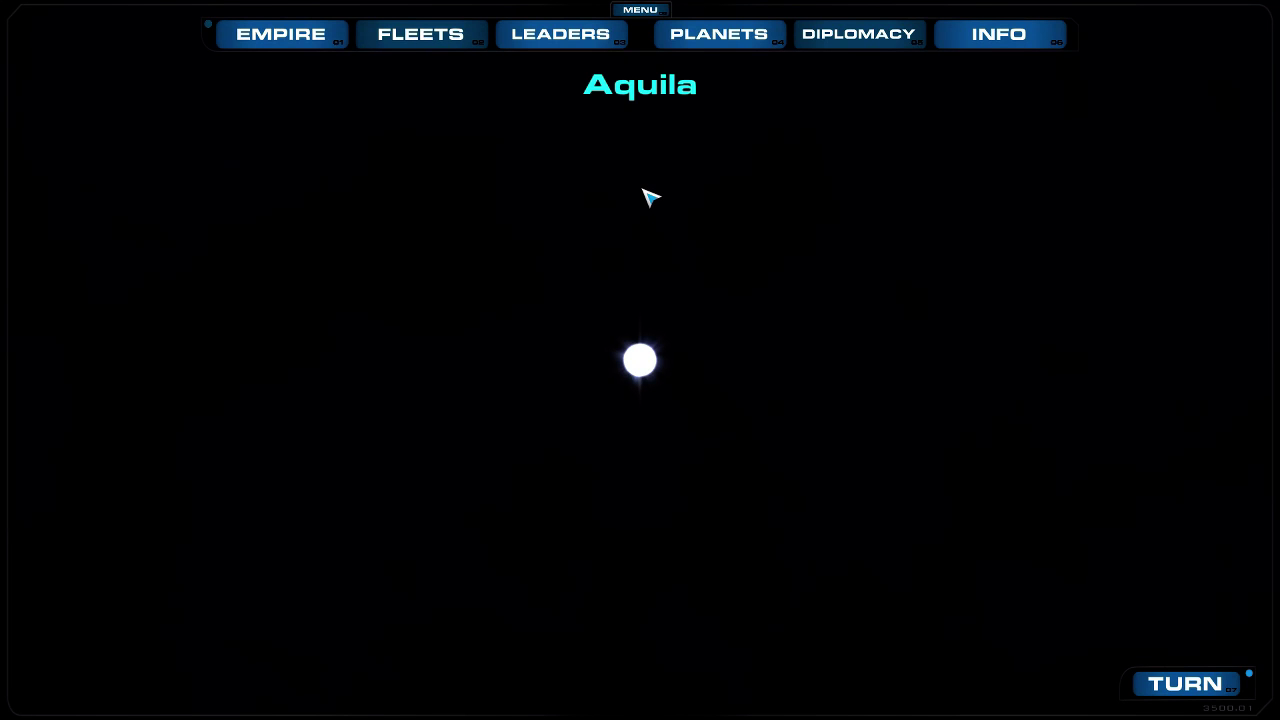
scroll(650, 197, down, 2)
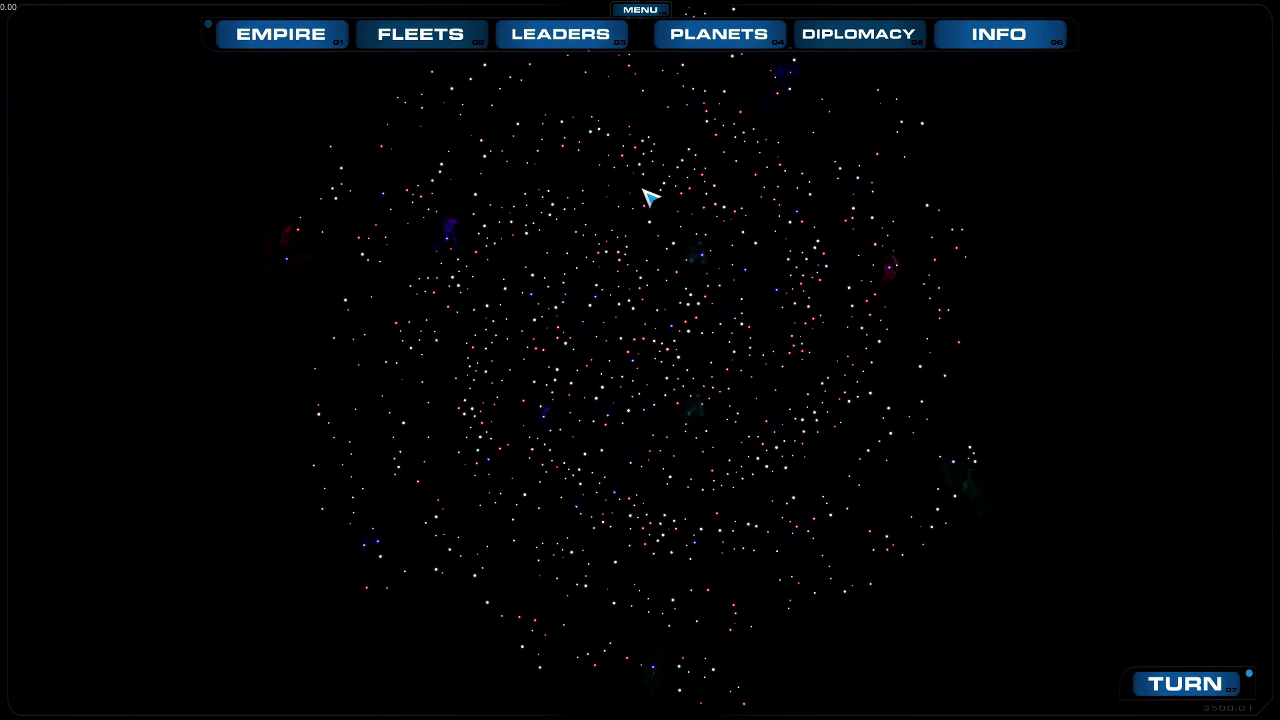
Quit the standalone game, open the Lord-of-Rigel-Unity project in the Unity editor and dismiss the welcome window.
click(648, 13)
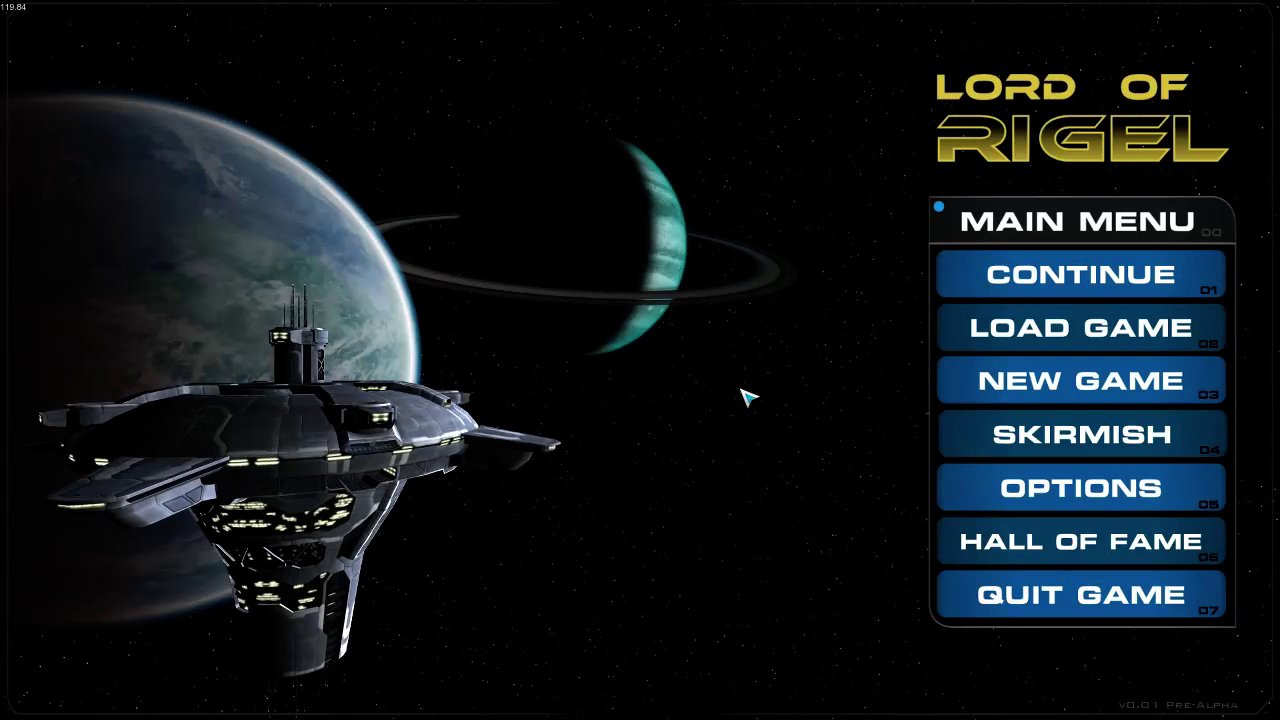
key(Escape)
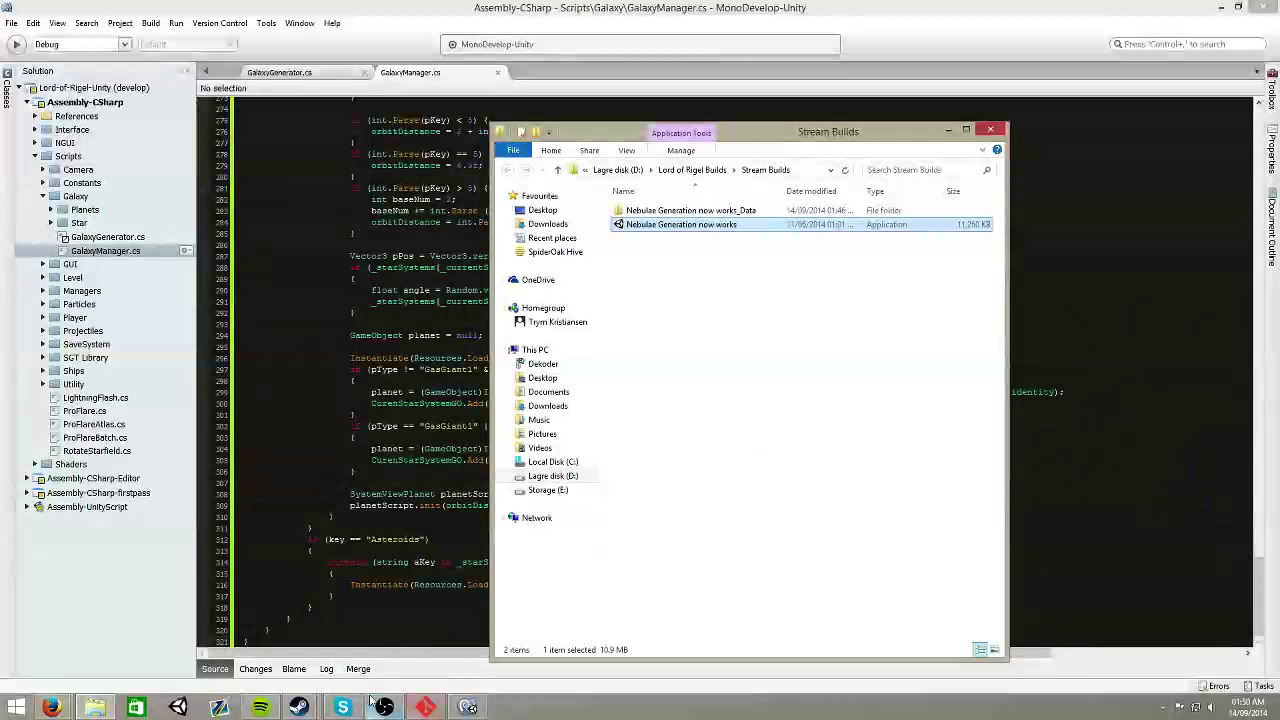
key(Return)
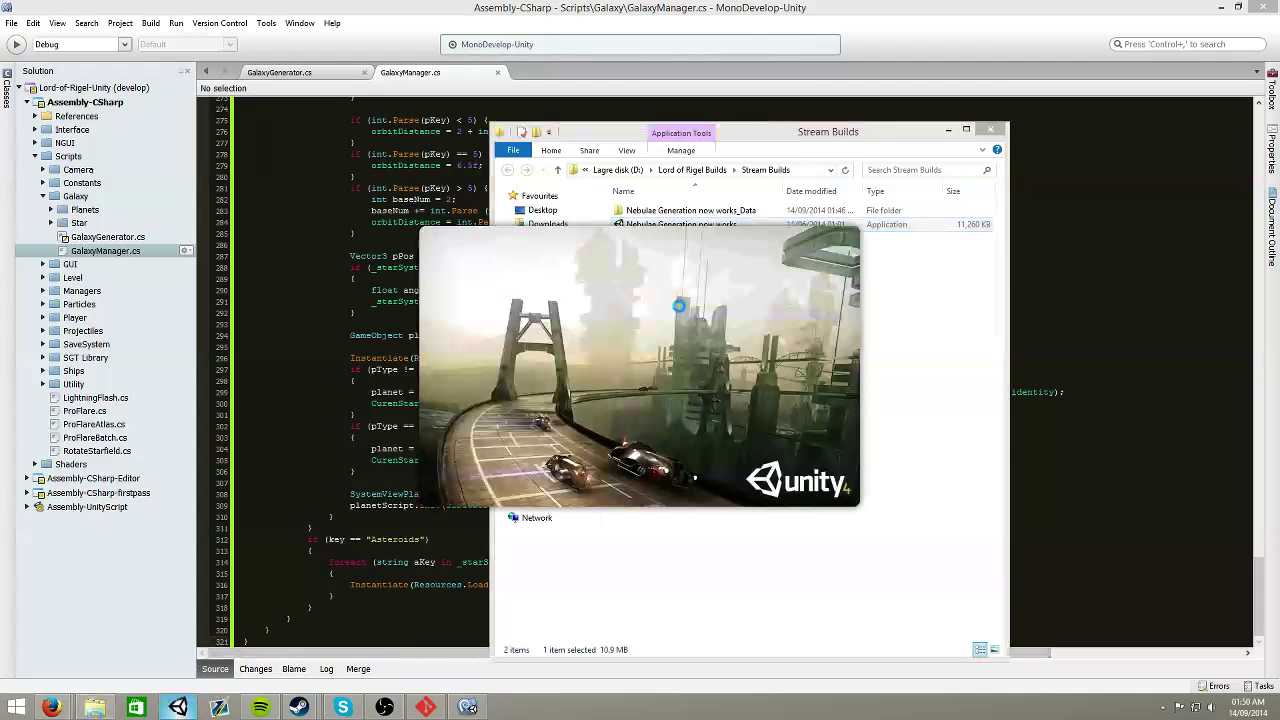
click(948, 129)
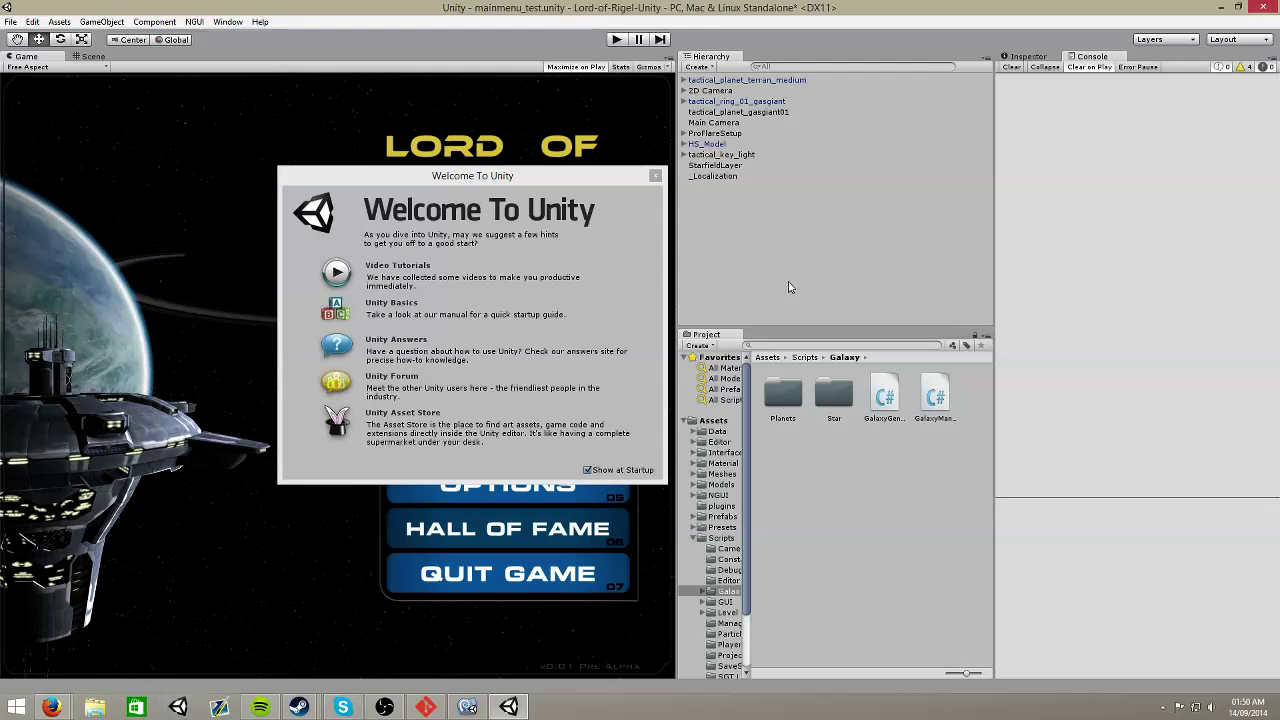
click(655, 175)
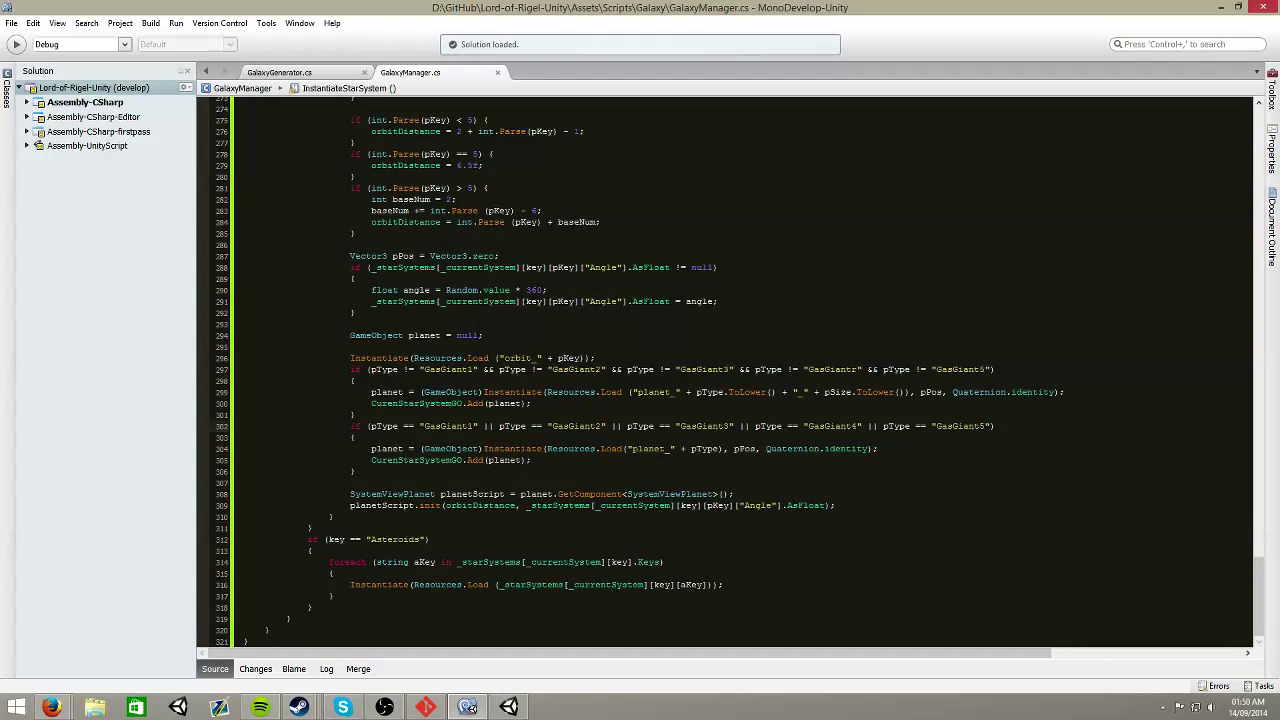
Review the planet instantiation code in GalaxyManager.cs in MonoDevelop and switch back to Unity.
scroll(725, 370, up, 10)
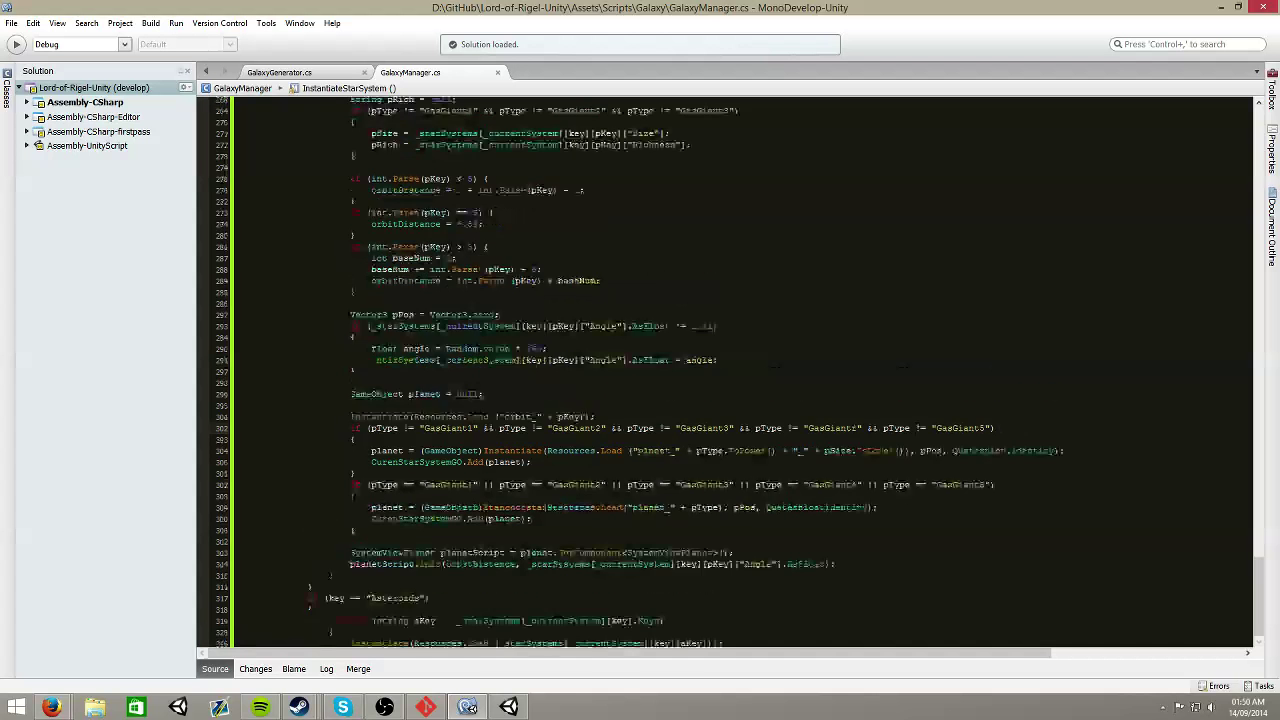
scroll(725, 370, down, 10)
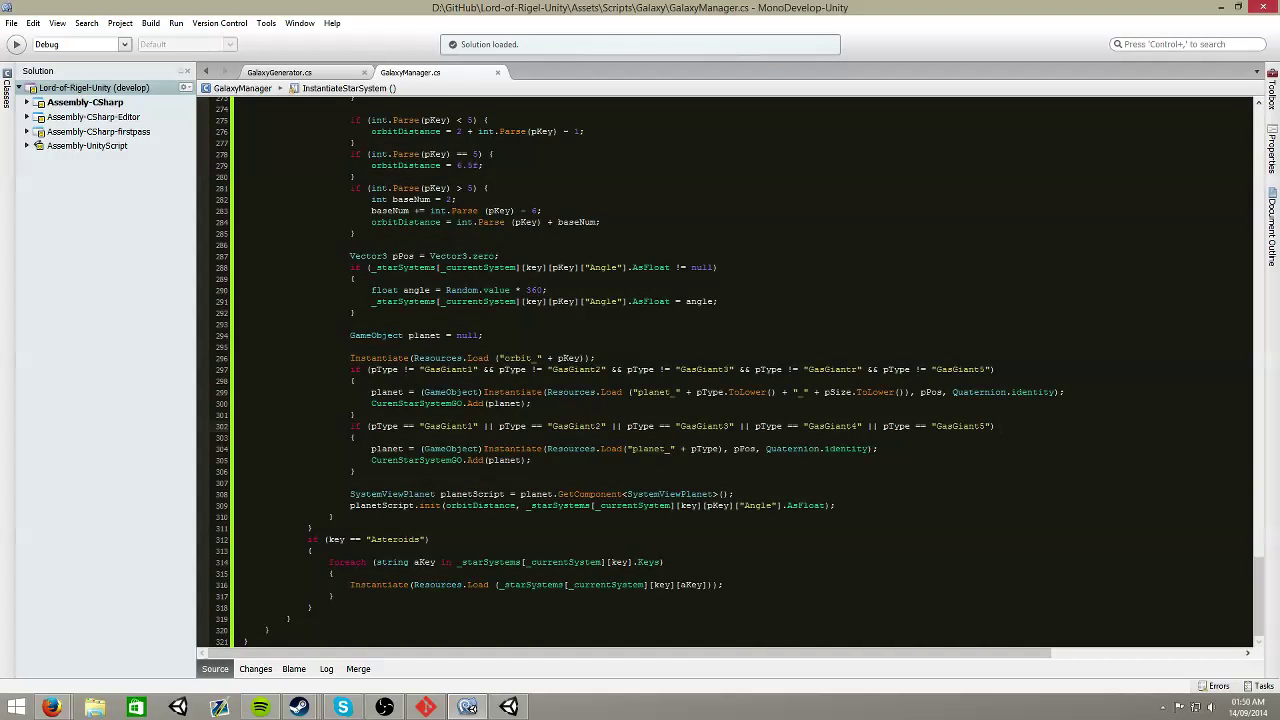
click(508, 706)
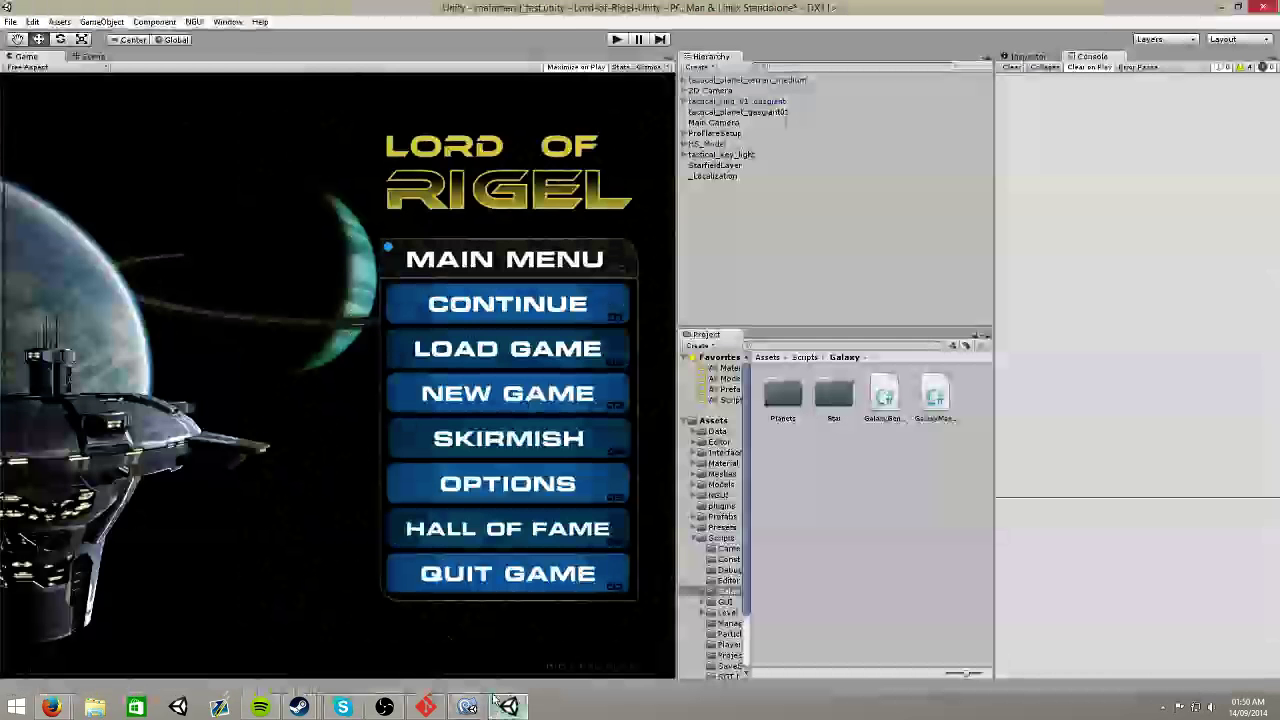
click(341, 707)
click(342, 707)
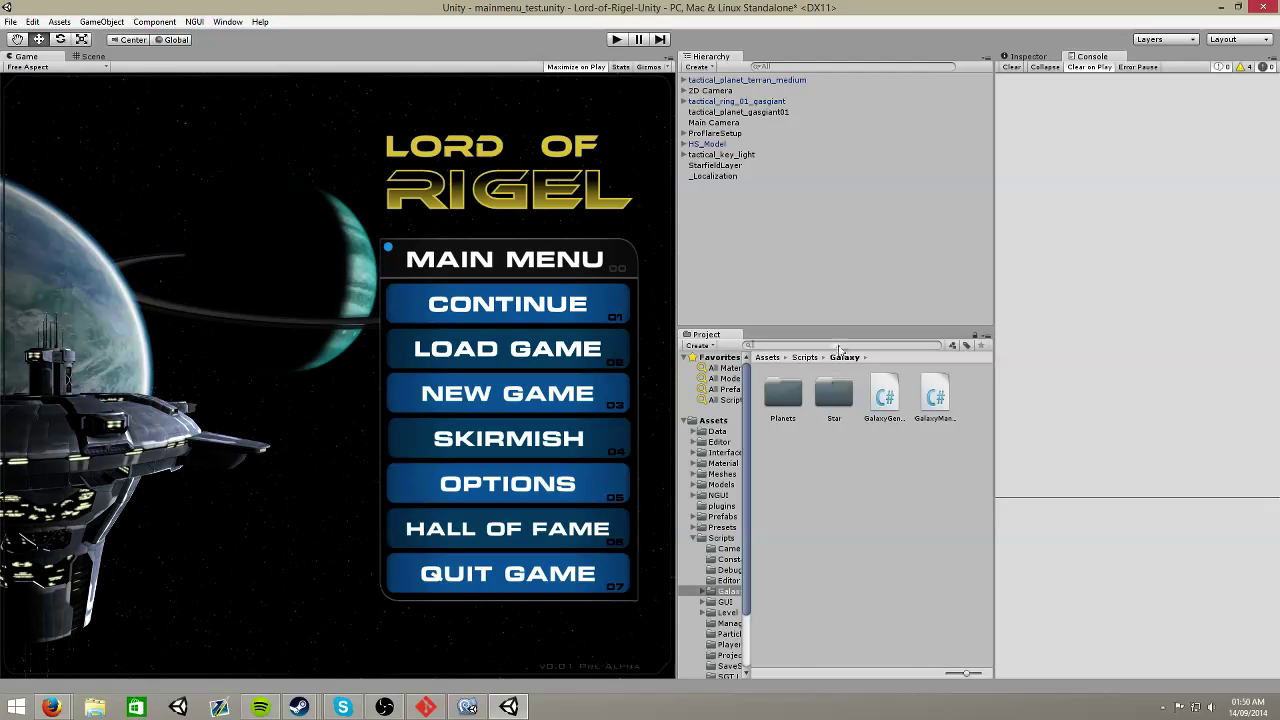
Search the project assets for GasGiant and select the planet_GasGiant2 prefab.
click(784, 345)
text(gasGiant)
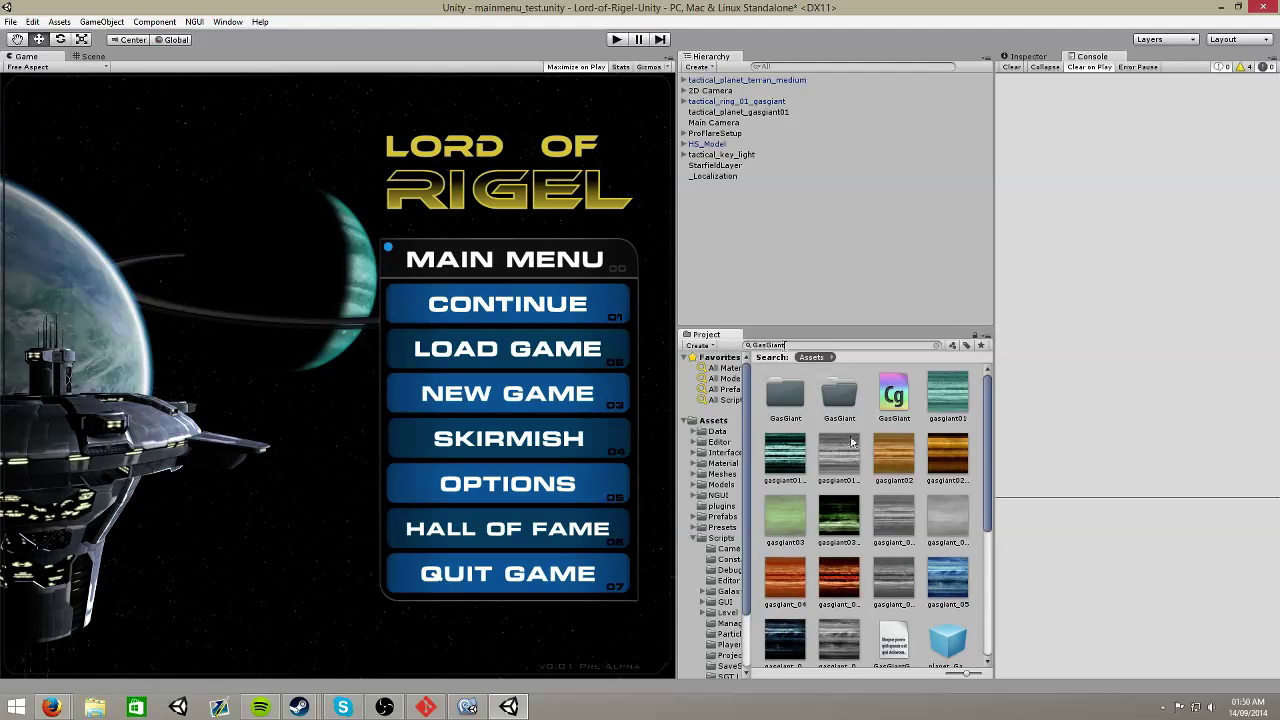
scroll(851, 441, down, 5)
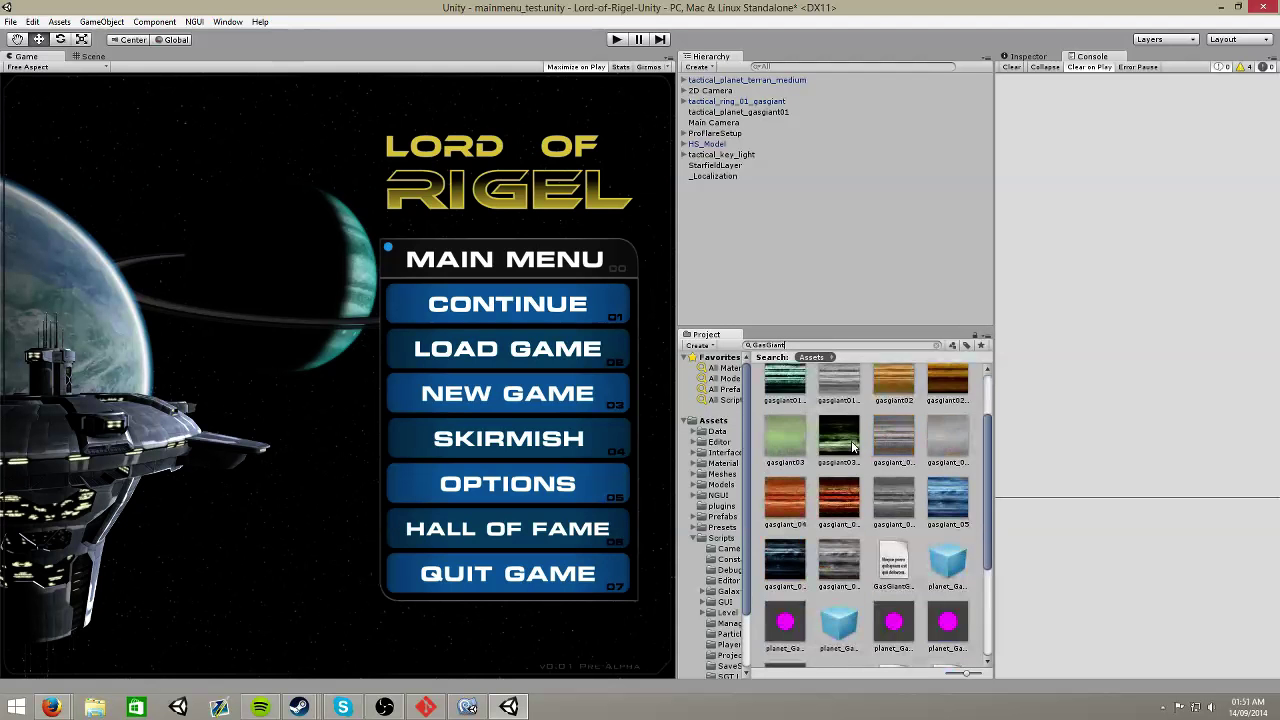
click(839, 508)
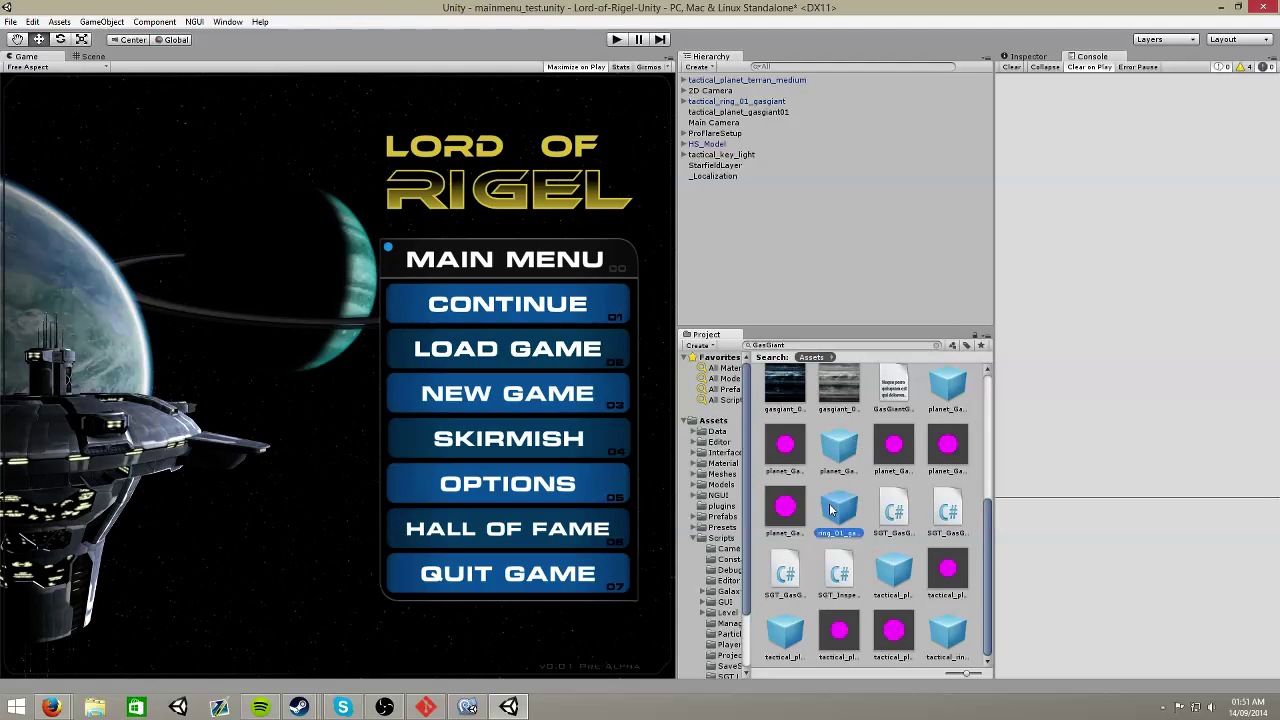
key(Up)
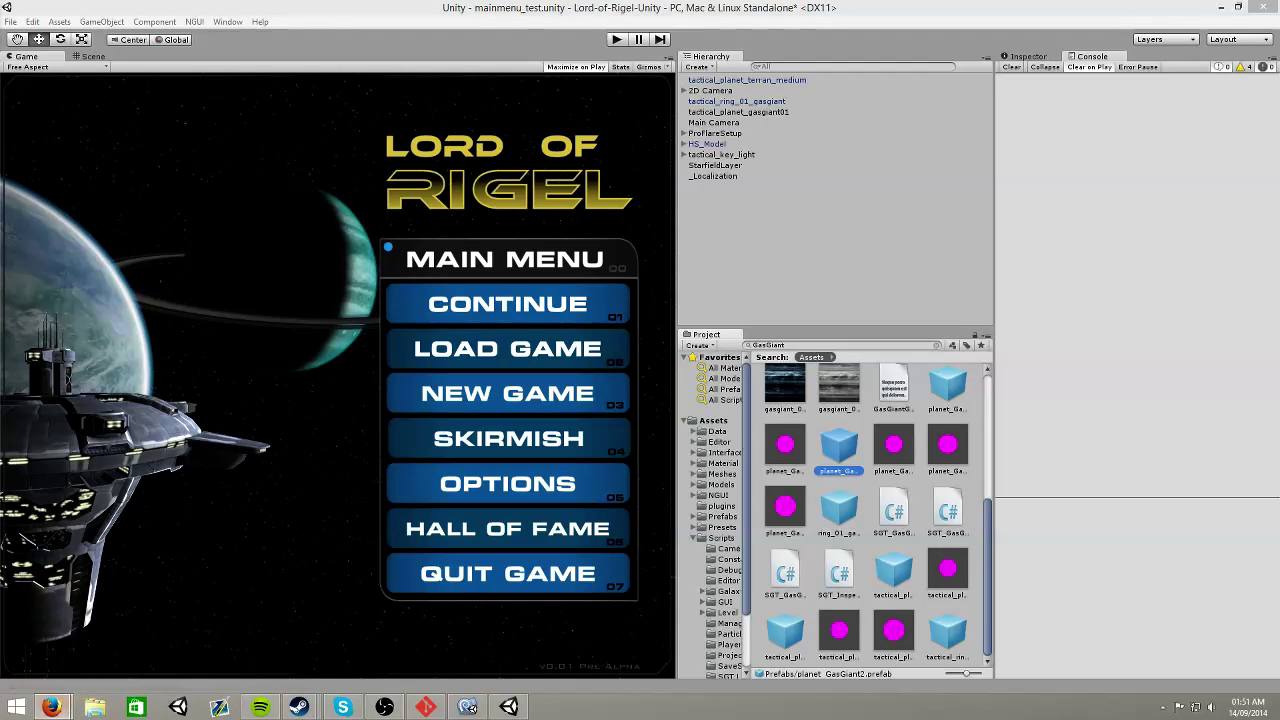
Check the Gmail inbox in Firefox, close the browser, and clear the asset search in Unity.
click(51, 707)
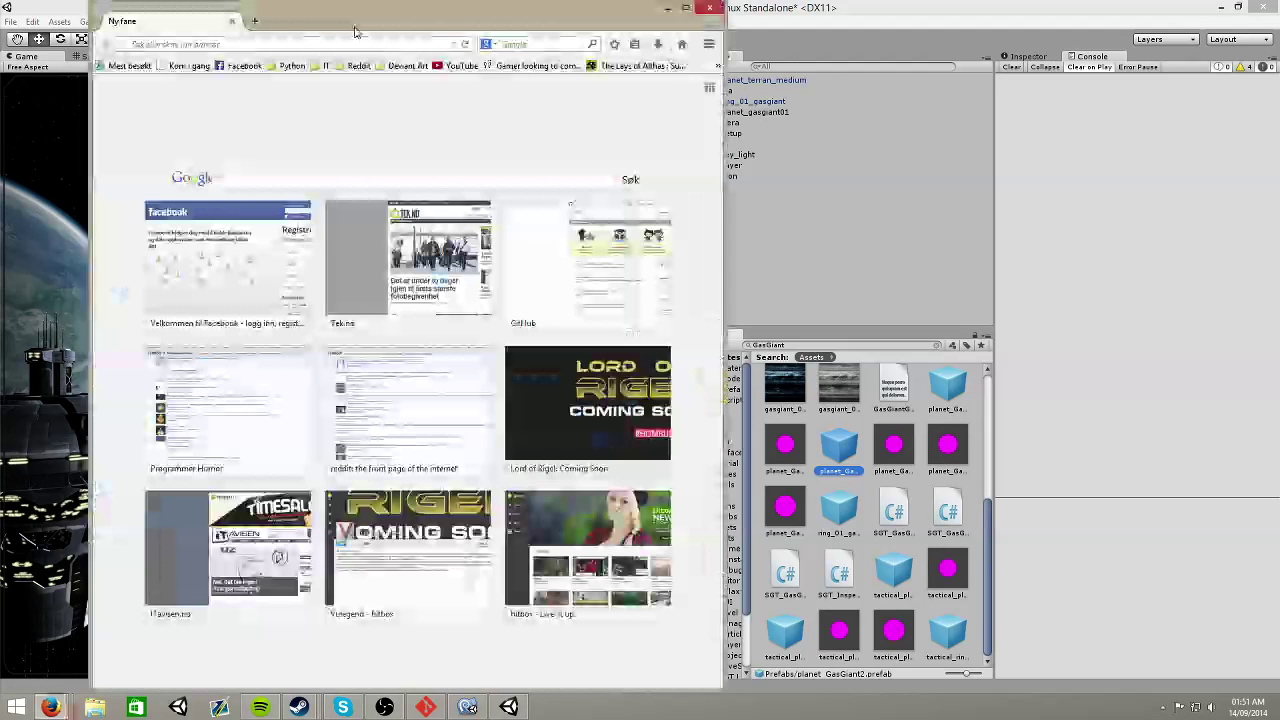
click(362, 48)
text(gmail.com/)
key(Return)
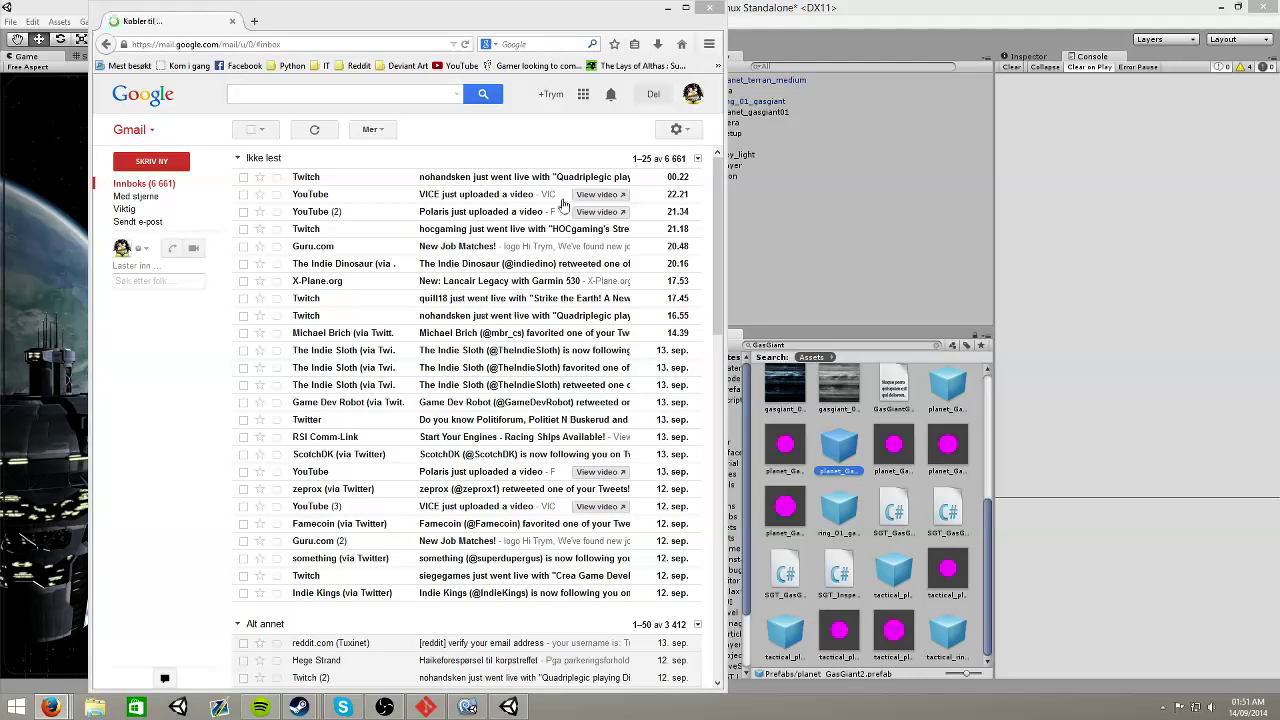
click(709, 7)
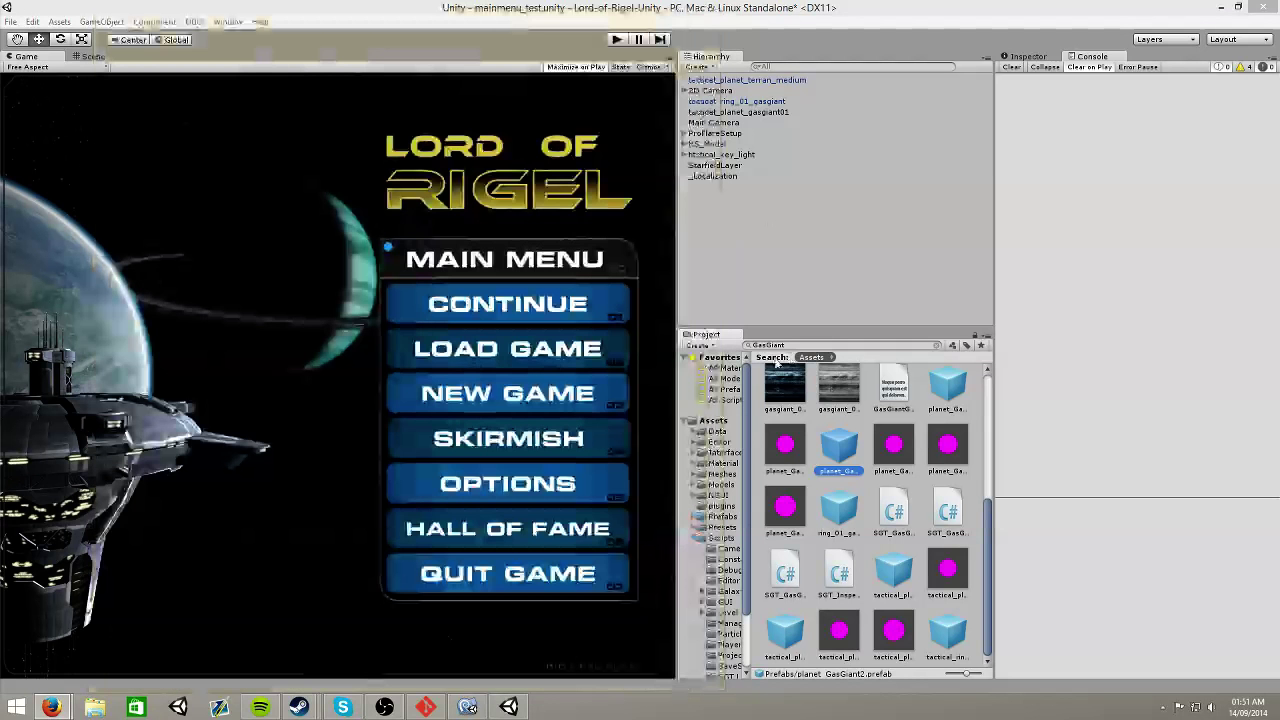
click(937, 346)
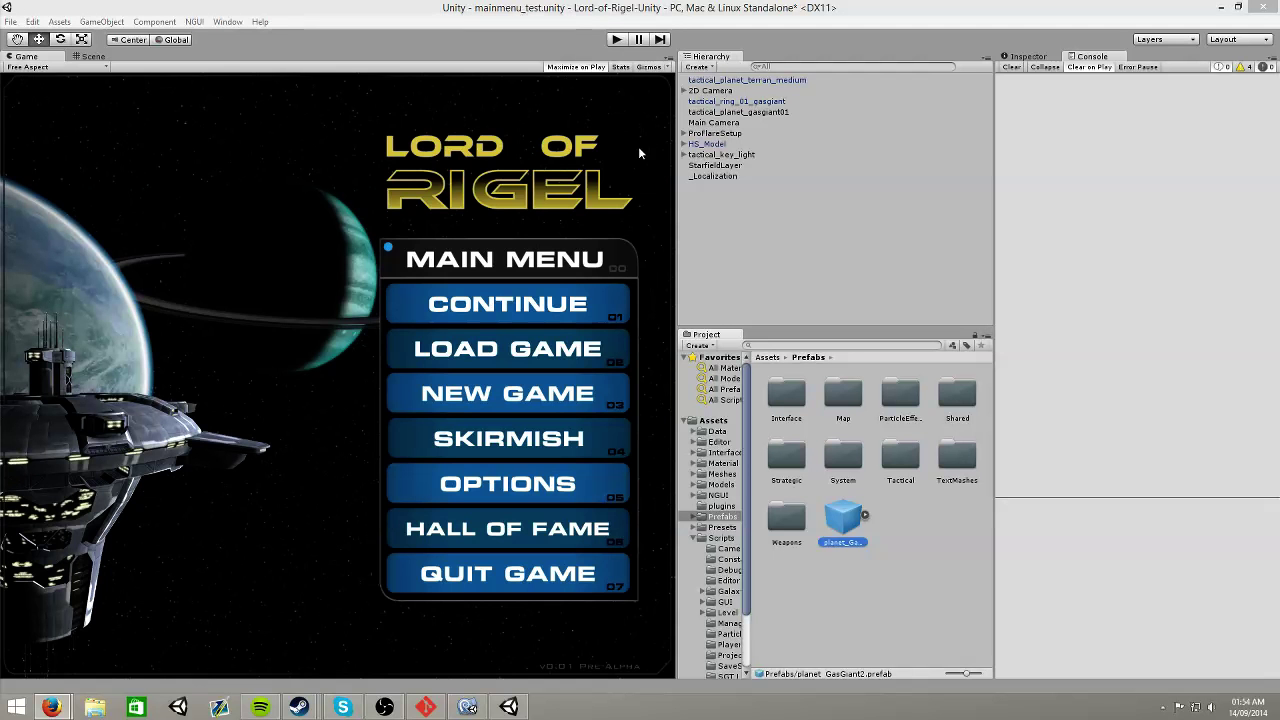
Open Facebook in a maximized Firefox window and search for the Lord of Rigel page.
mouse_move(52, 707)
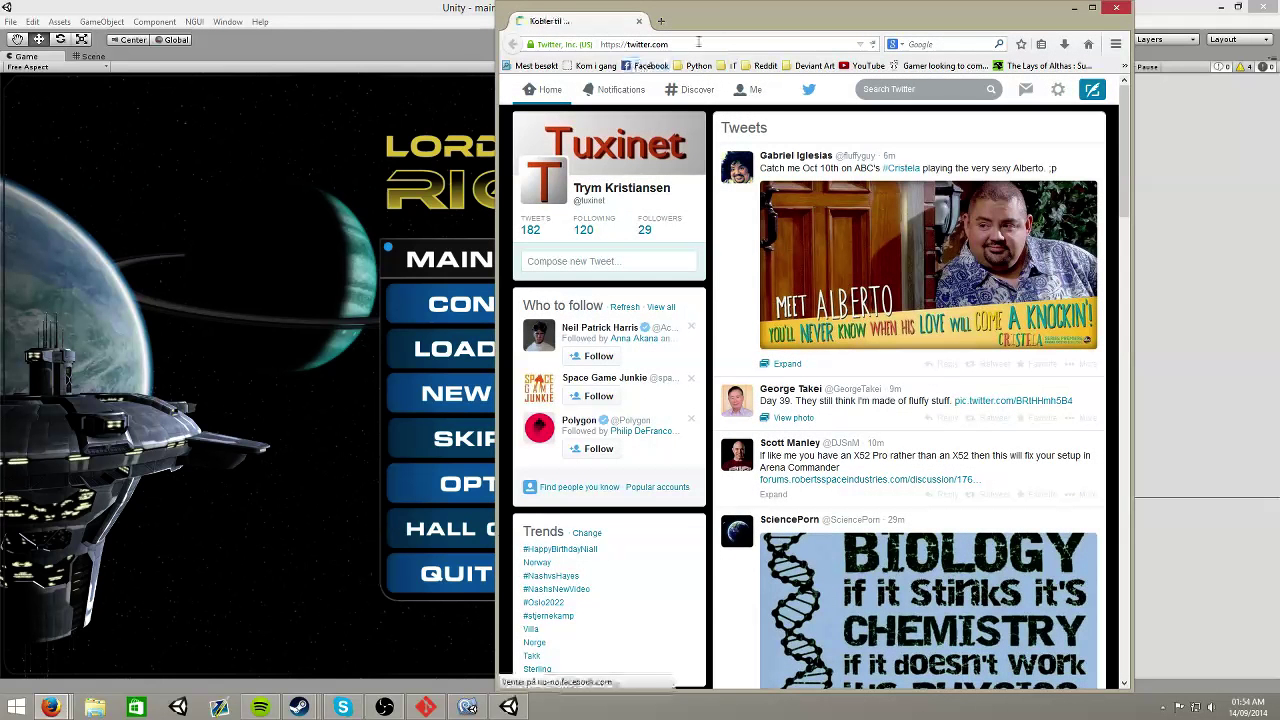
double_click(722, 20)
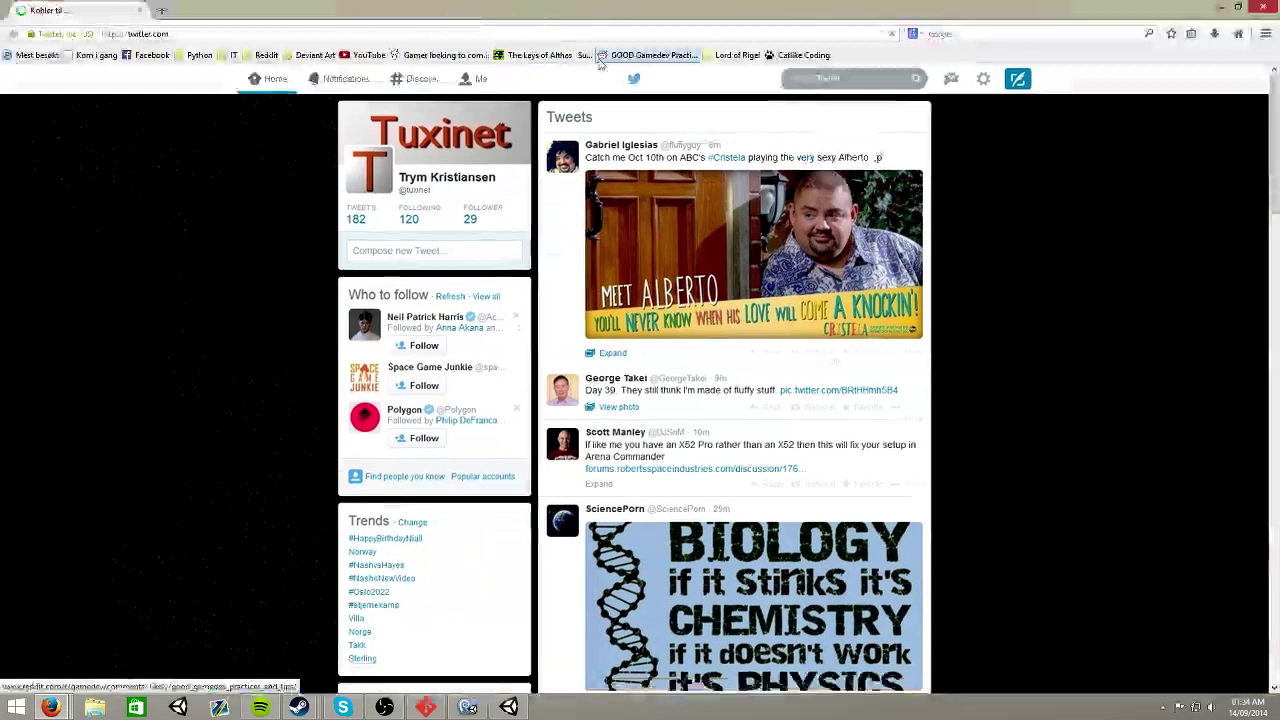
click(150, 55)
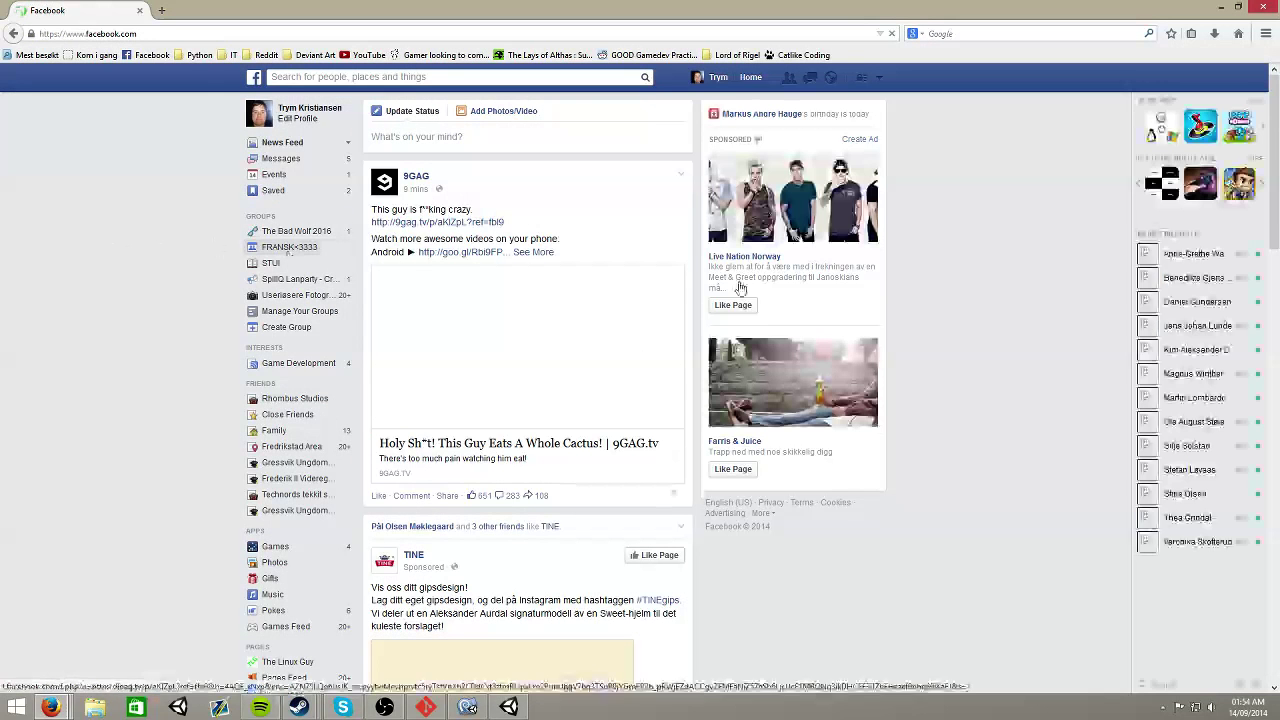
click(489, 76)
text(Lord of Rigel)
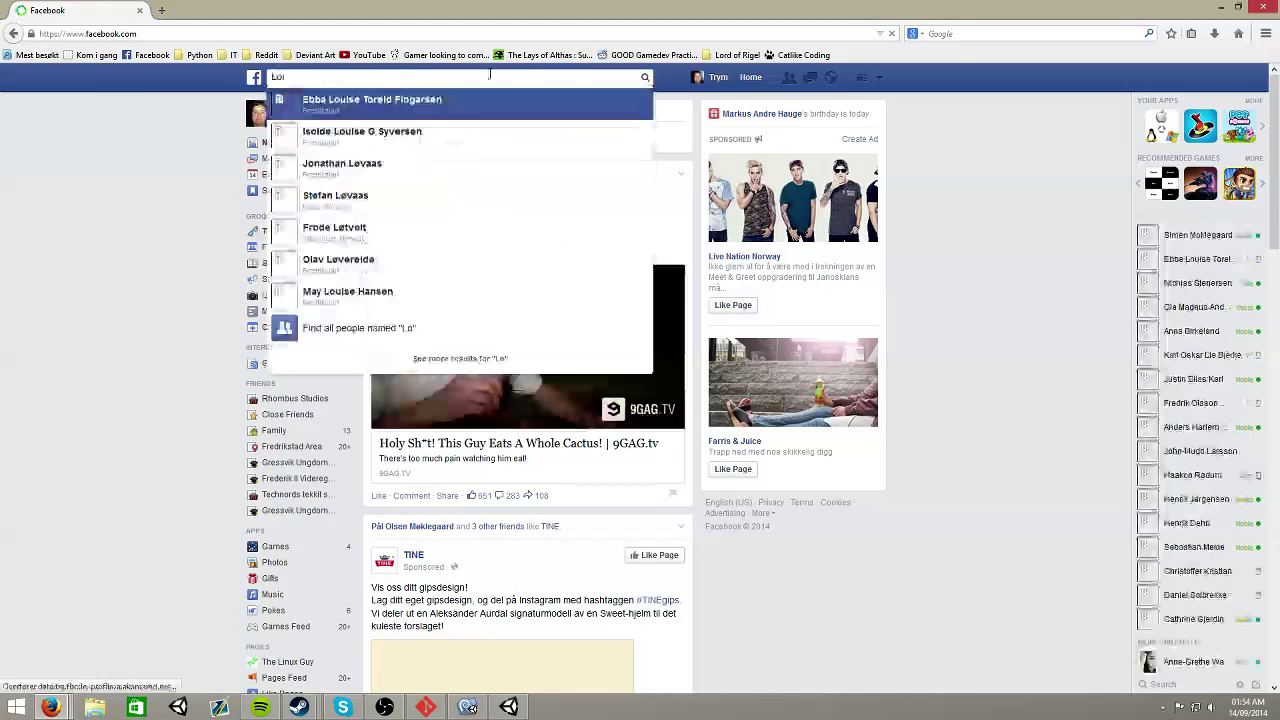
key(Return)
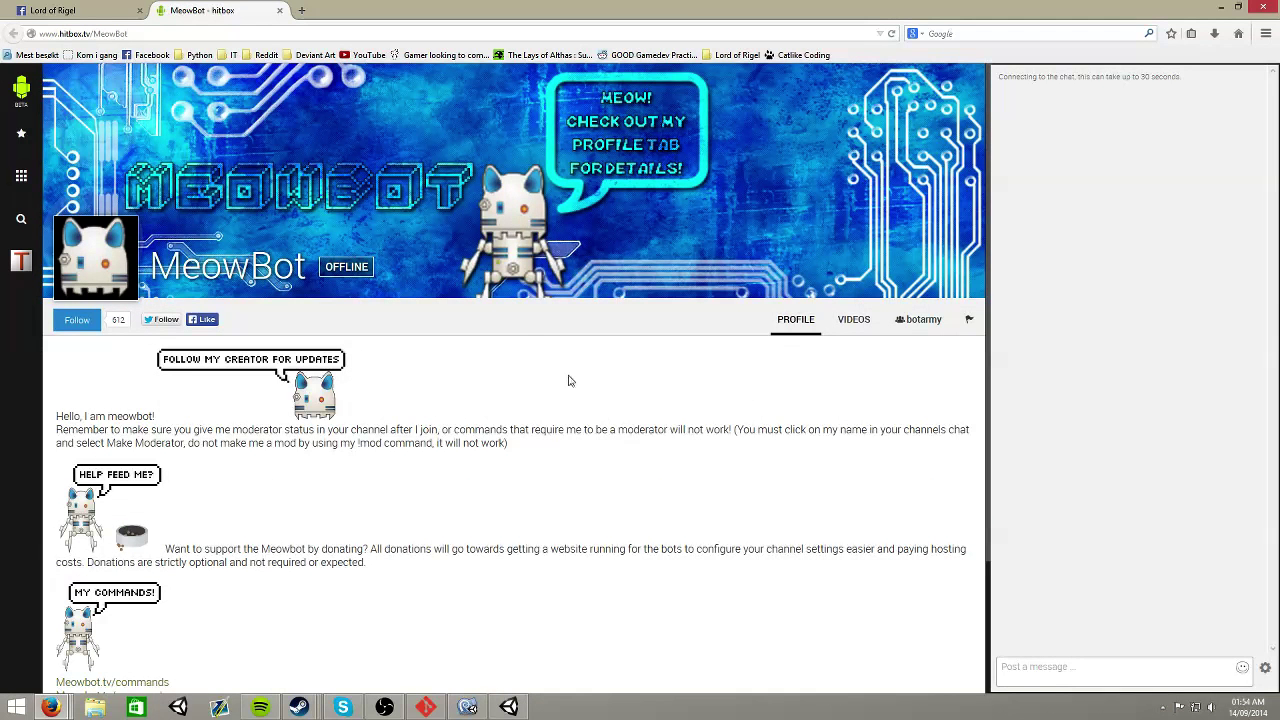
Send the !join command in MeowBot's hitbox chat and close the MeowBot page.
scroll(568, 380, down, 1)
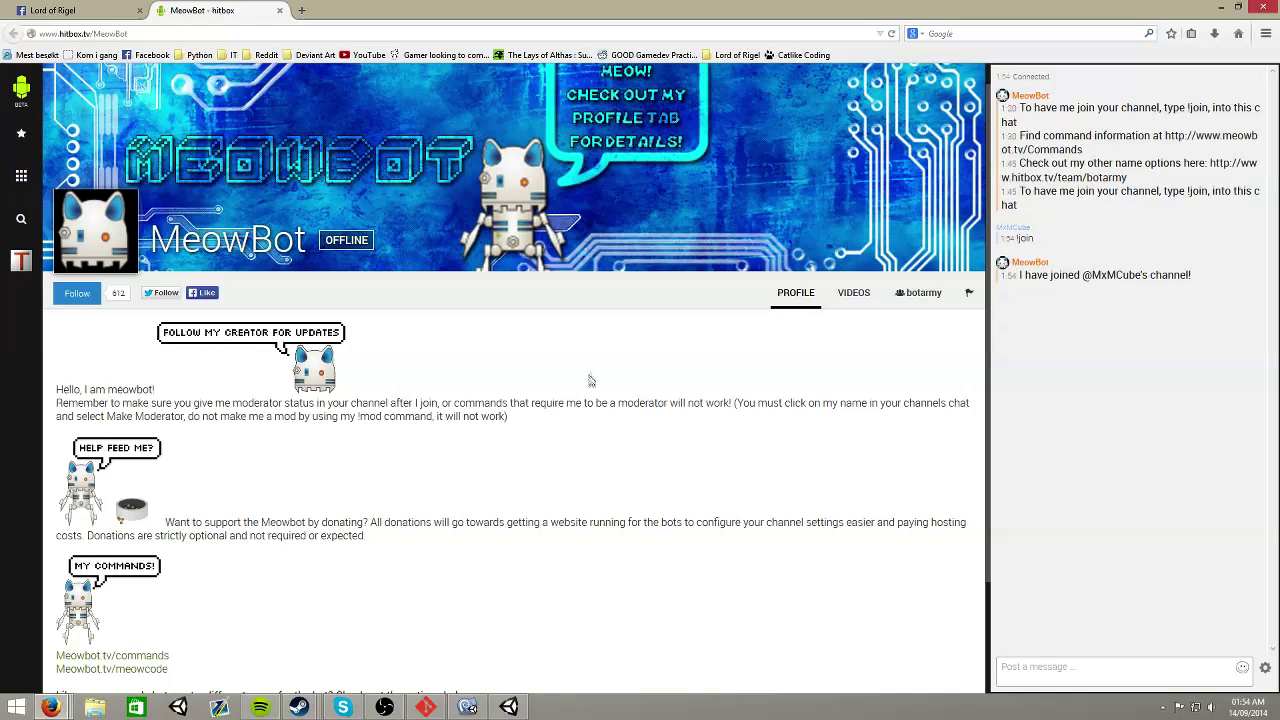
click(1040, 667)
text(!join)
key(Return)
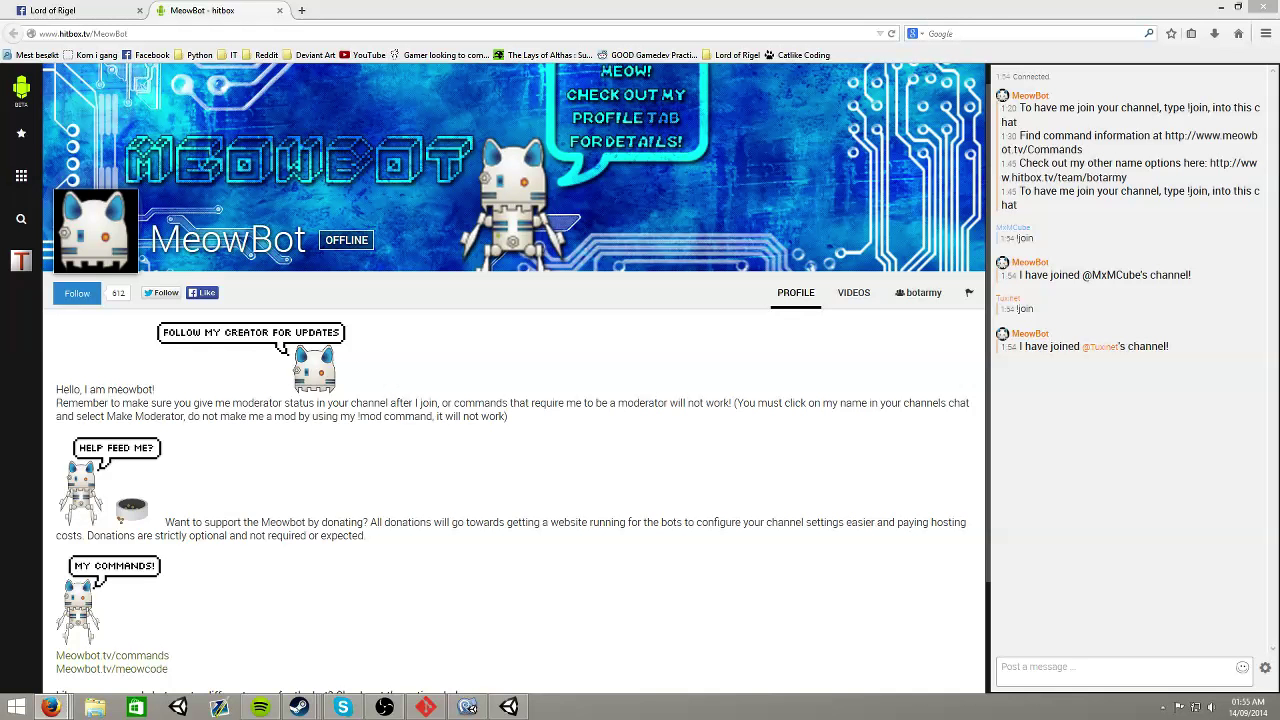
click(279, 10)
Look over the Lord of Rigel Facebook page and the GalaxyManager.cs code in MonoDevelop, and return to Unity.
scroll(283, 286, down, 3)
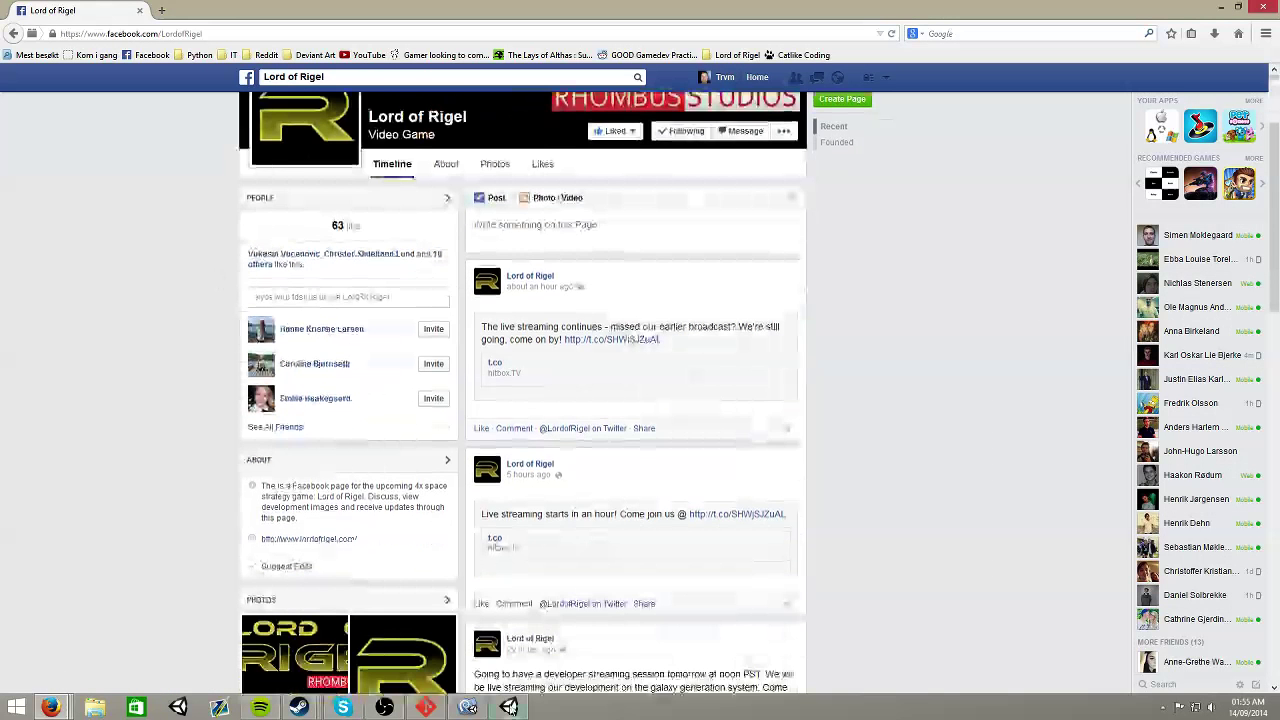
click(509, 707)
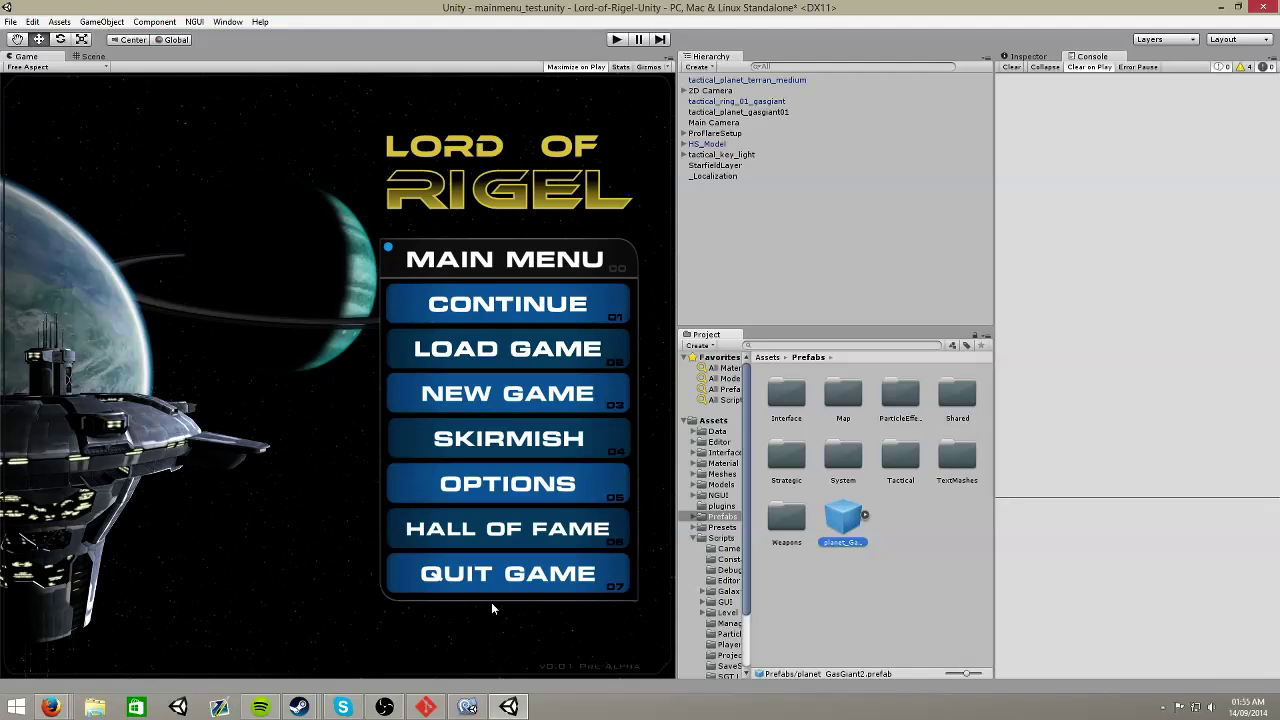
click(467, 707)
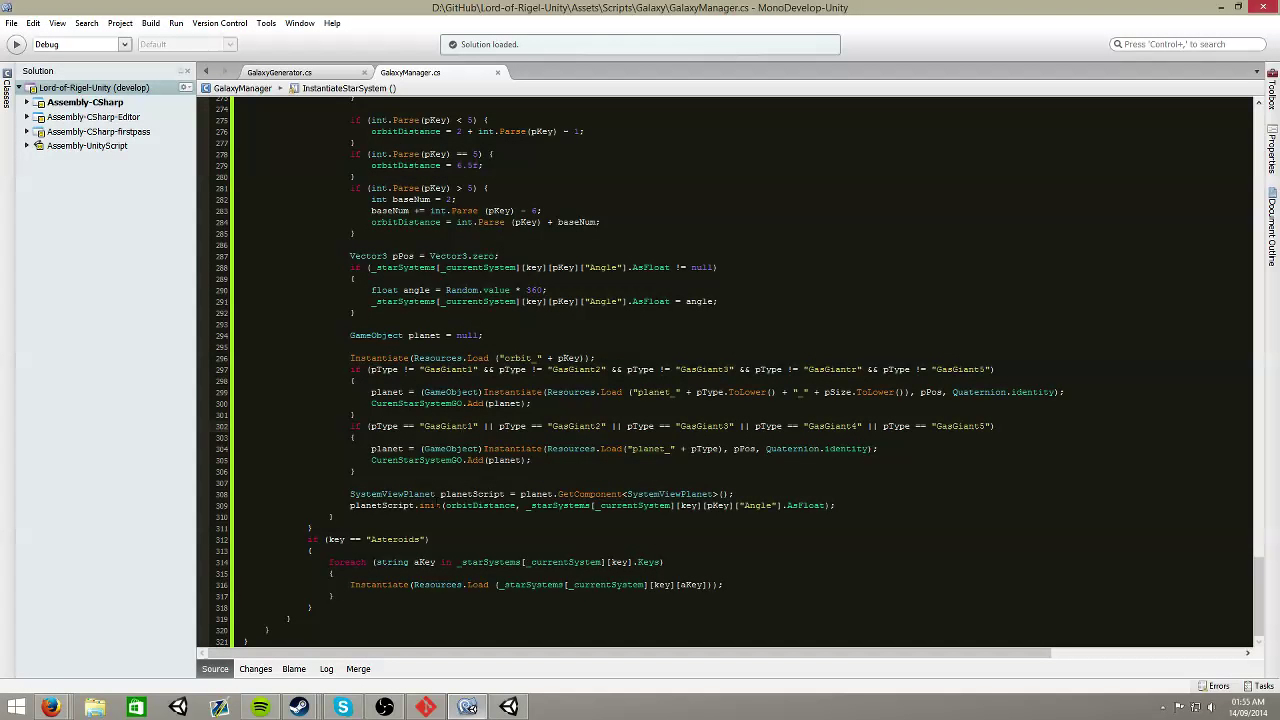
click(509, 707)
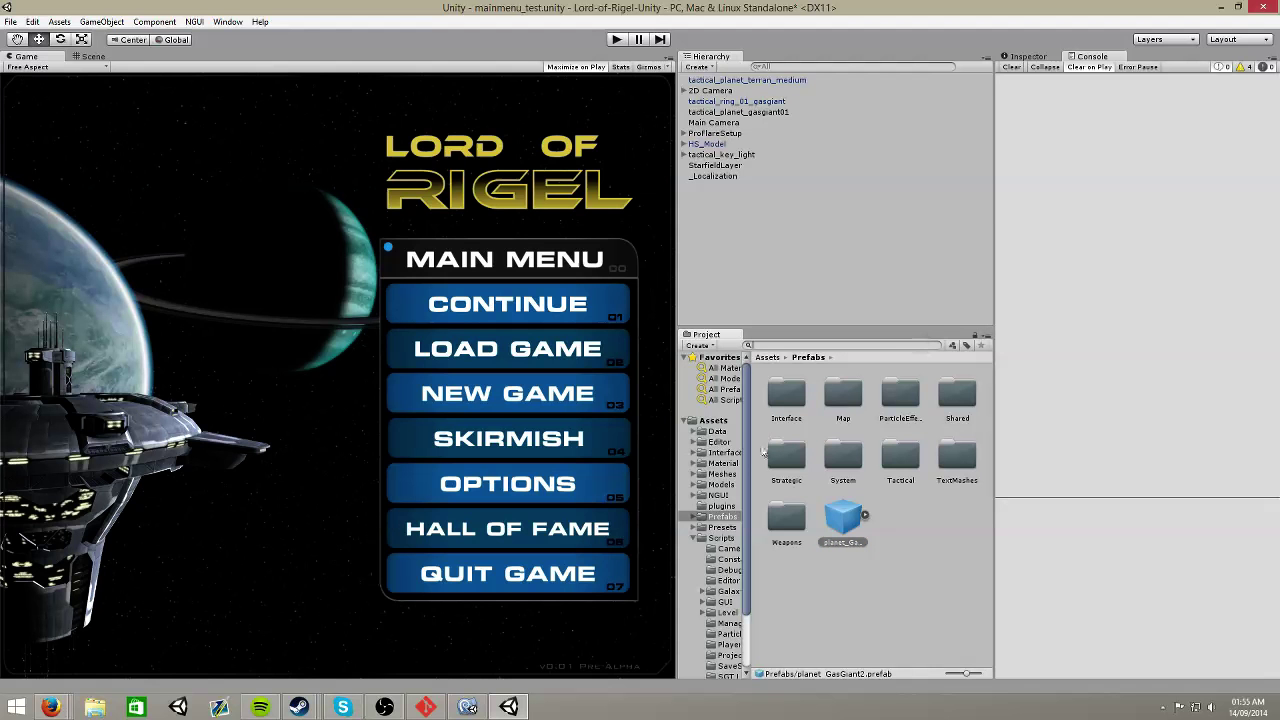
Open the System folder inside Prefabs from the top level of the project assets.
click(711, 421)
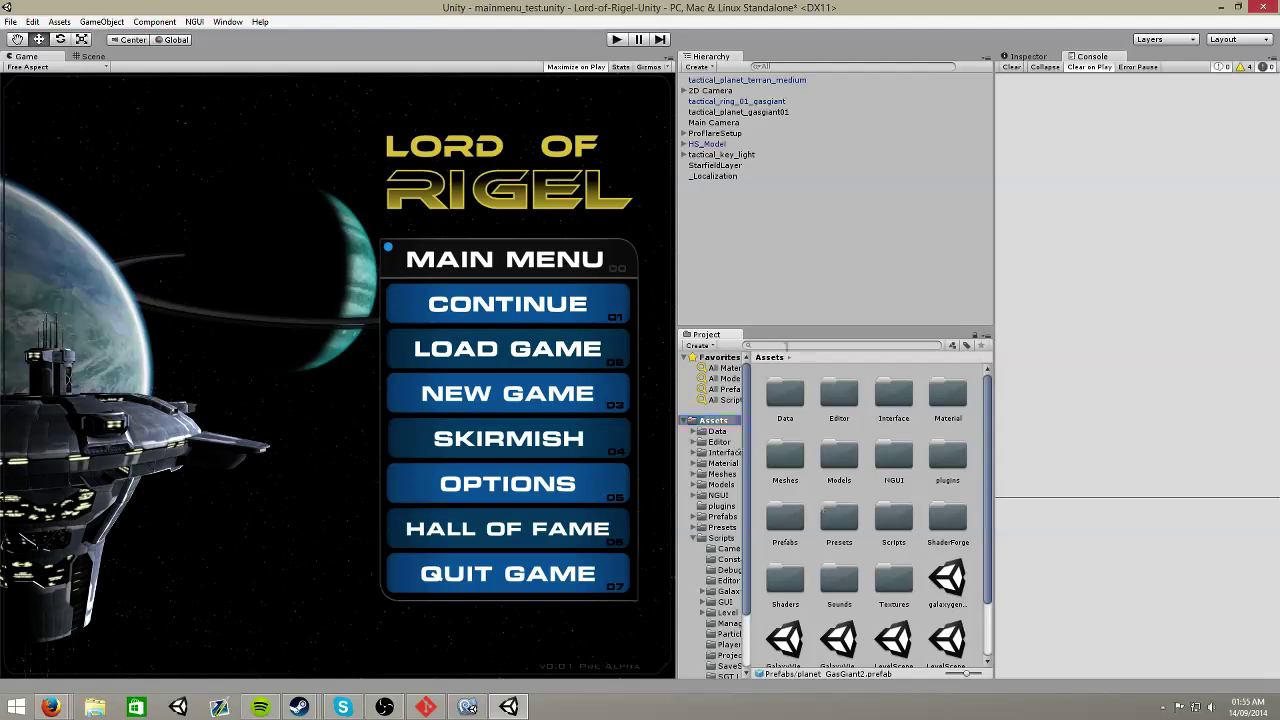
click(787, 346)
double_click(792, 515)
click(838, 460)
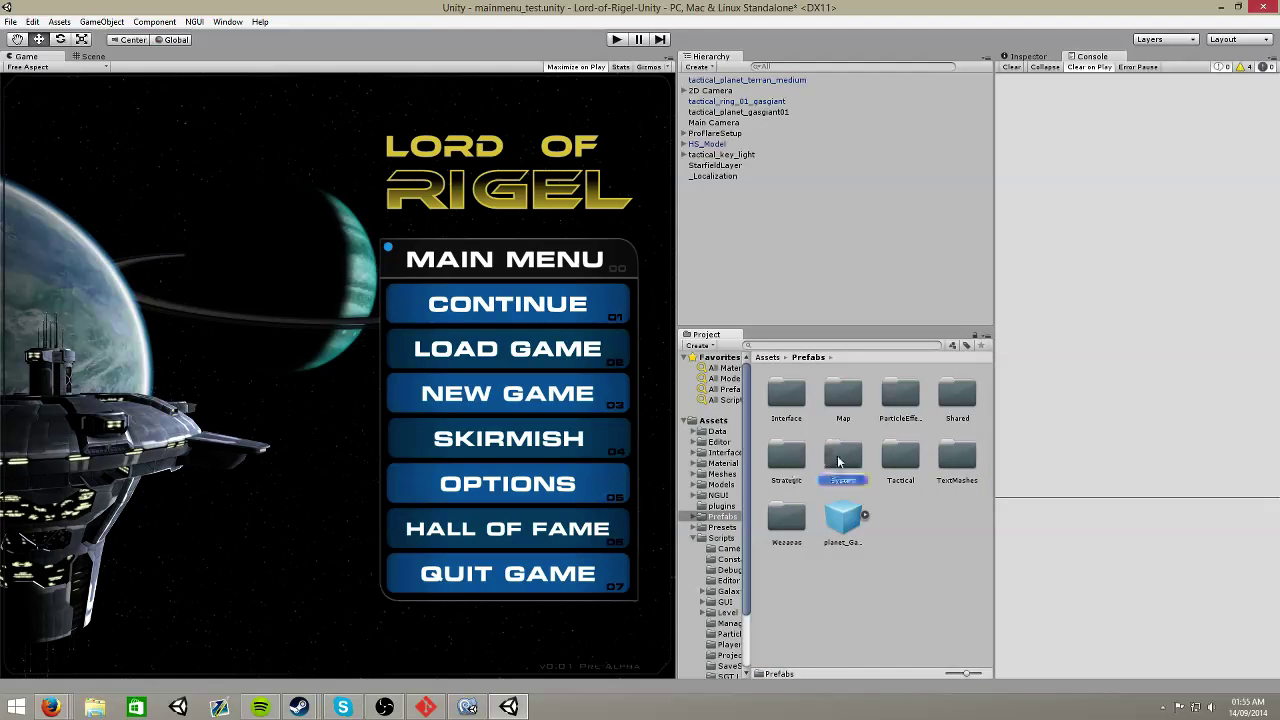
double_click(838, 460)
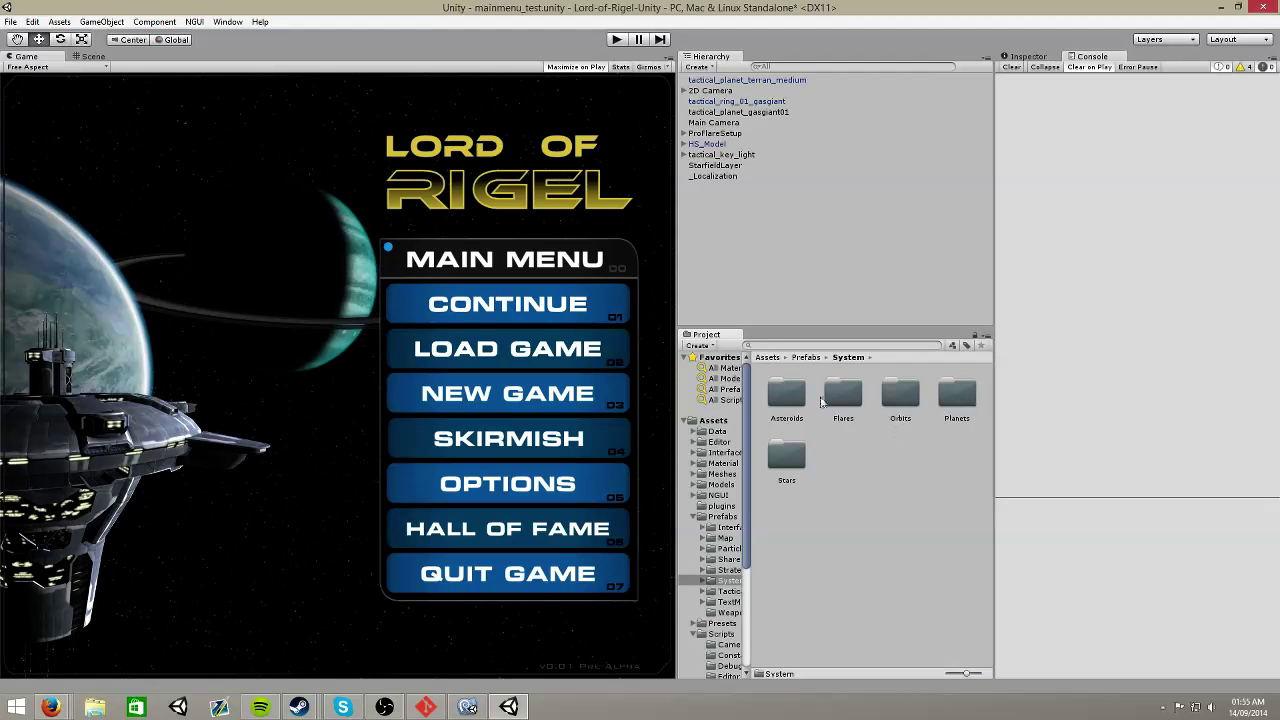
Open the Resources folder inside Planets and step through the gas giant prefabs.
double_click(957, 395)
double_click(786, 394)
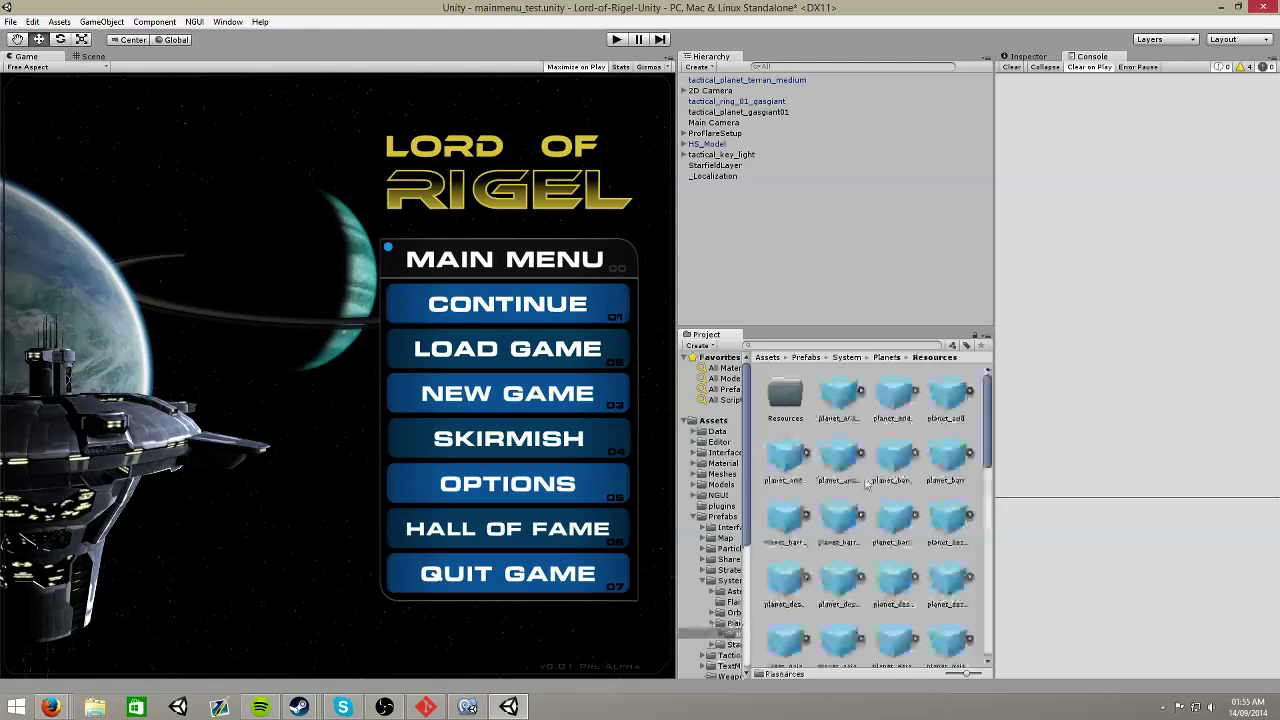
scroll(868, 484, down, 3)
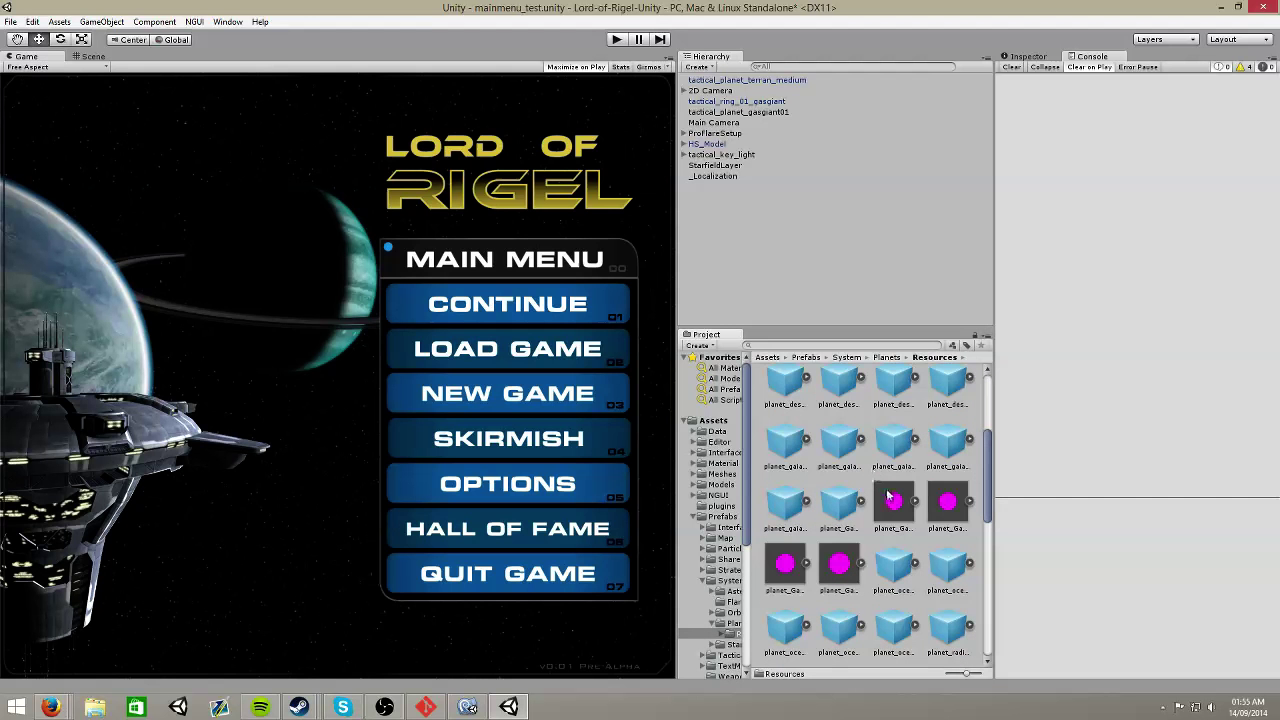
click(893, 500)
key(Right)
key(Right)
key(Right)
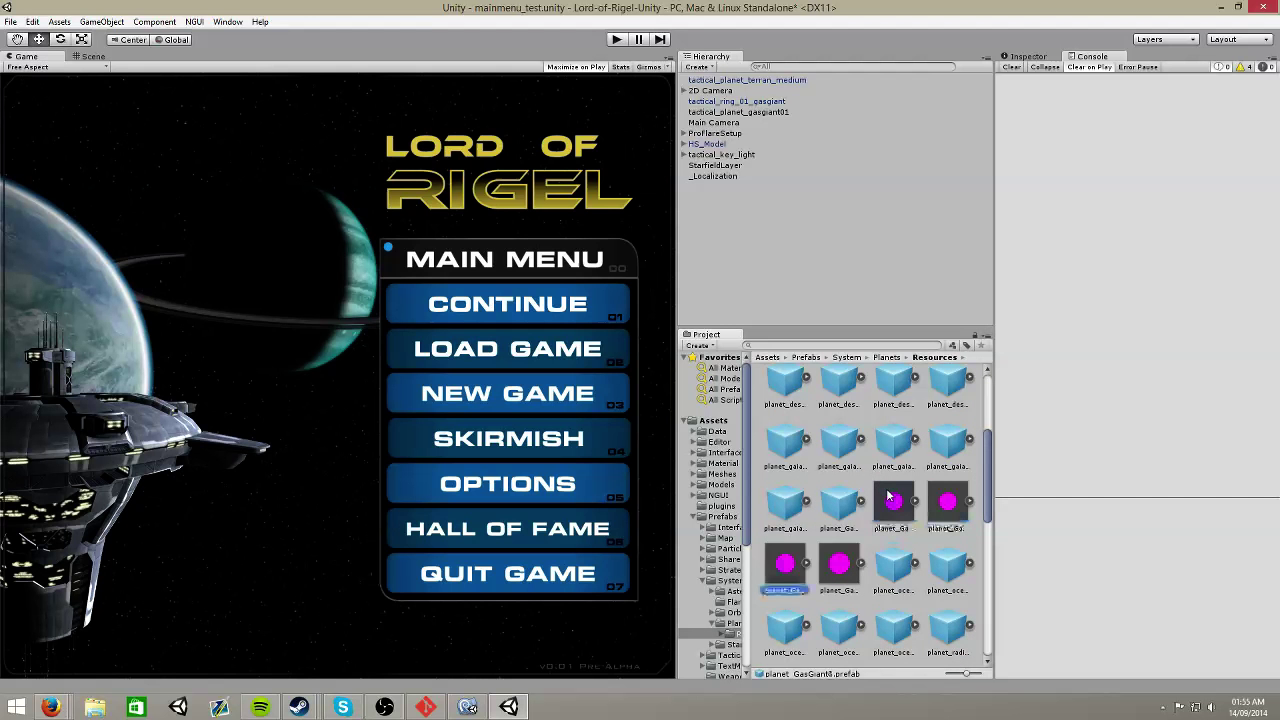
Examine the names and numbering of the gas giant prefabs, from planet_GasGiant1 onward, among the planet prefabs.
scroll(887, 495, down, 1)
scroll(887, 495, down, 5)
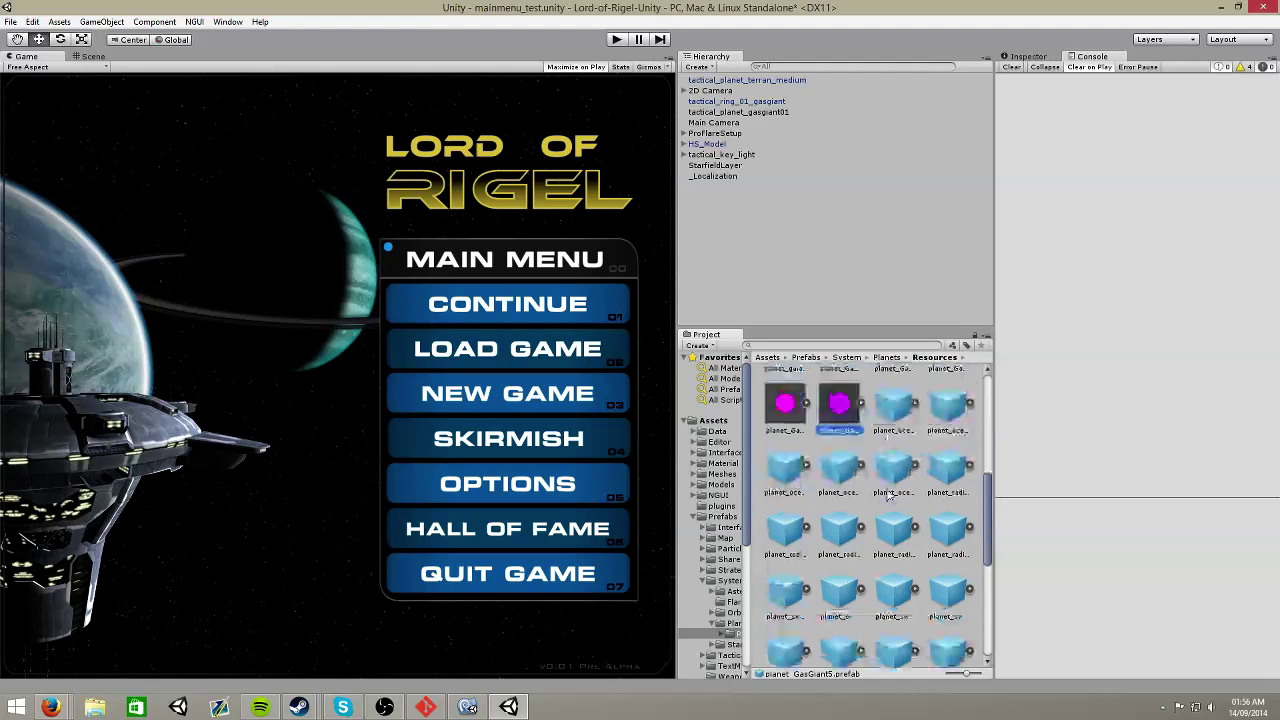
scroll(888, 494, up, 5)
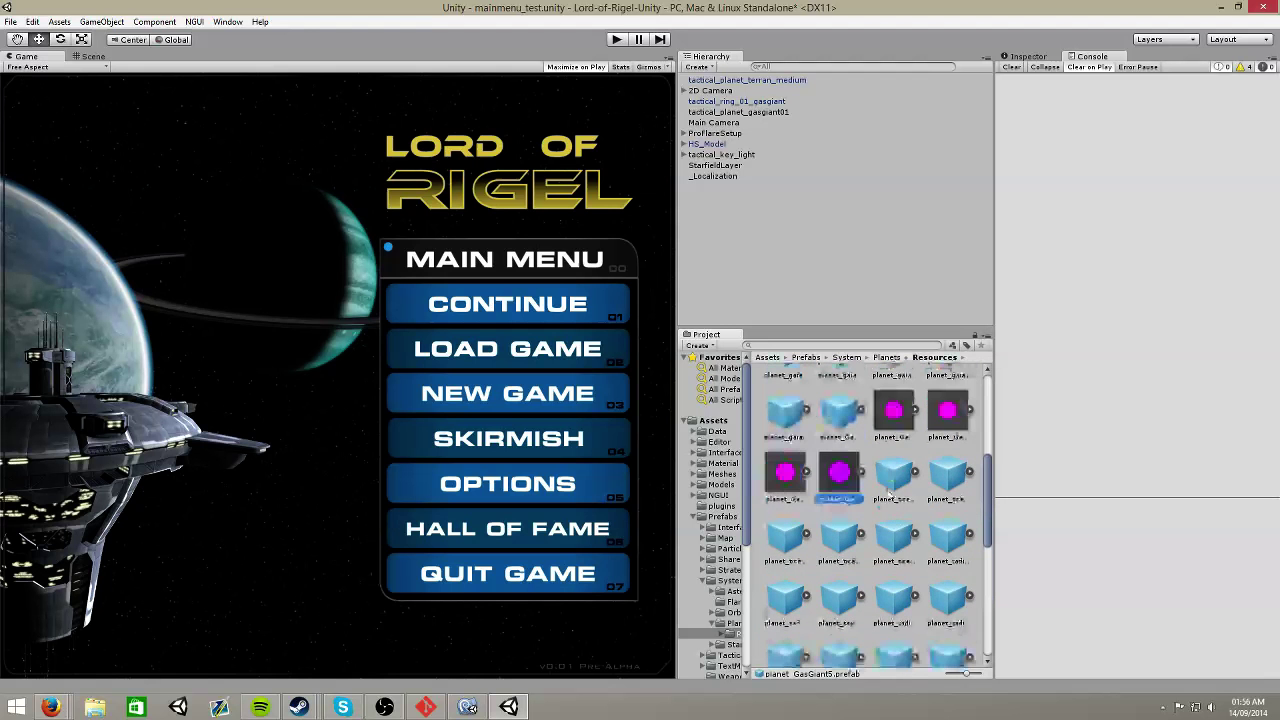
click(845, 418)
key(Left)
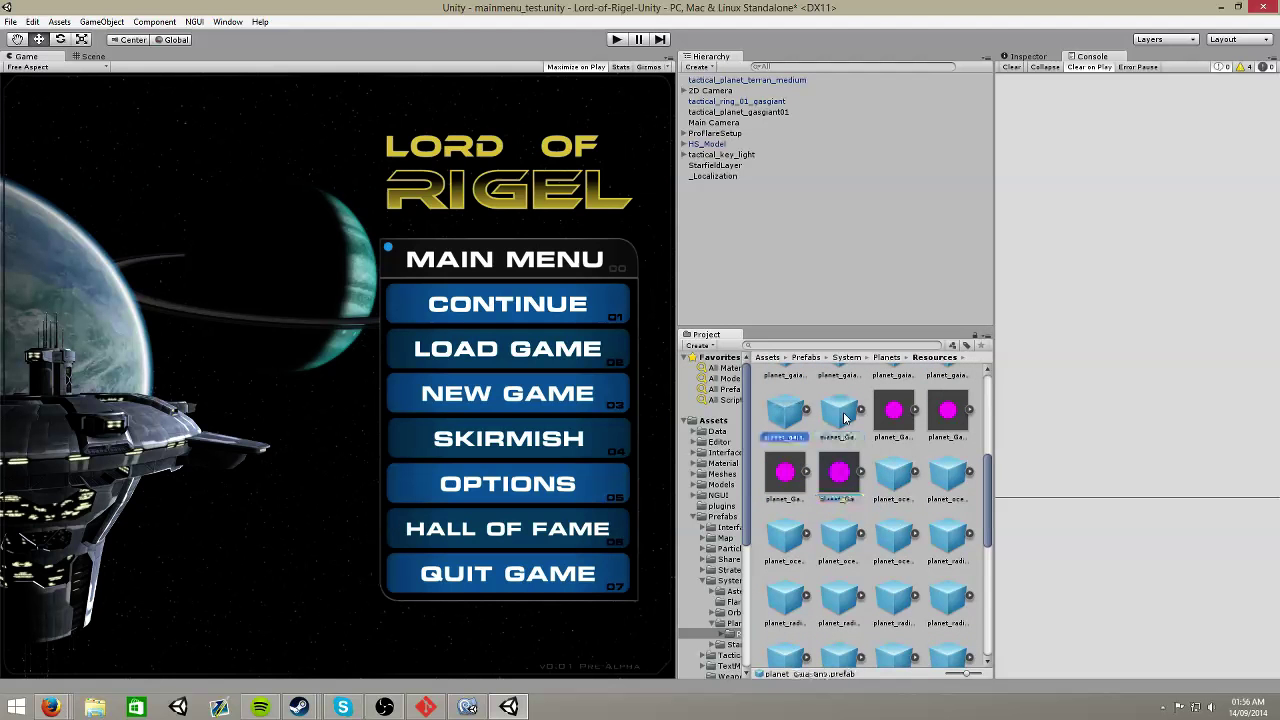
key(Right)
key(Right)
key(Right)
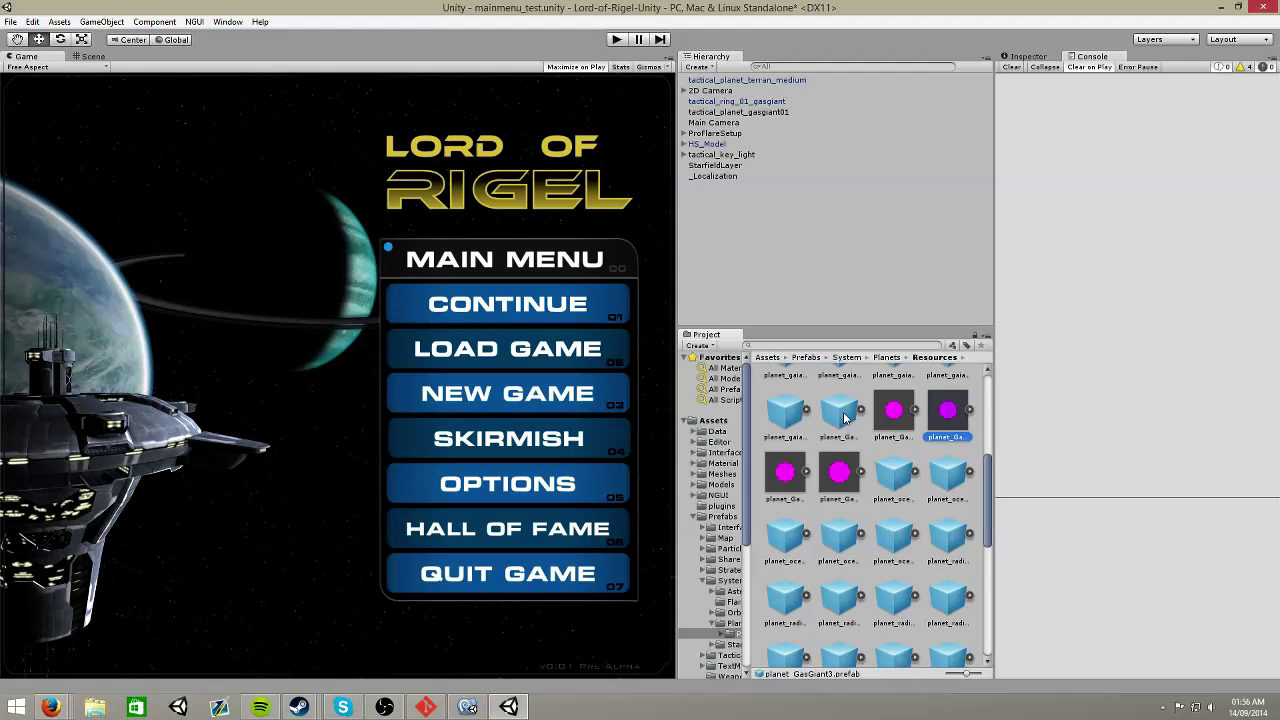
key(Left)
key(Down)
key(Left)
key(Left)
key(Up)
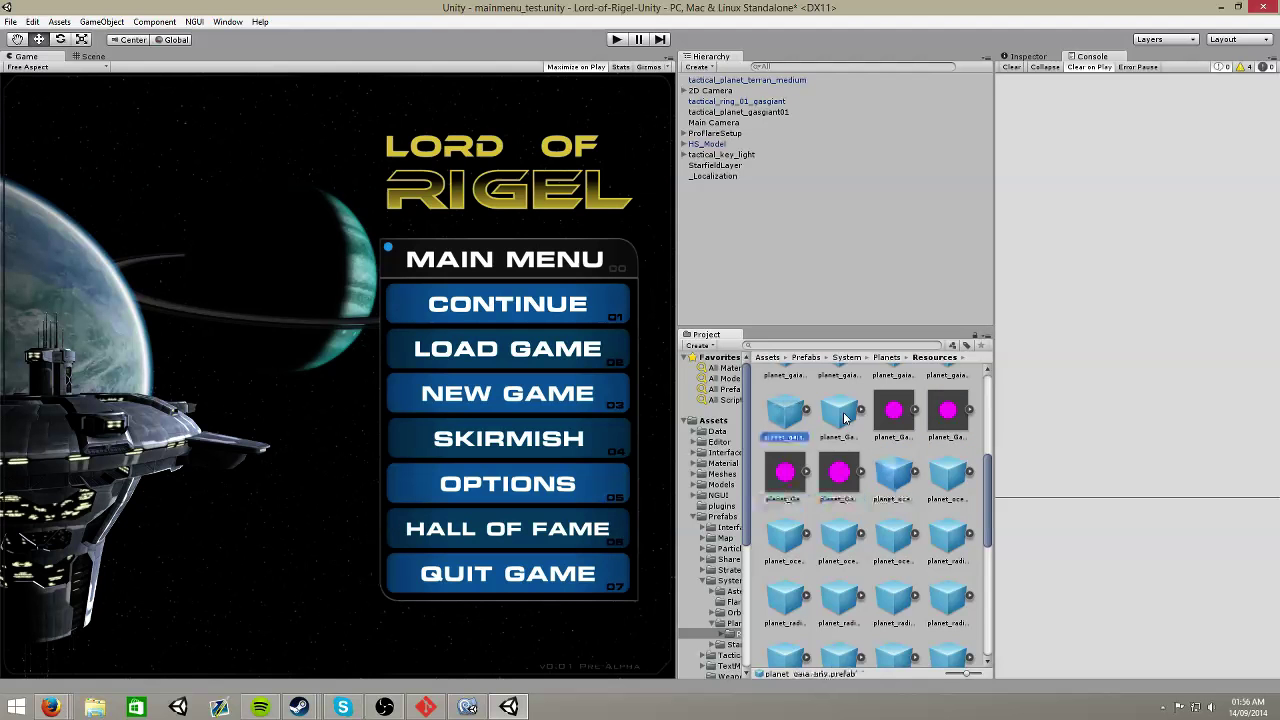
key(Right)
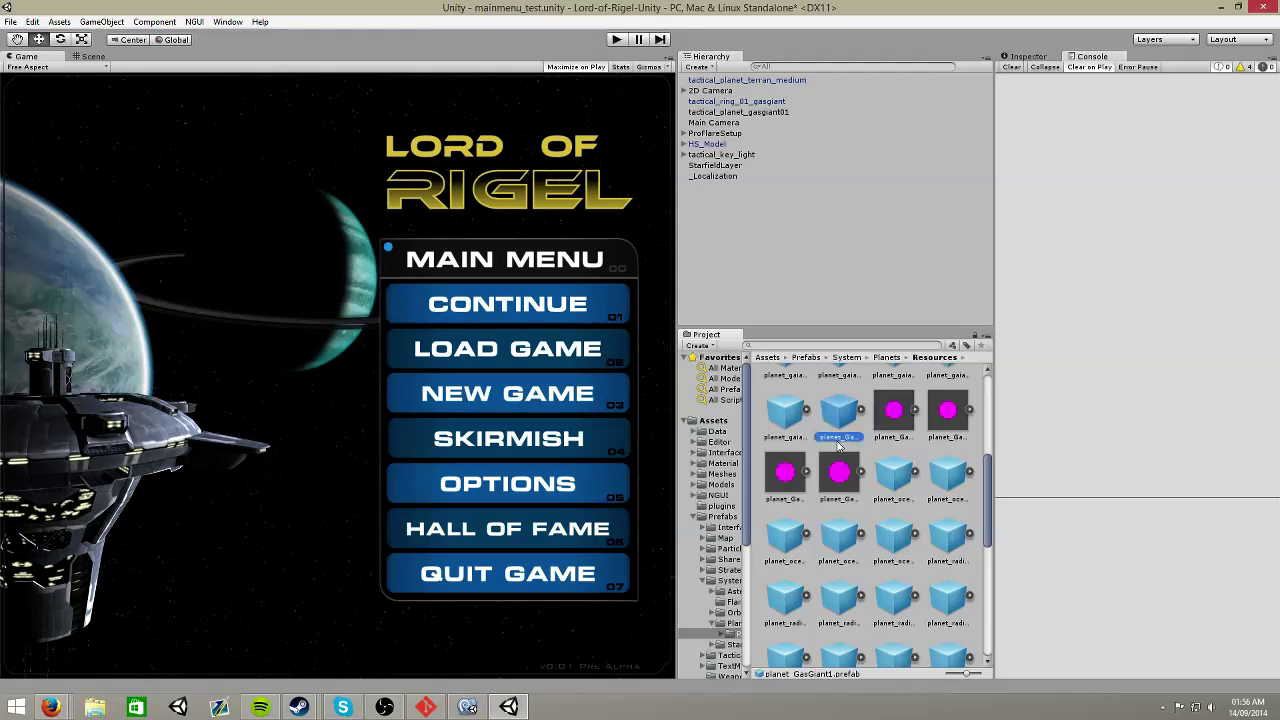
Look over the remaining planet and ring prefabs, check the nested Resources folder and return to its parent.
scroll(880, 462, down, 3)
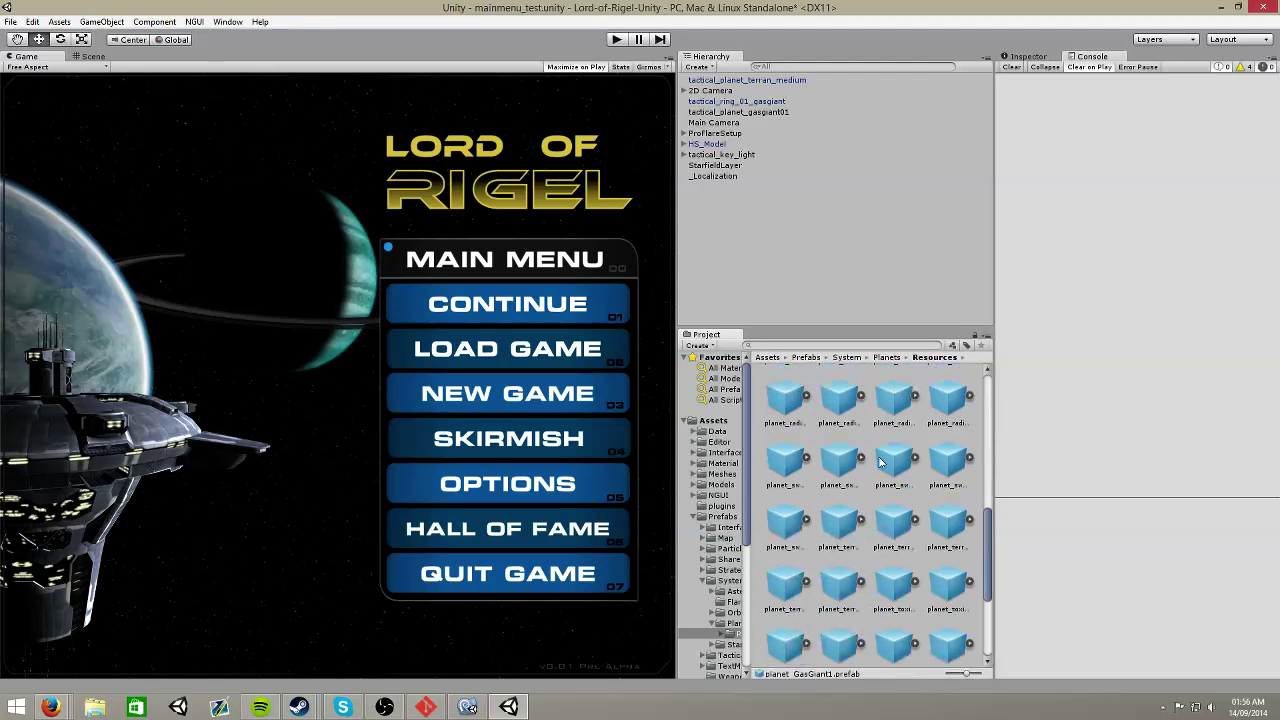
scroll(880, 462, down, 3)
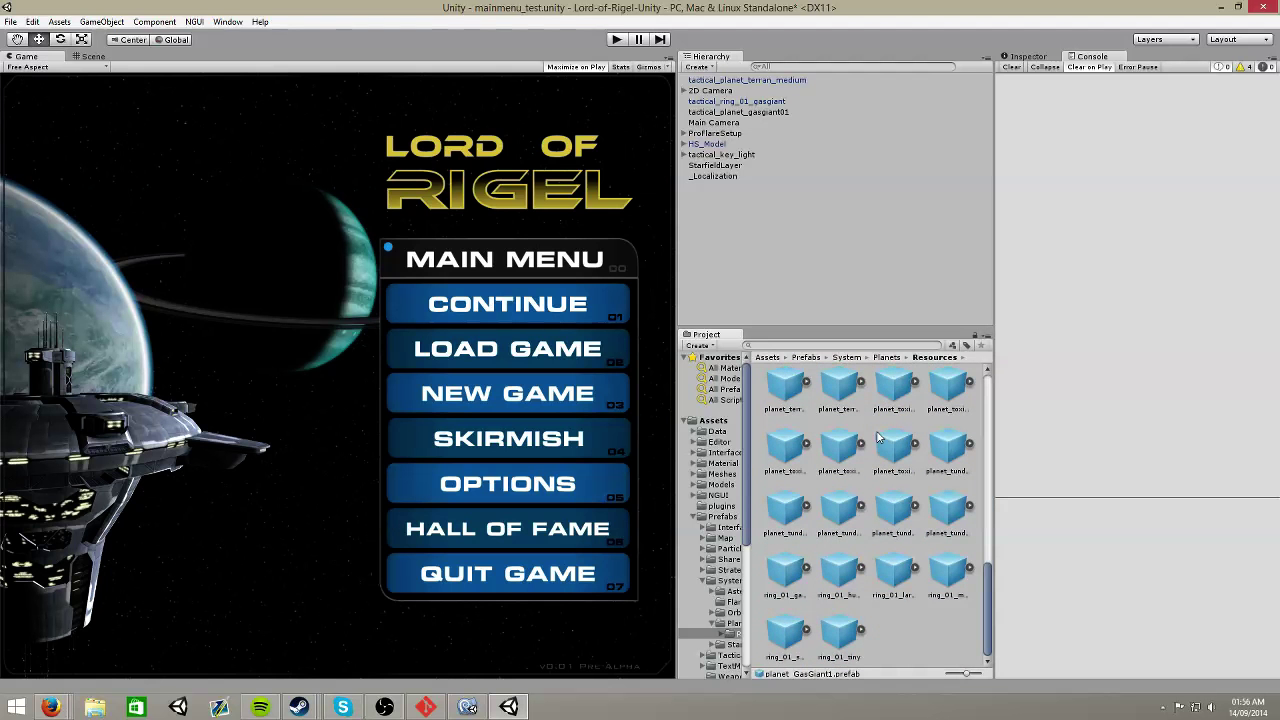
scroll(878, 437, up, 8)
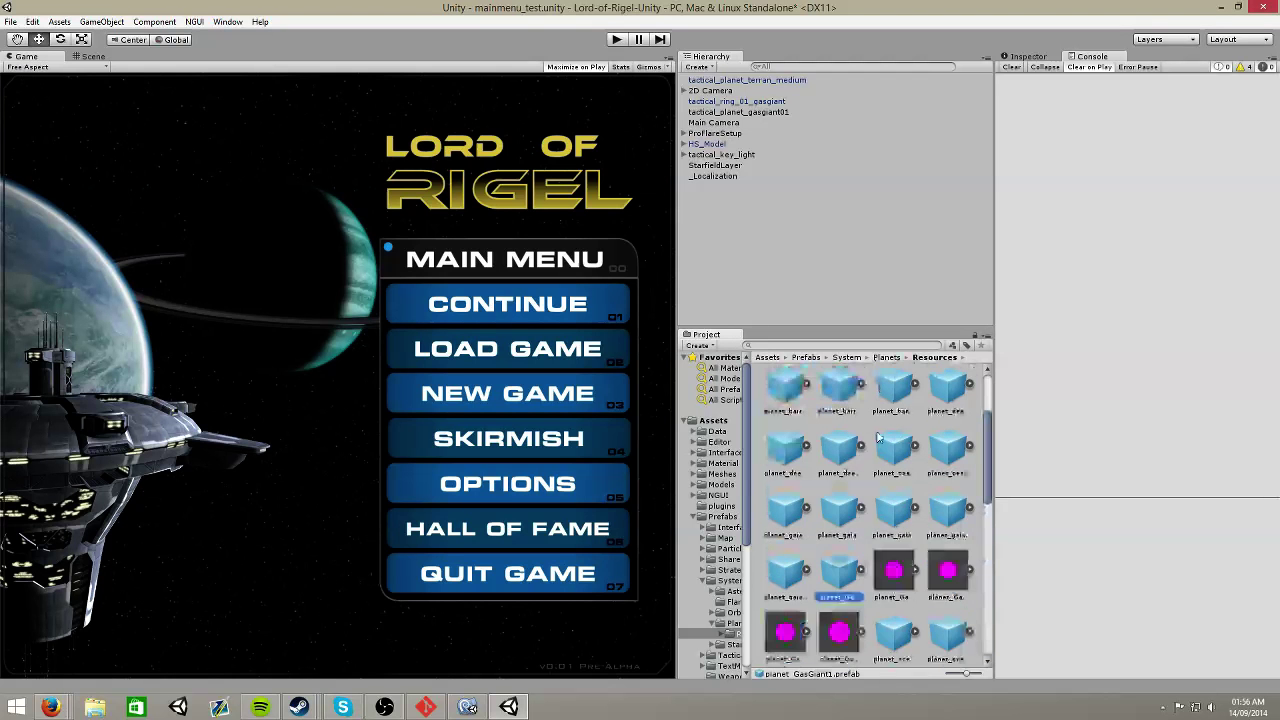
scroll(878, 437, up, 1)
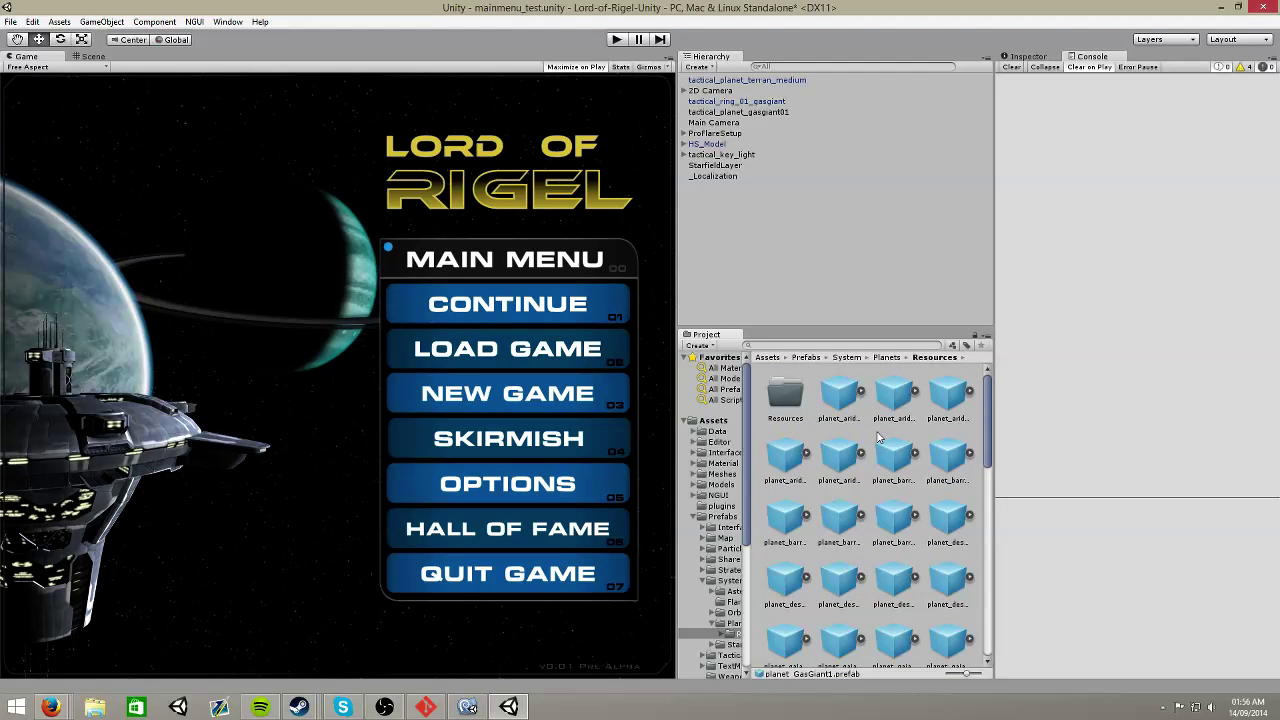
double_click(786, 393)
click(936, 358)
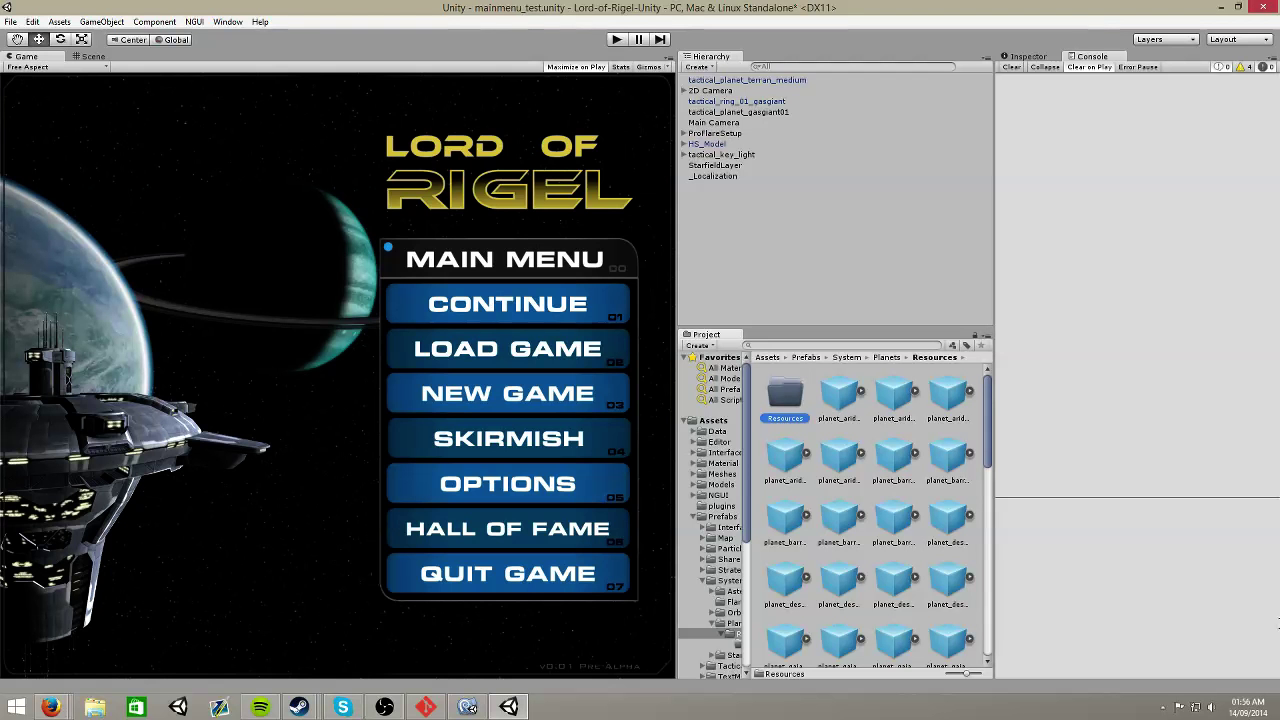
Check the ongoing Skype call and return to Unity.
click(332, 708)
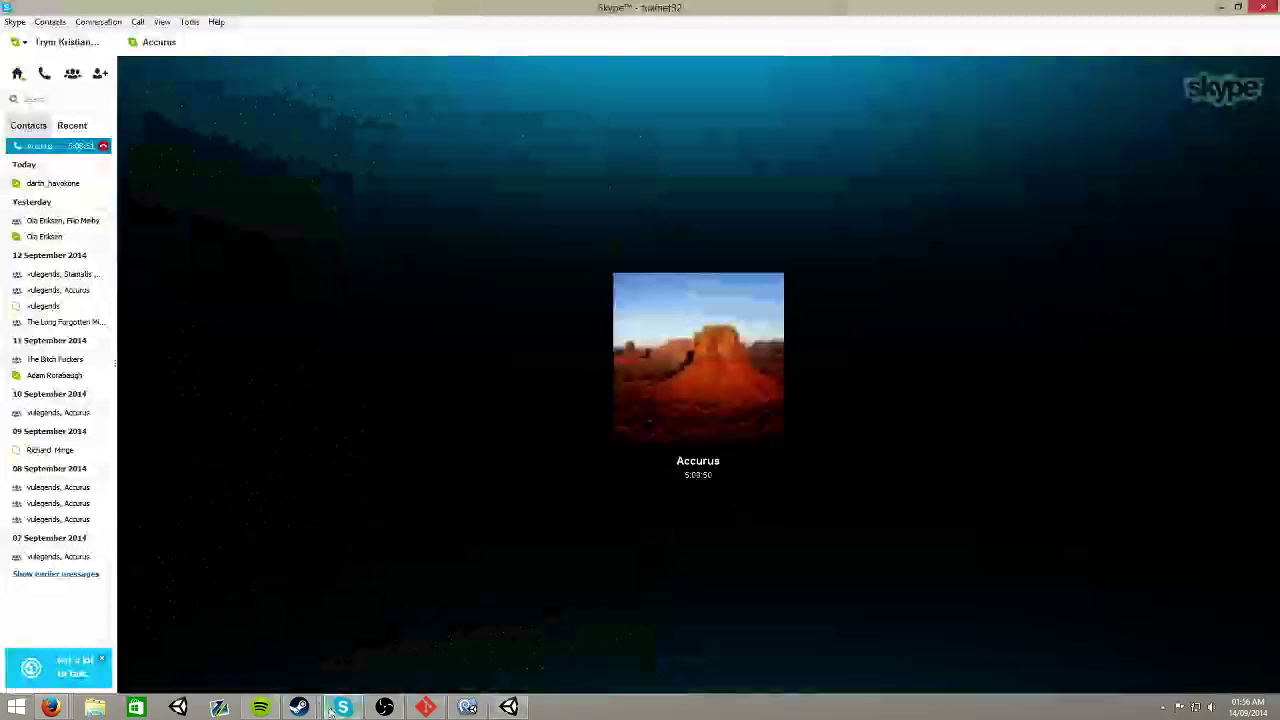
click(340, 707)
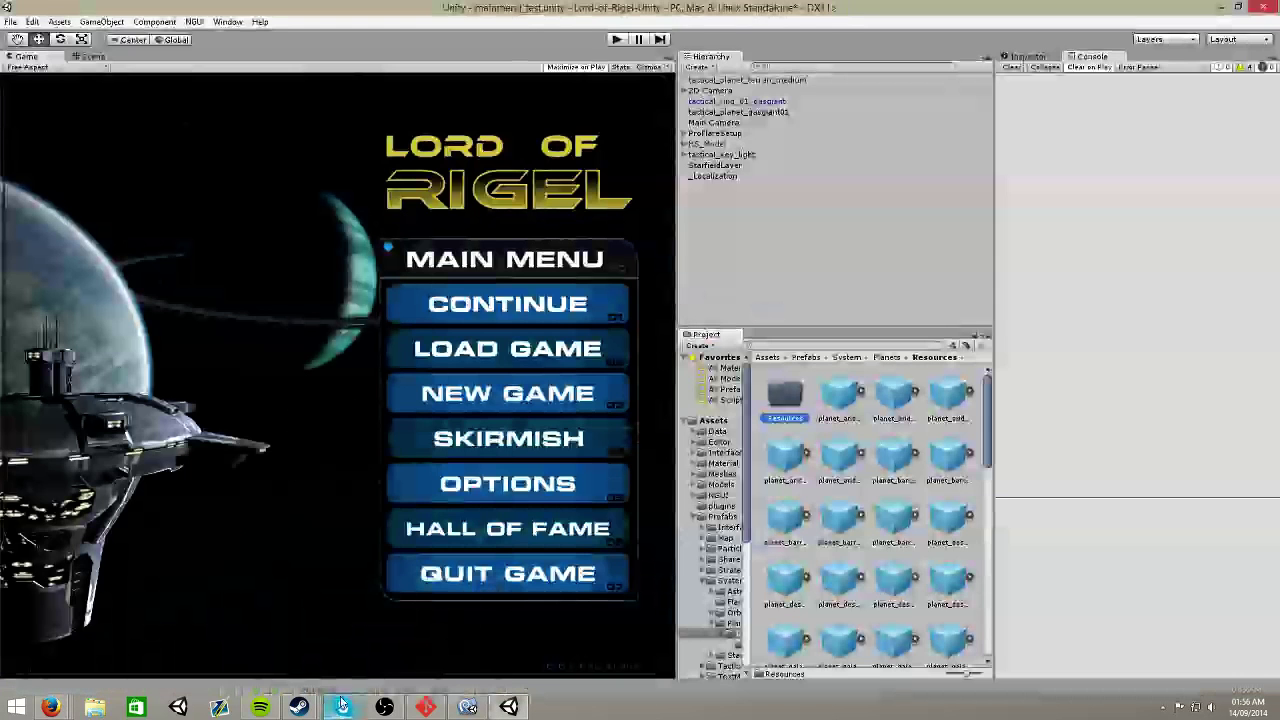
mouse_move(347, 702)
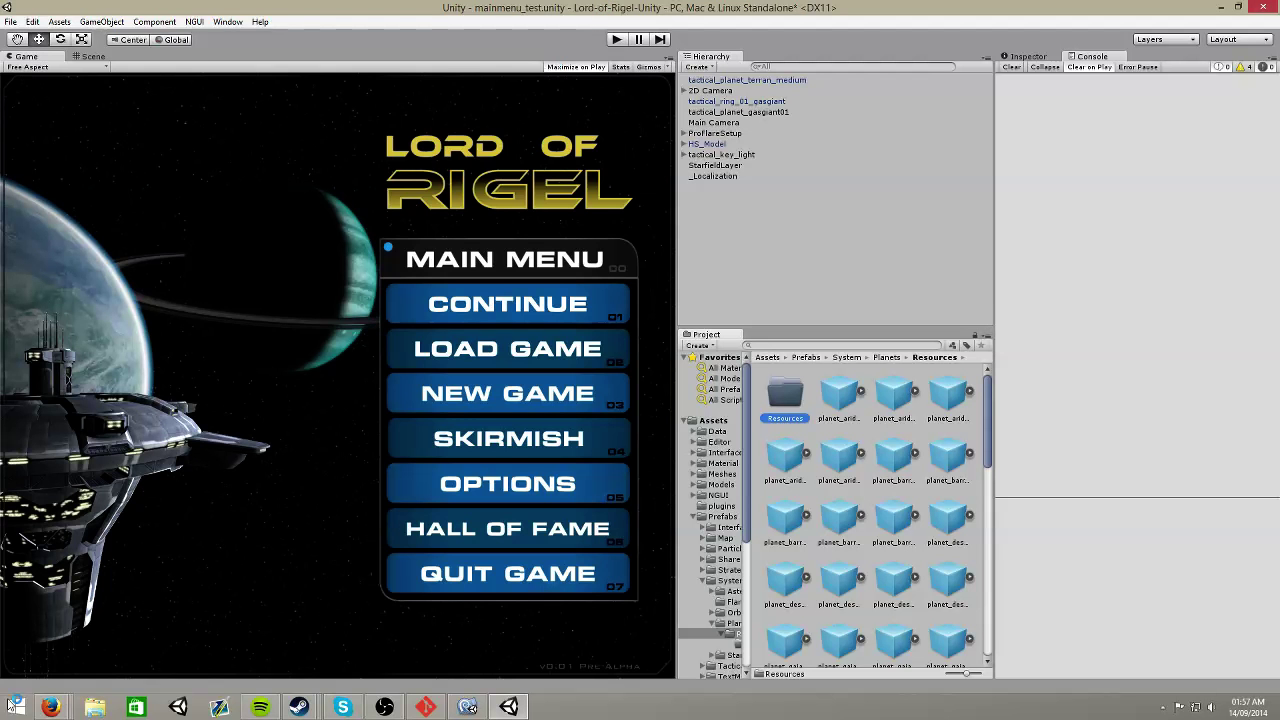
Switch to Firefox and open the broadcaster's hitbox channel in a new tab.
mouse_move(50, 707)
click(350, 640)
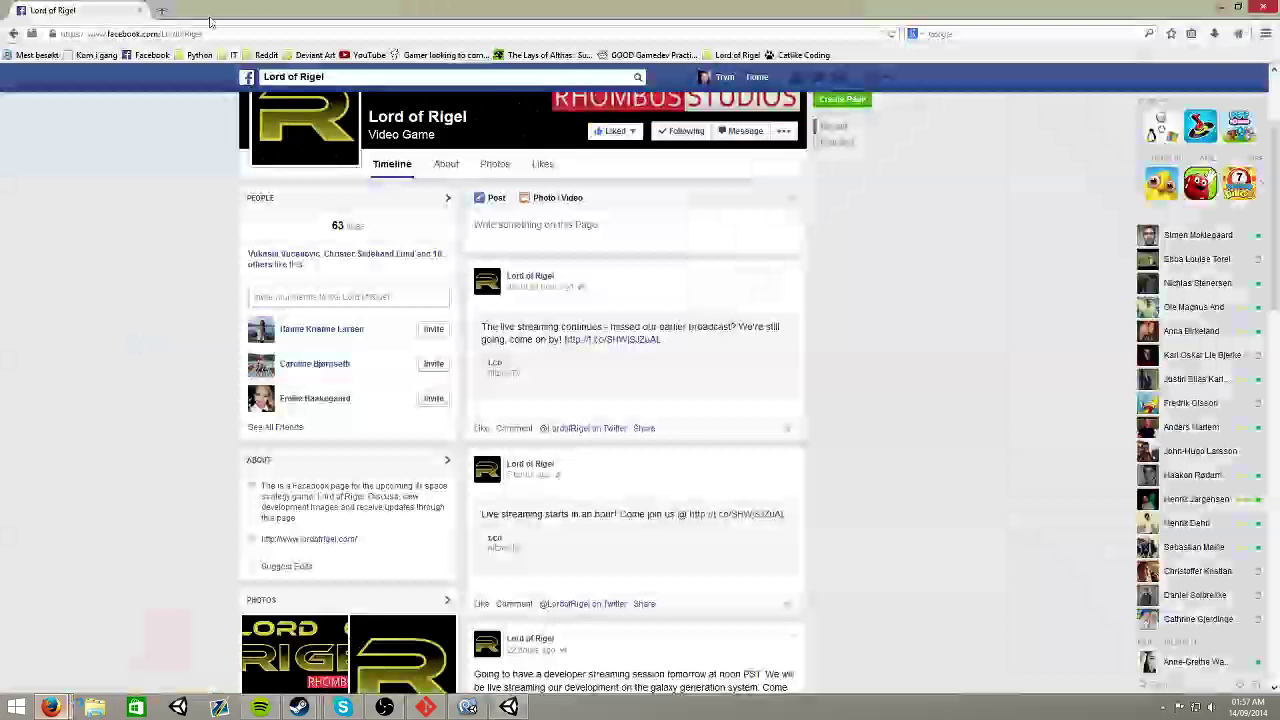
click(161, 10)
text(hitbox)
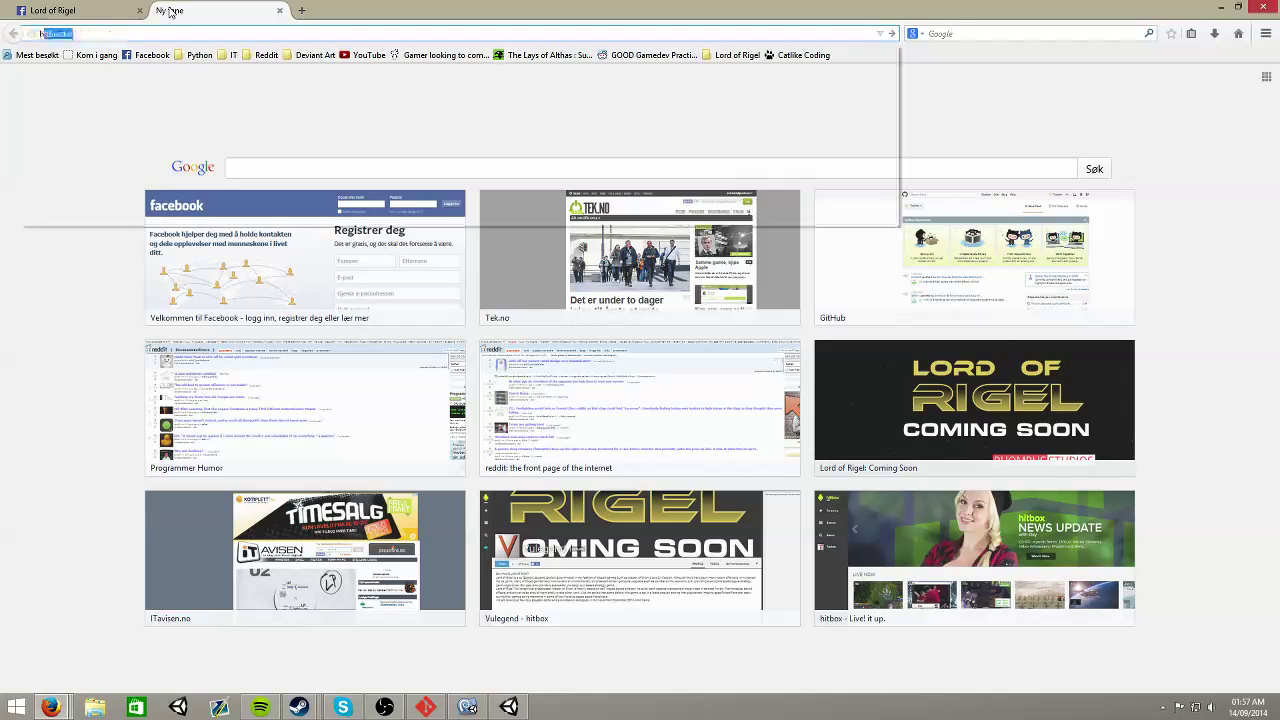
key(Down)
key(Down)
key(Down)
key(Return)
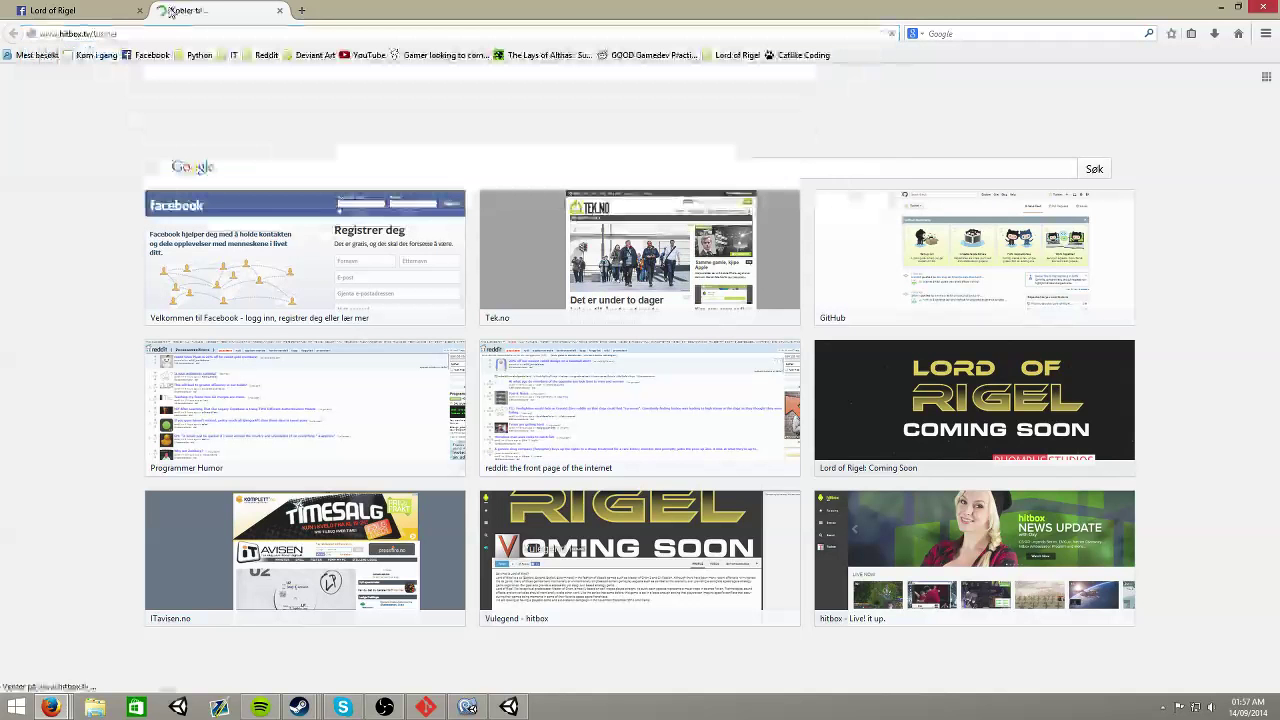
Open the Likes page of Lord of Rigel on Facebook and return to the hitbox channel.
click(109, 8)
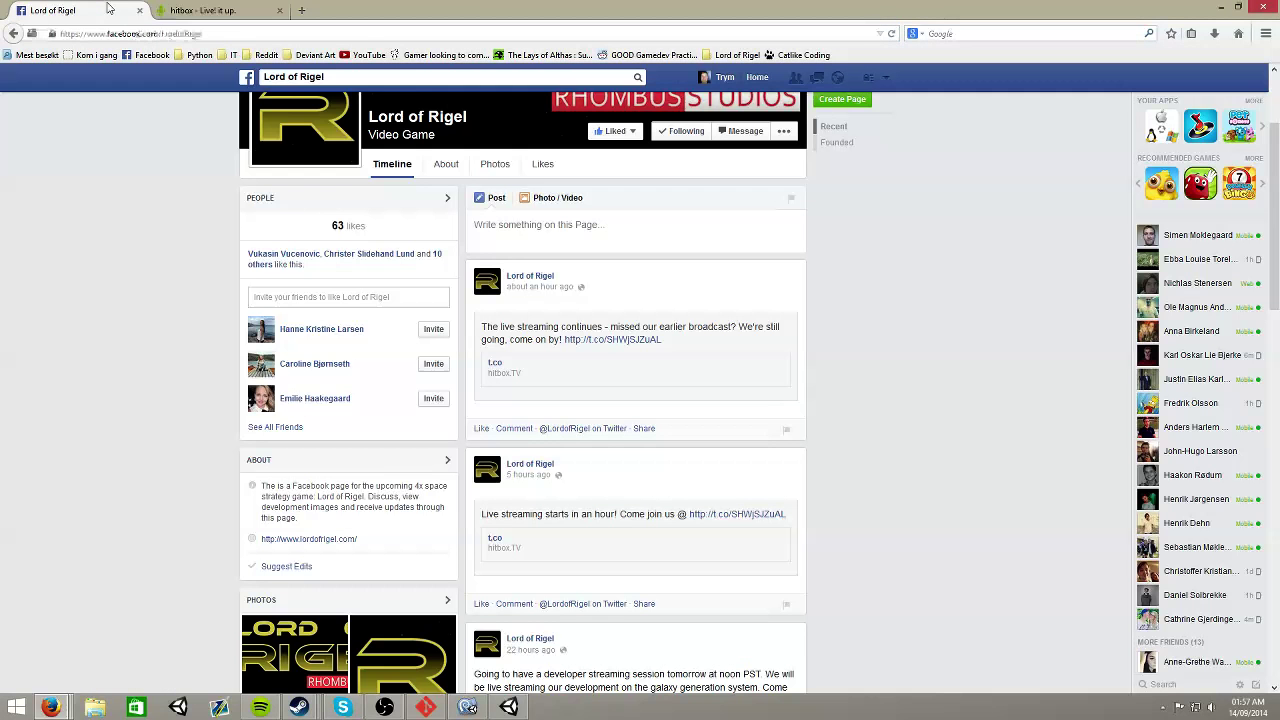
click(378, 207)
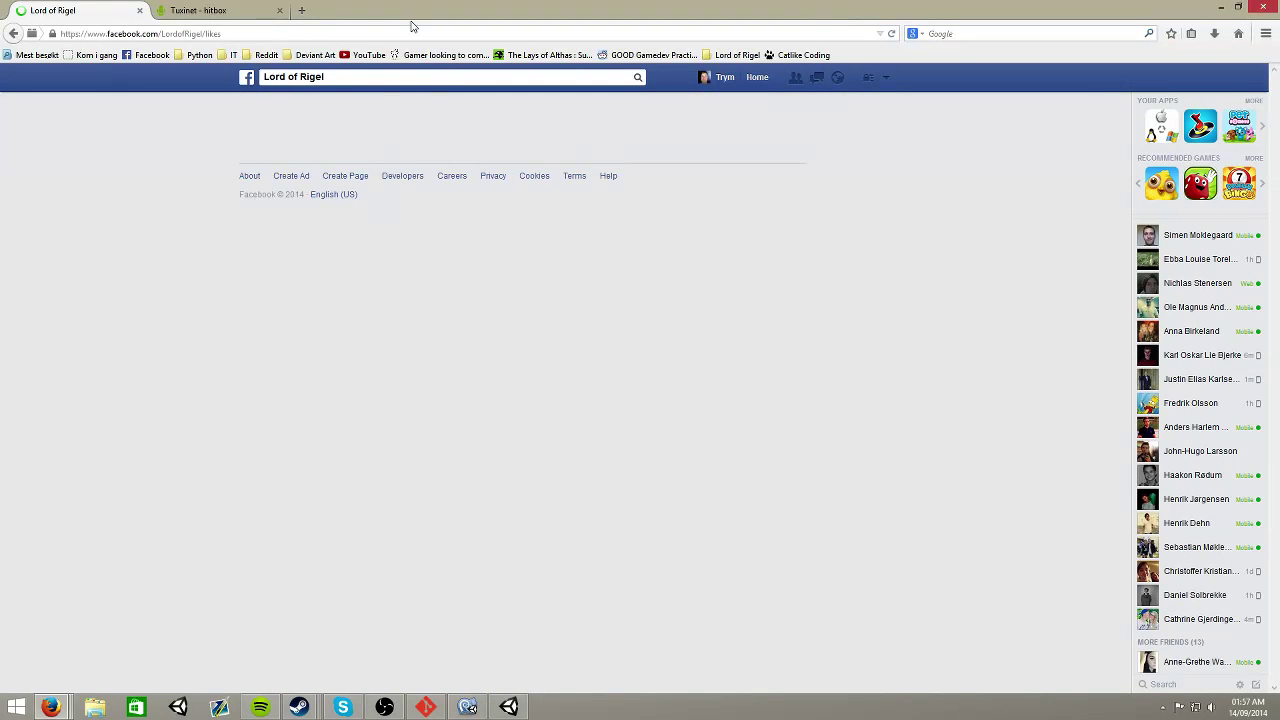
click(210, 10)
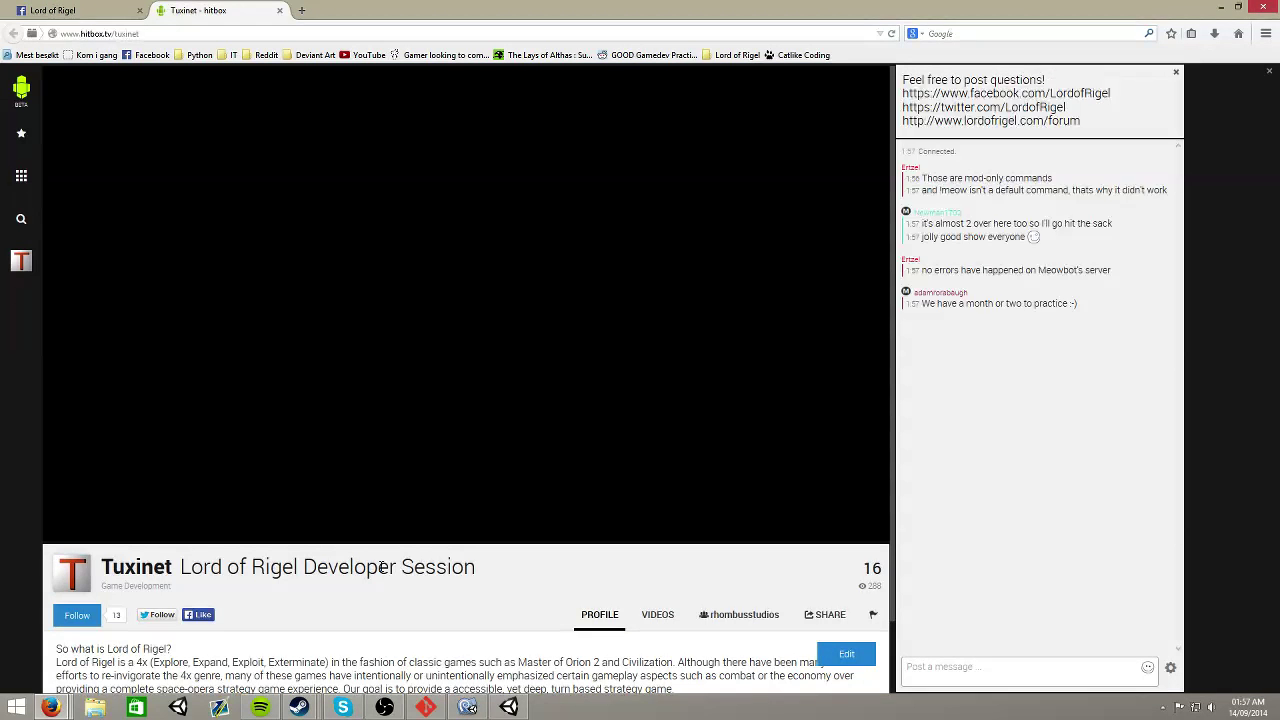
click(21, 261)
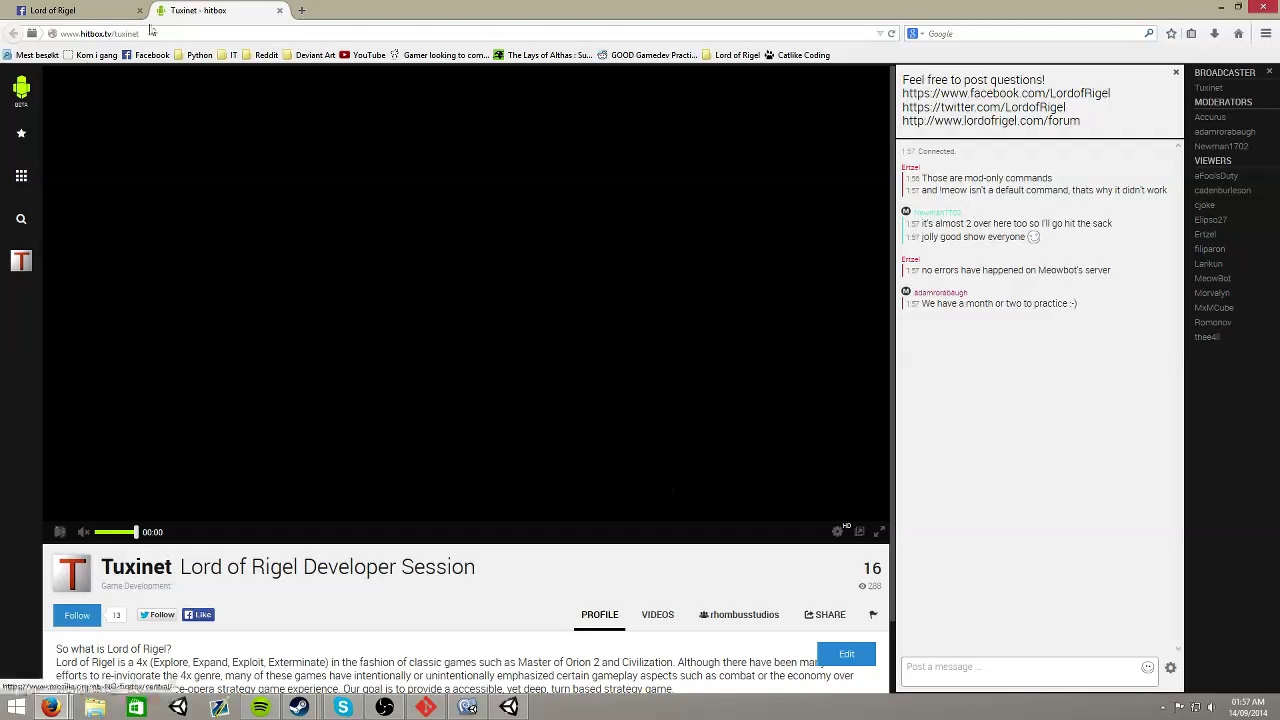
drag(151, 33, 116, 34)
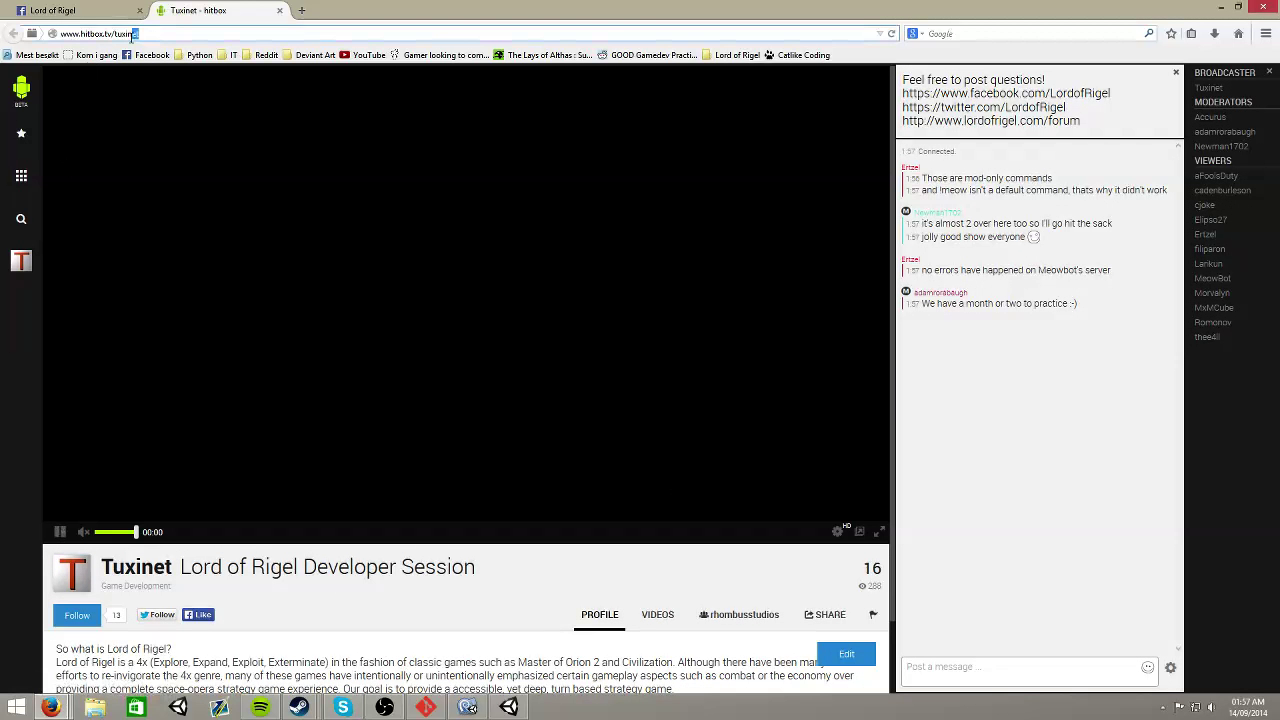
key(BackSpace)
key(Return)
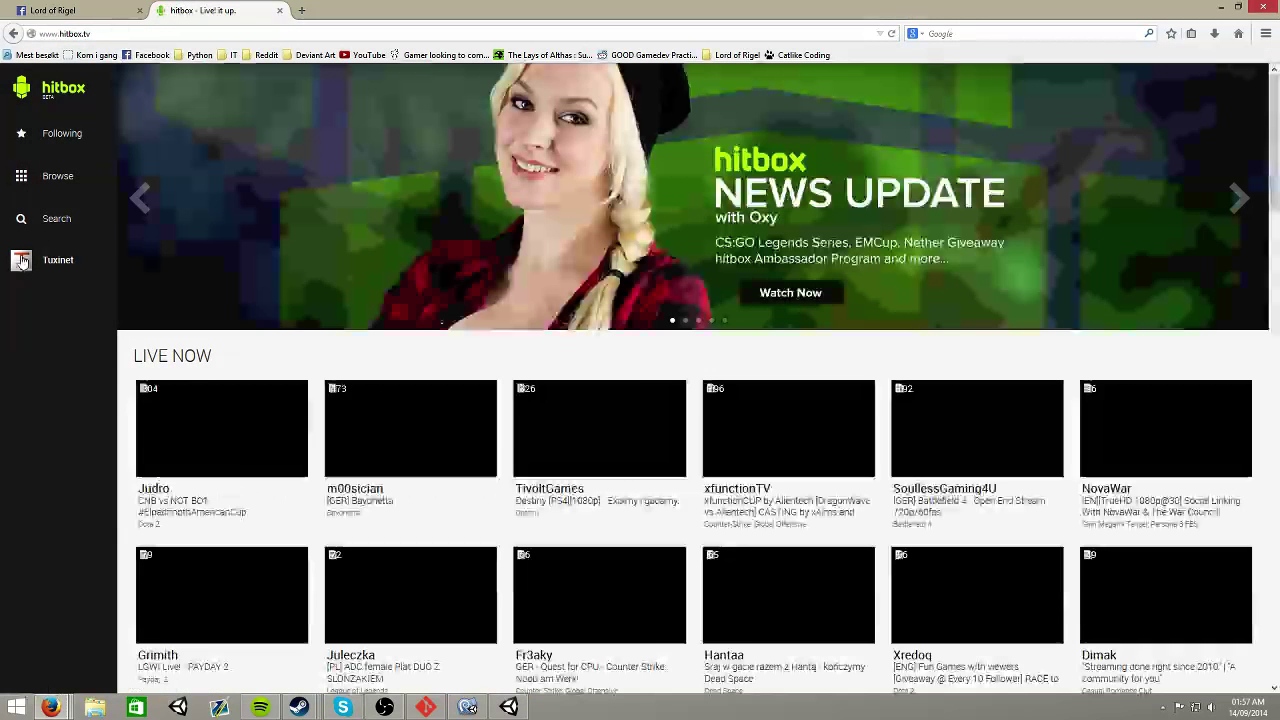
mouse_move(53, 260)
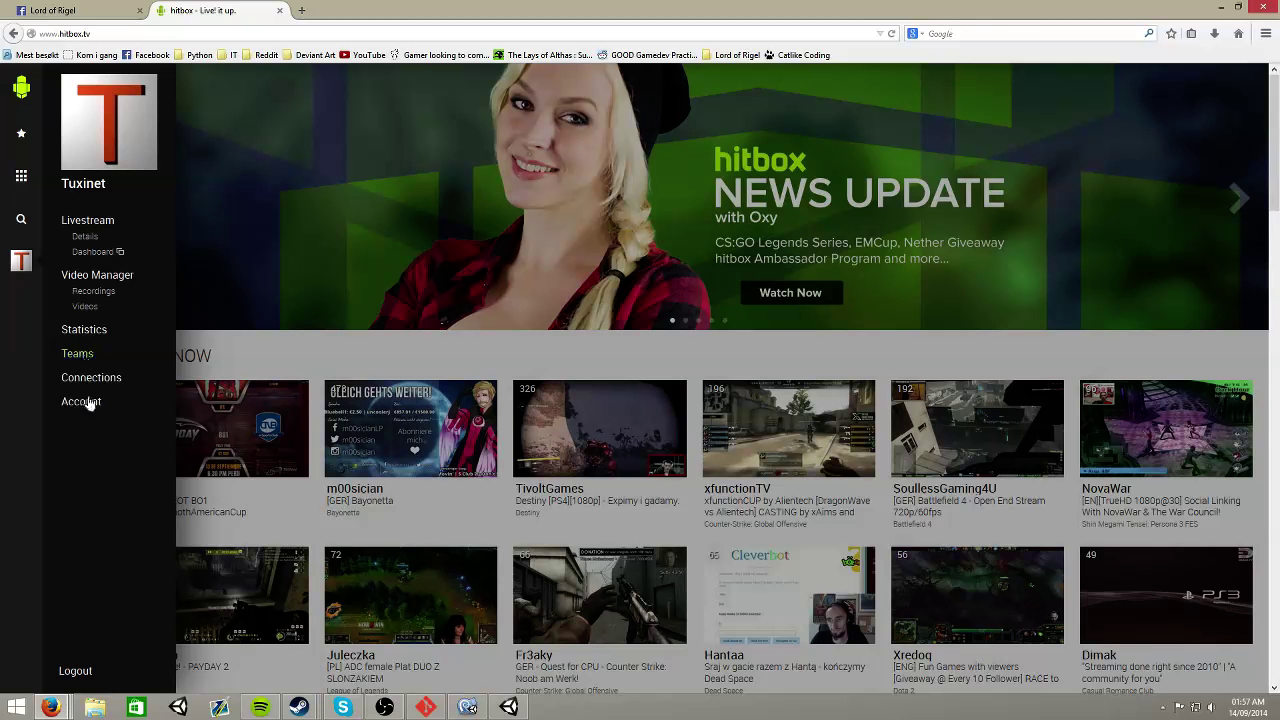
click(93, 332)
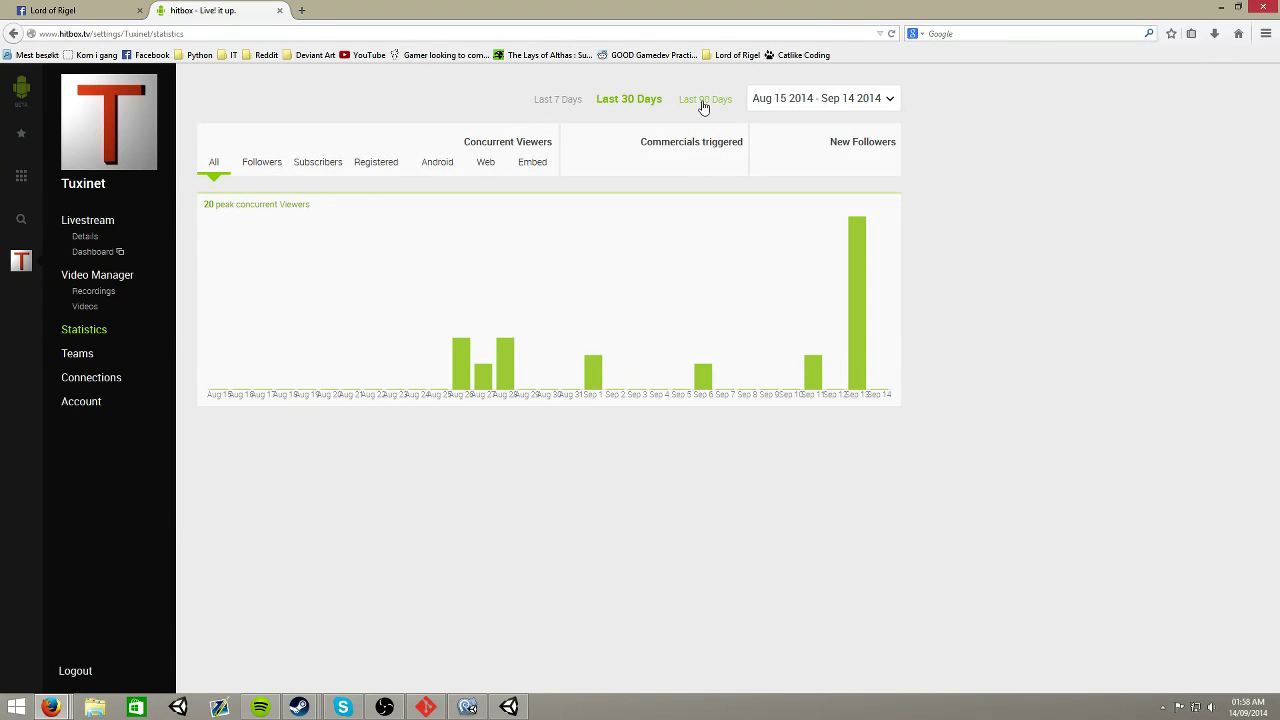
Compare the channel's concurrent-viewer charts for Registered, Subscribers, Followers, Android, Web and Embed, ending on All.
mouse_move(855, 301)
click(371, 164)
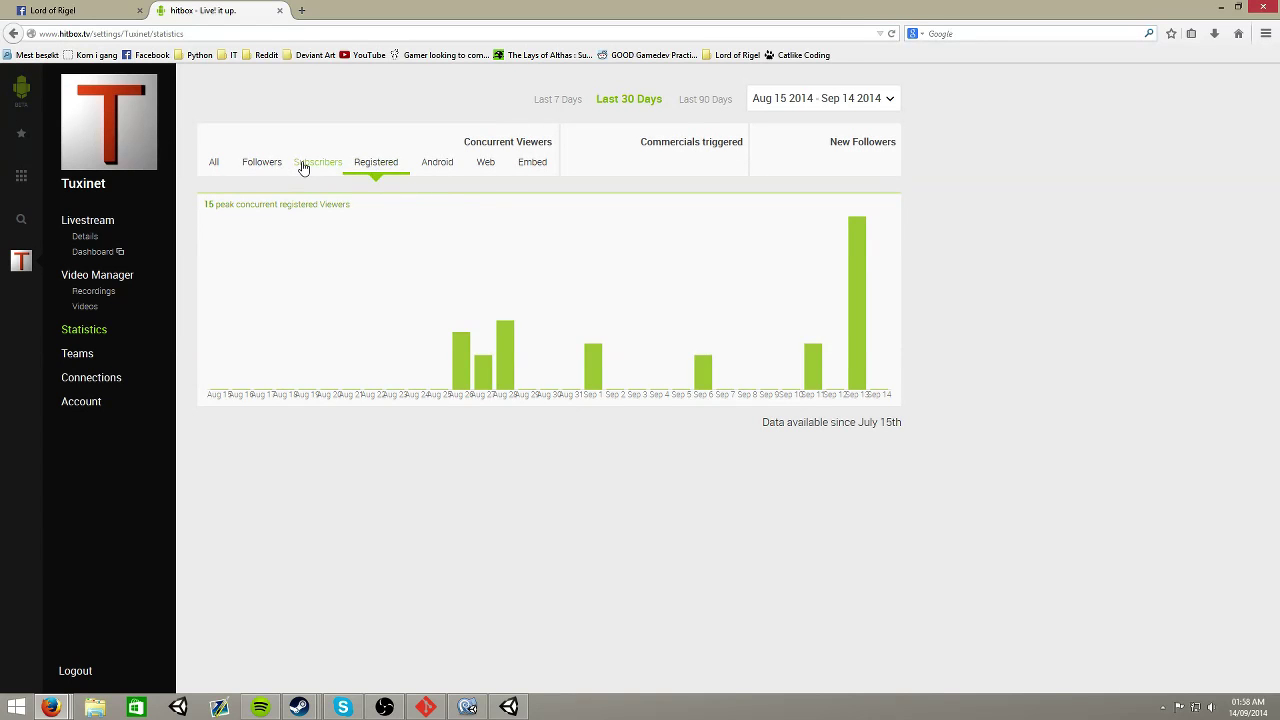
click(302, 164)
click(264, 168)
click(390, 166)
click(437, 164)
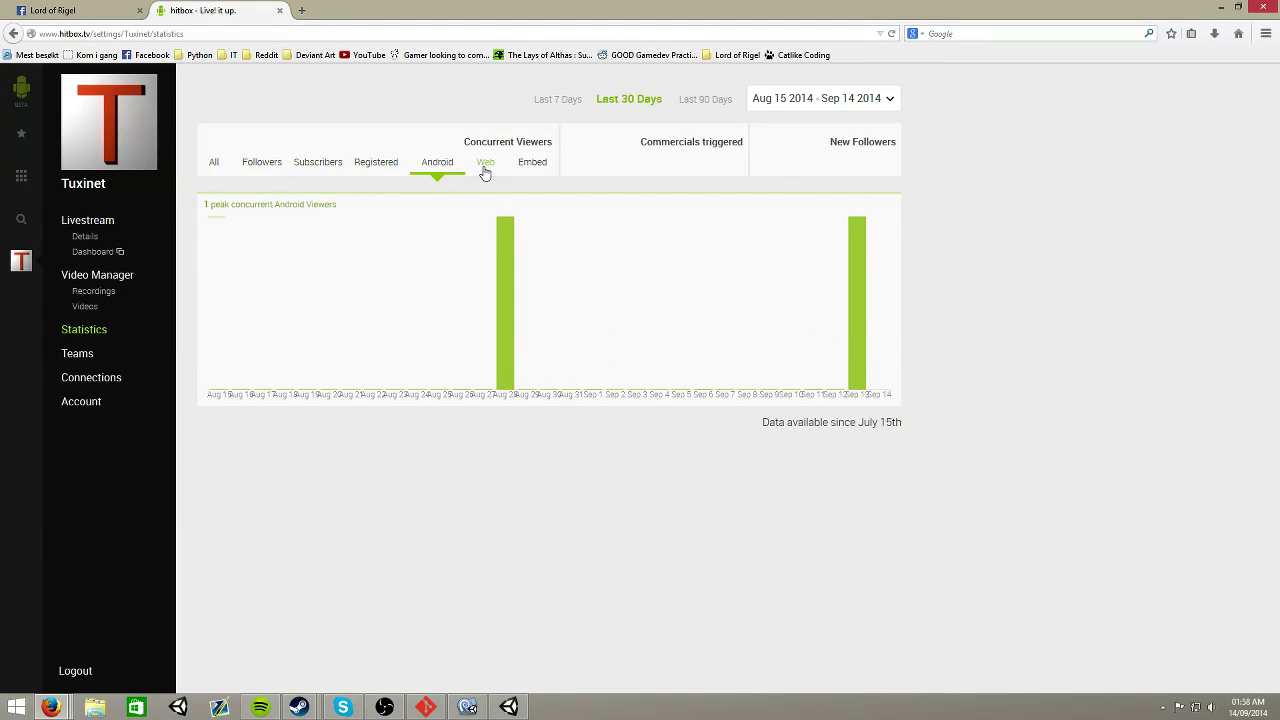
click(486, 164)
click(457, 170)
mouse_move(860, 254)
click(483, 166)
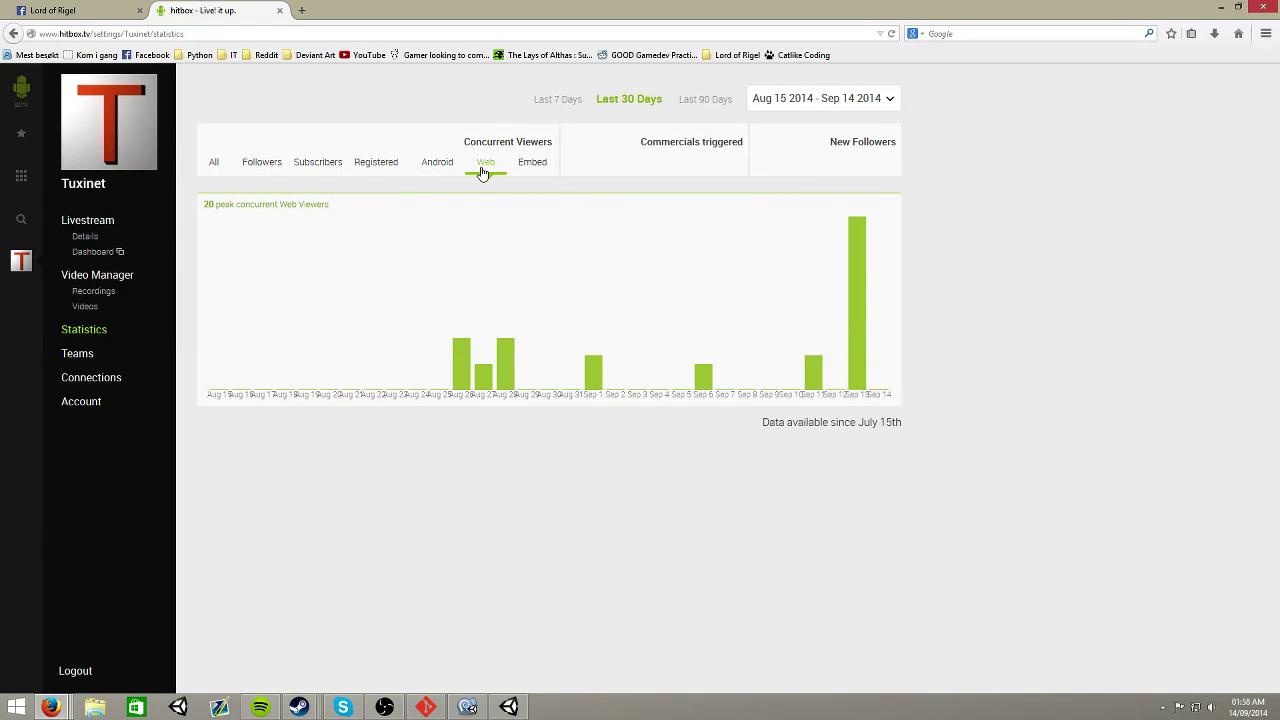
click(530, 166)
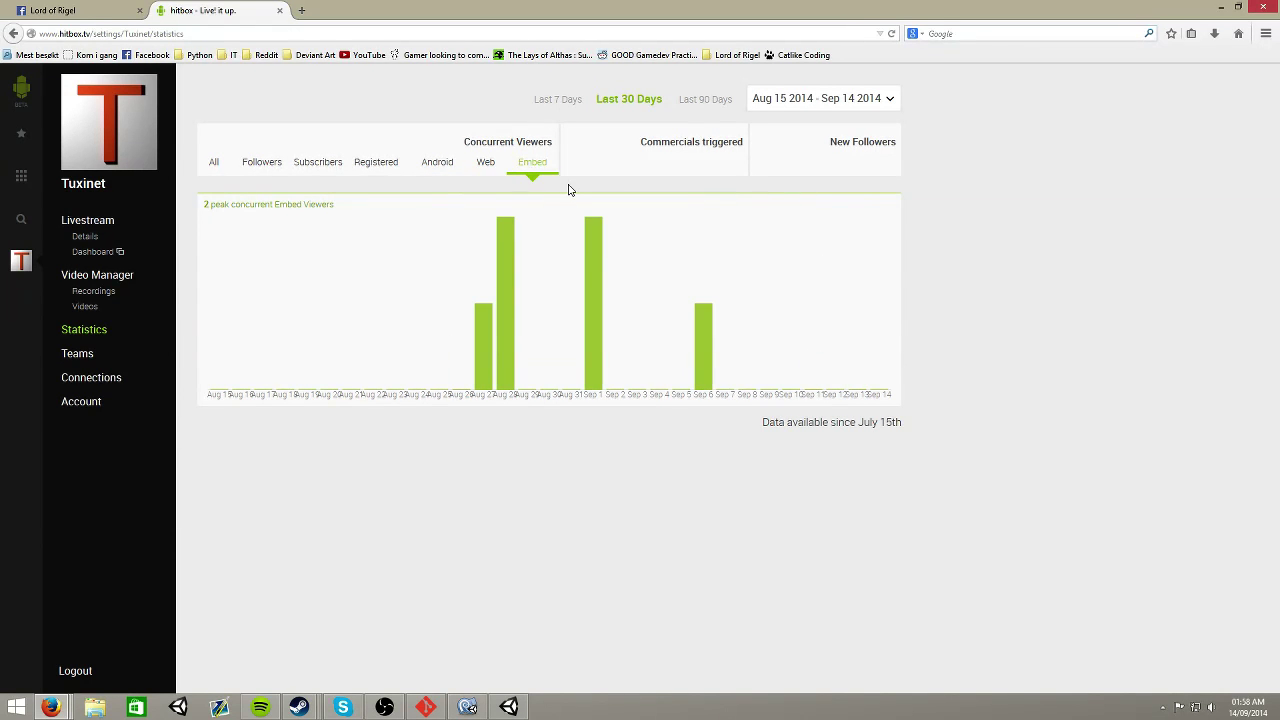
mouse_move(505, 271)
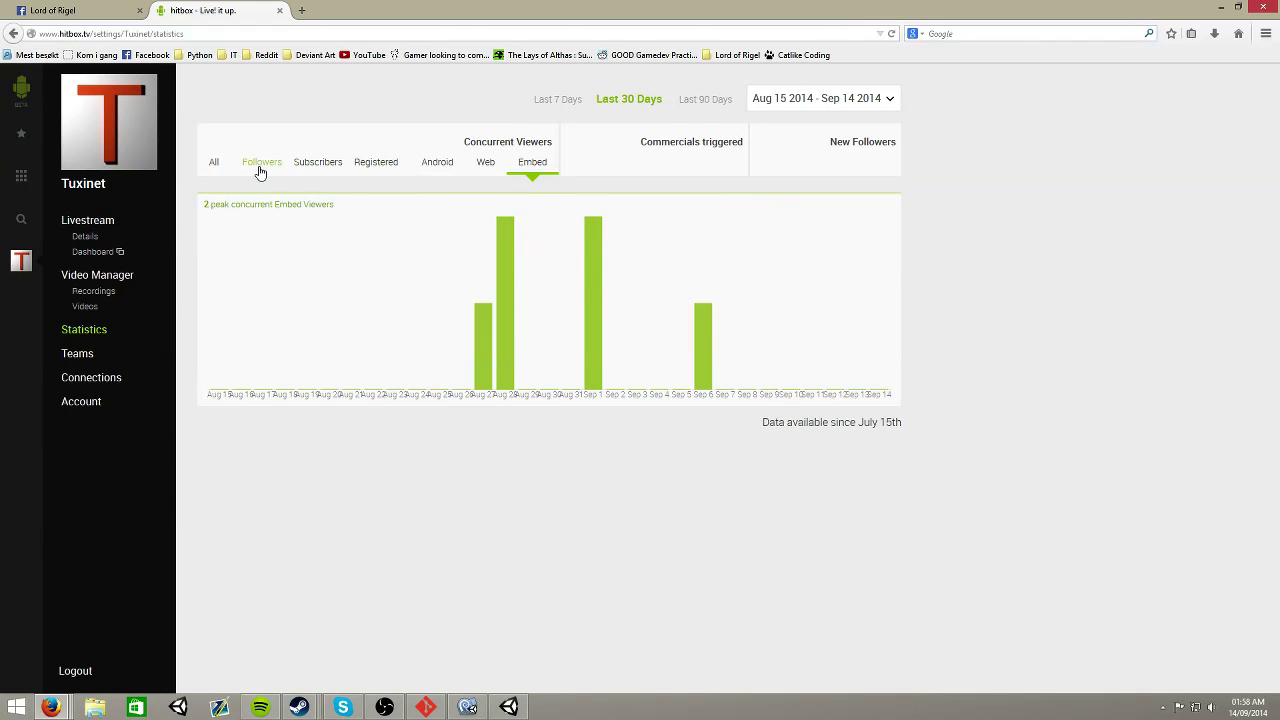
click(215, 166)
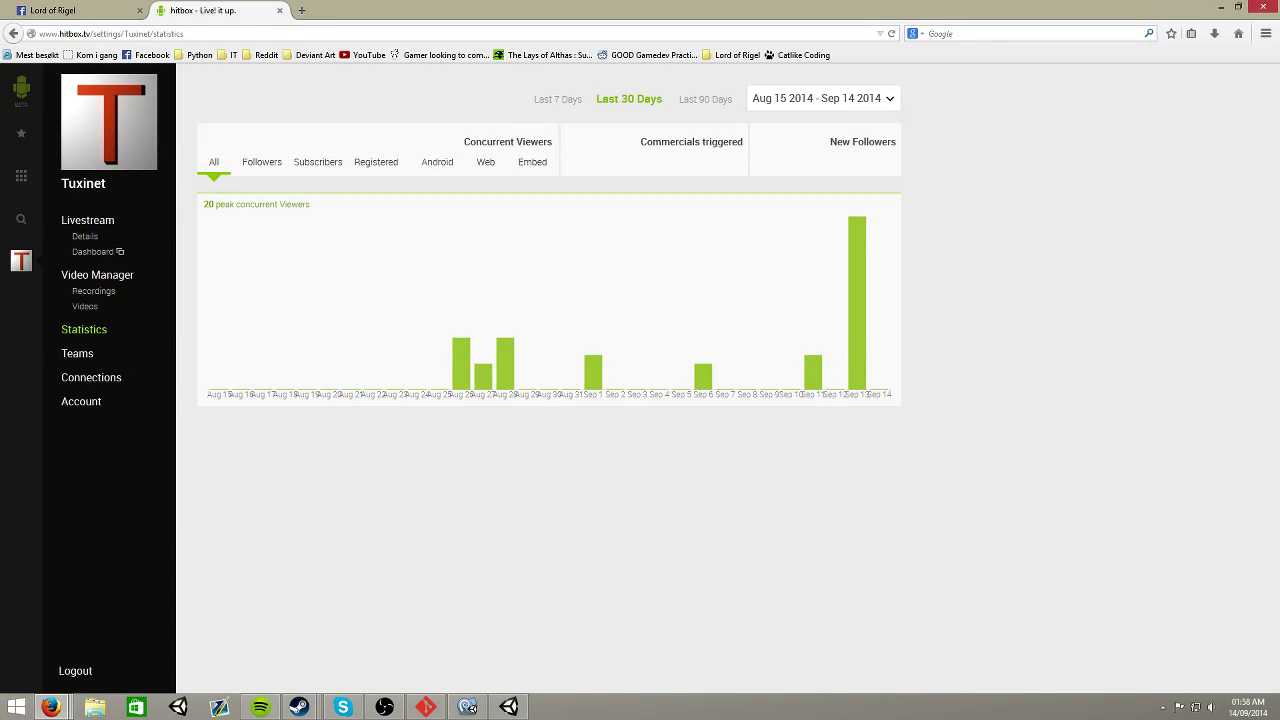
Close the hitbox statistics tab and select the web address of Lord of Rigel's Facebook Likes page.
click(467, 707)
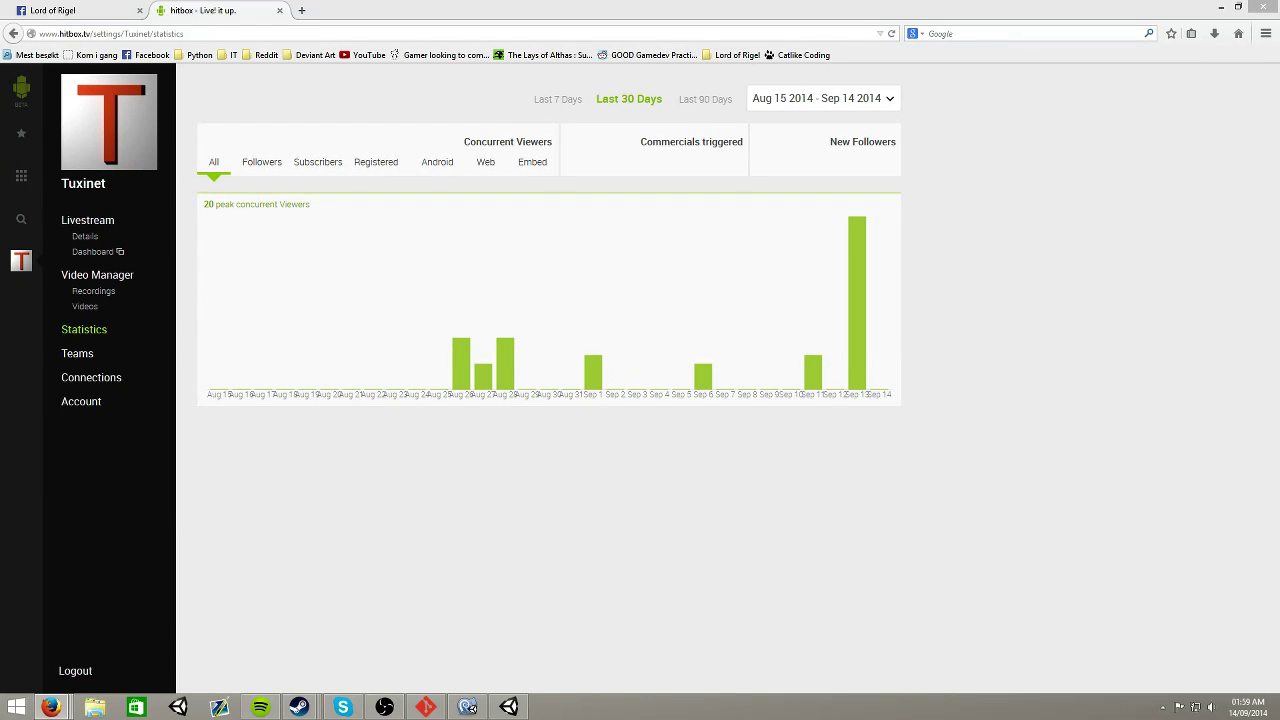
click(280, 10)
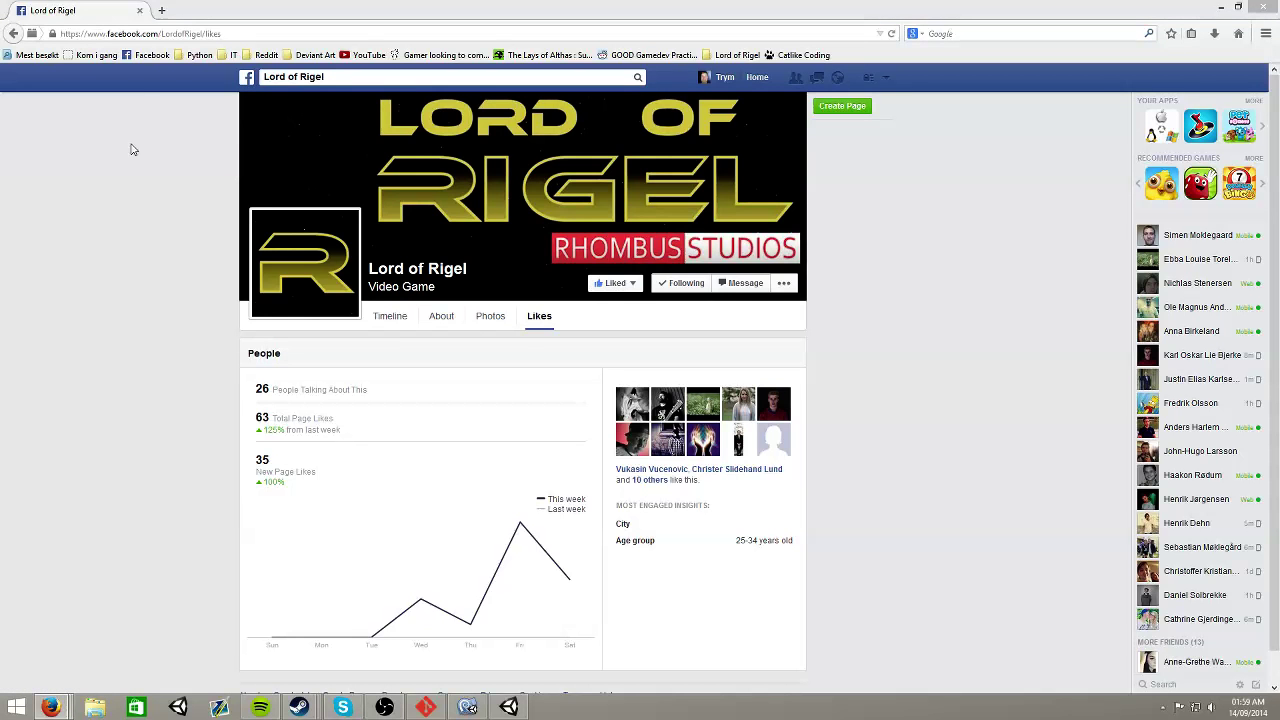
click(237, 33)
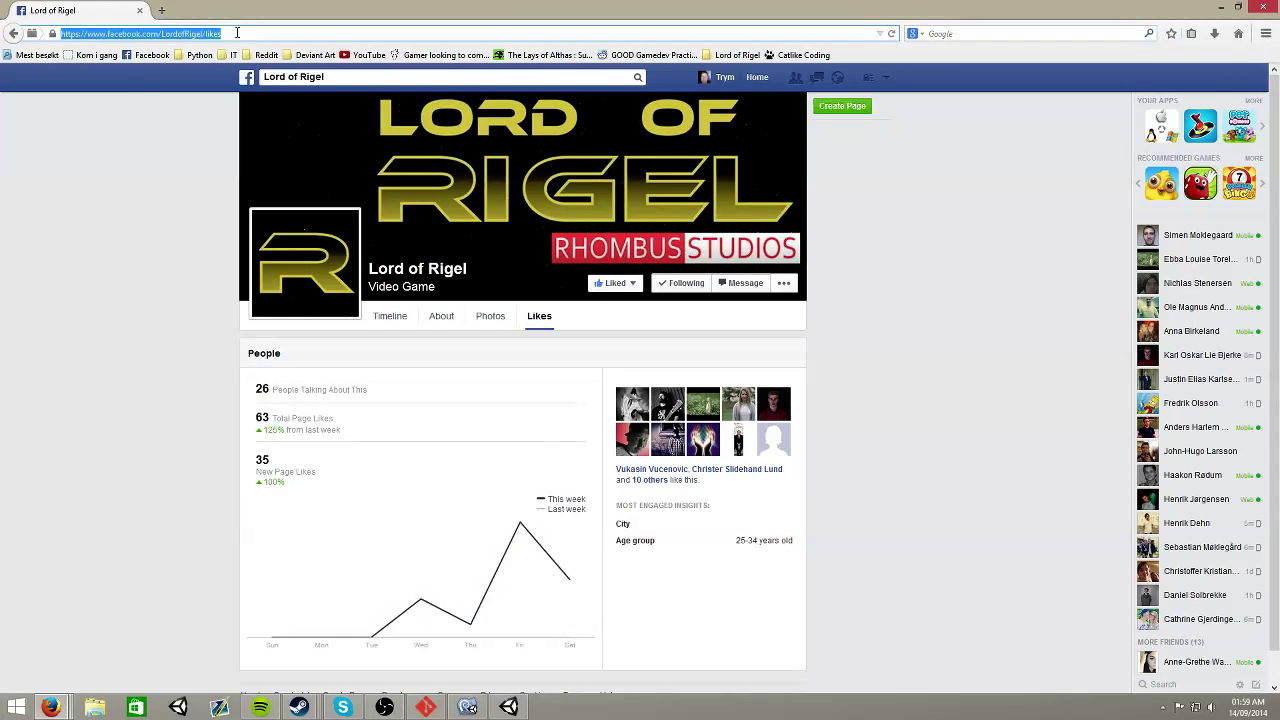
Minimize Firefox, Unity and the other open windows, including the Git Bash terminal, to clear the desktop.
click(1220, 7)
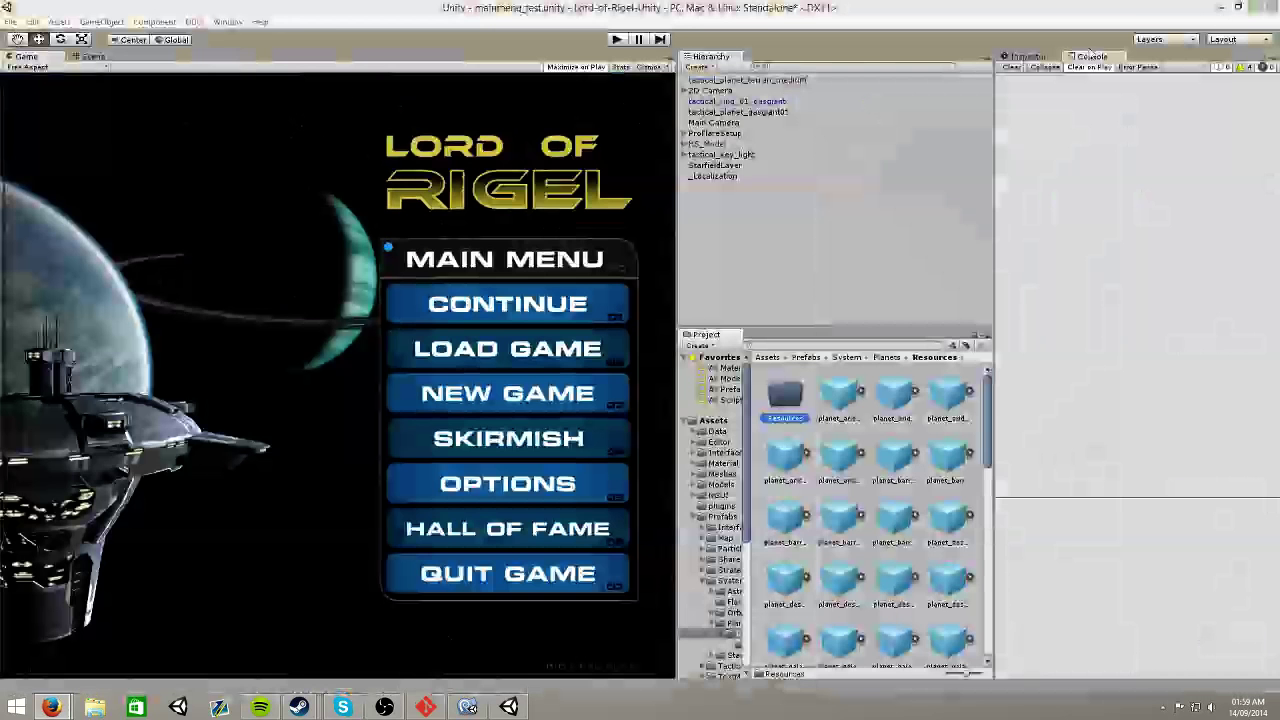
click(1222, 10)
click(1220, 9)
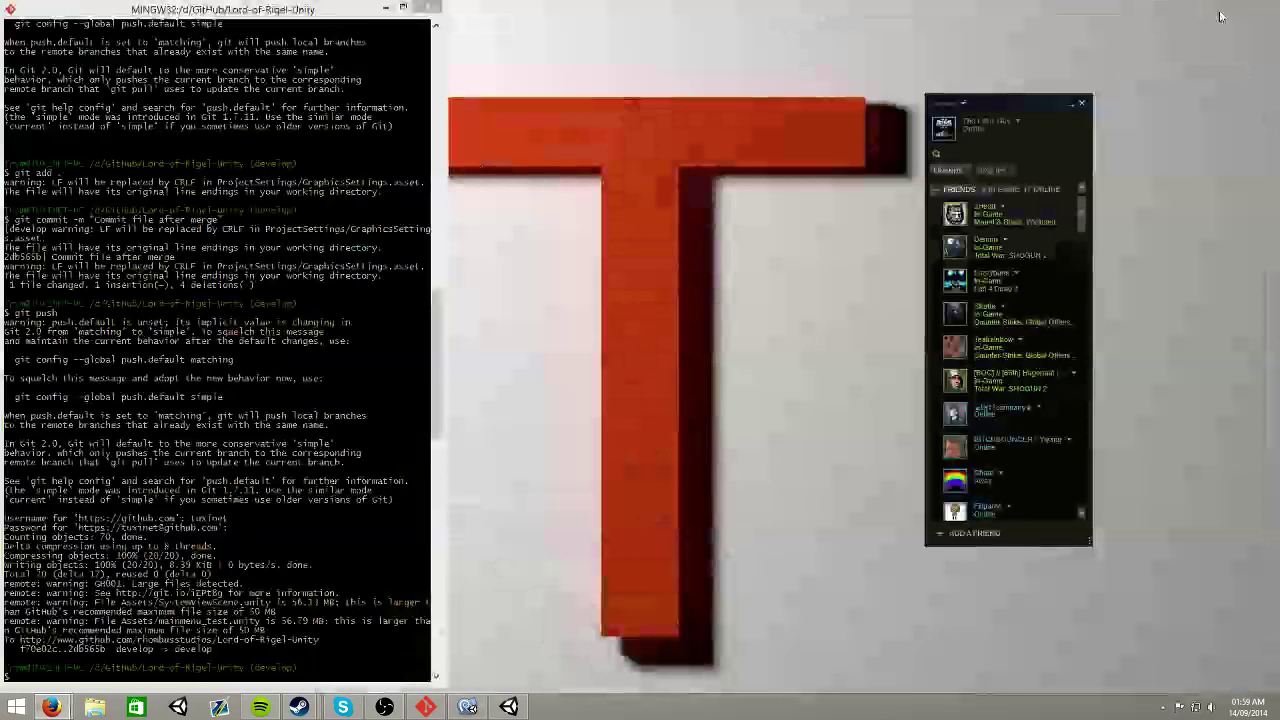
click(382, 12)
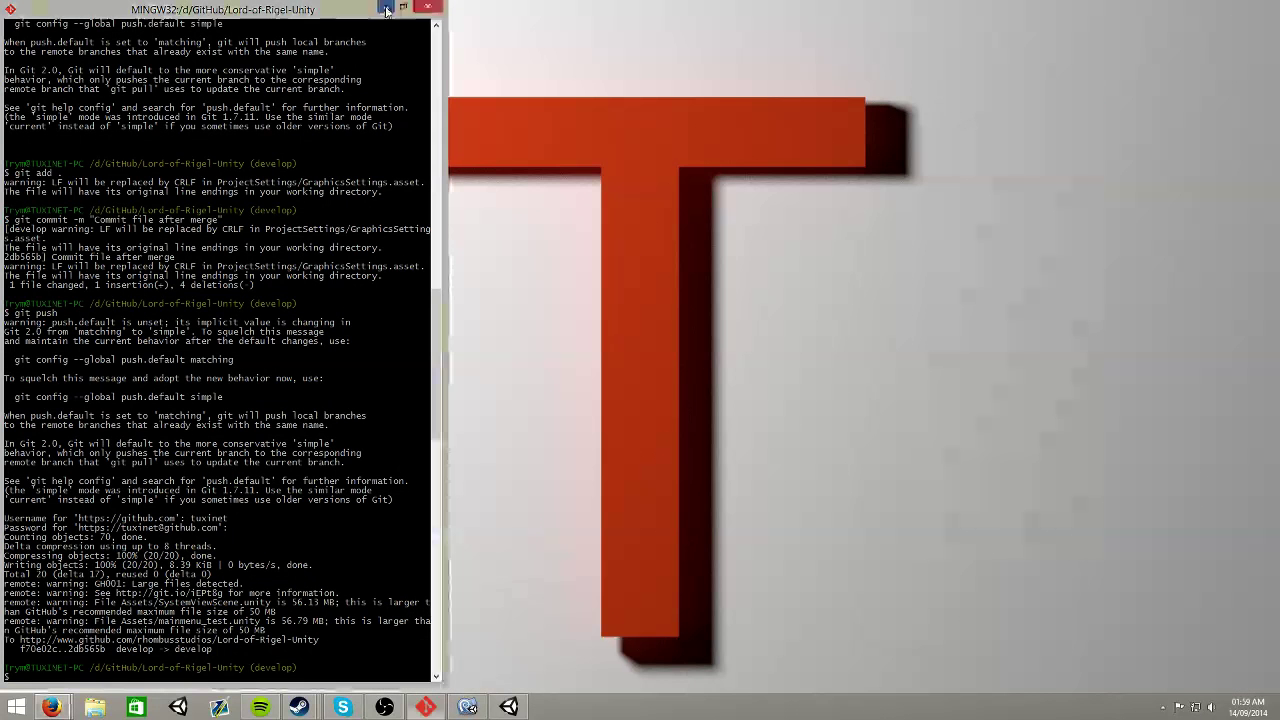